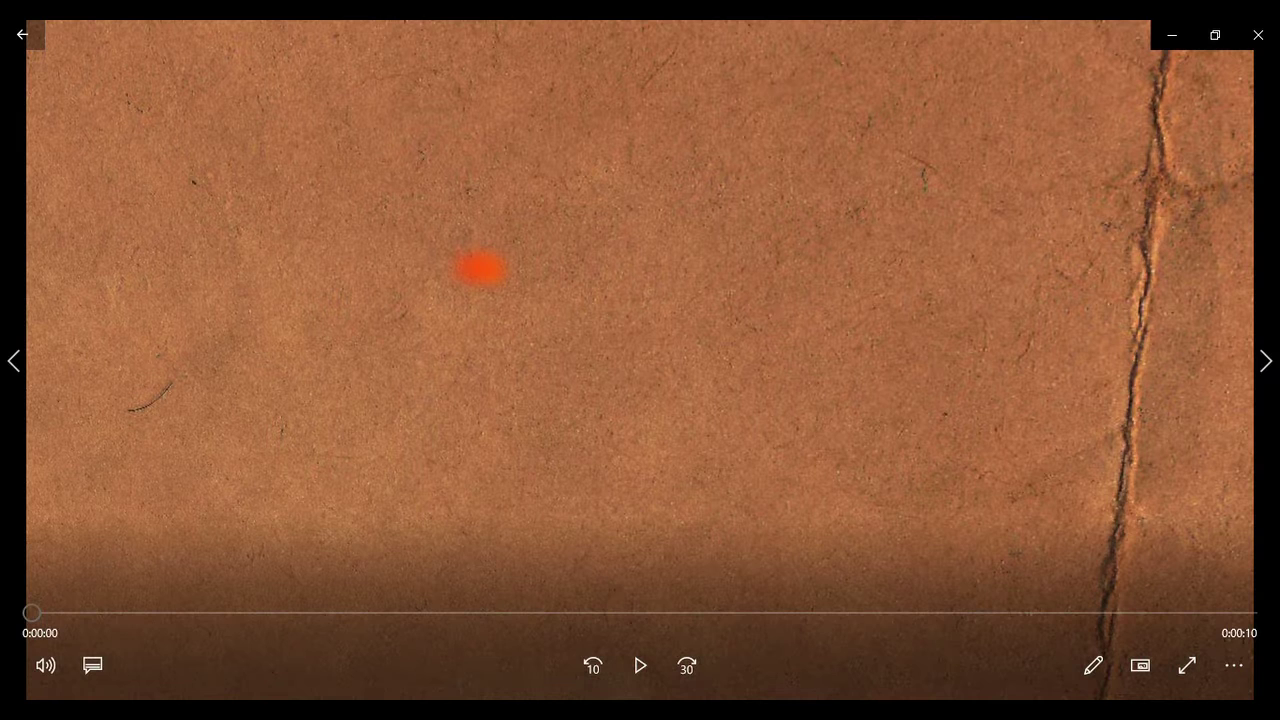
# - Play the finished burnt text animation in the video player and examine the effect
pyautogui.click(641, 677)
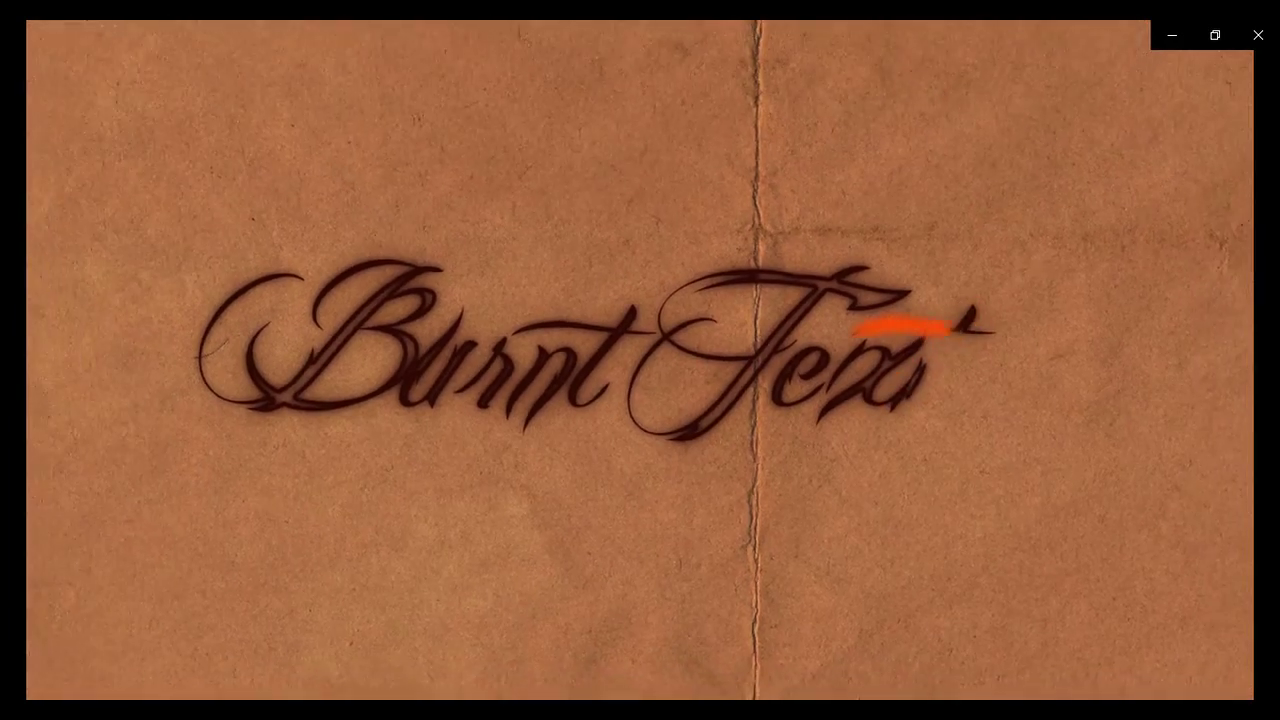
pyautogui.press('space')
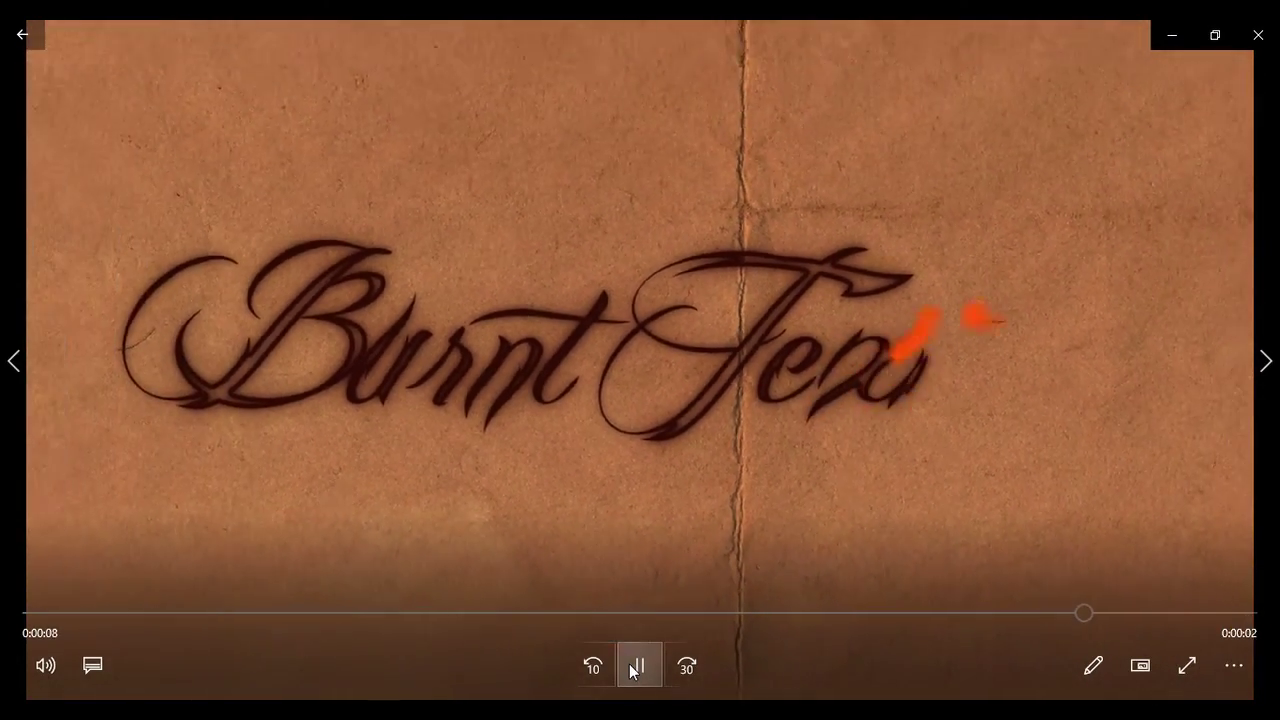
pyautogui.click(632, 671)
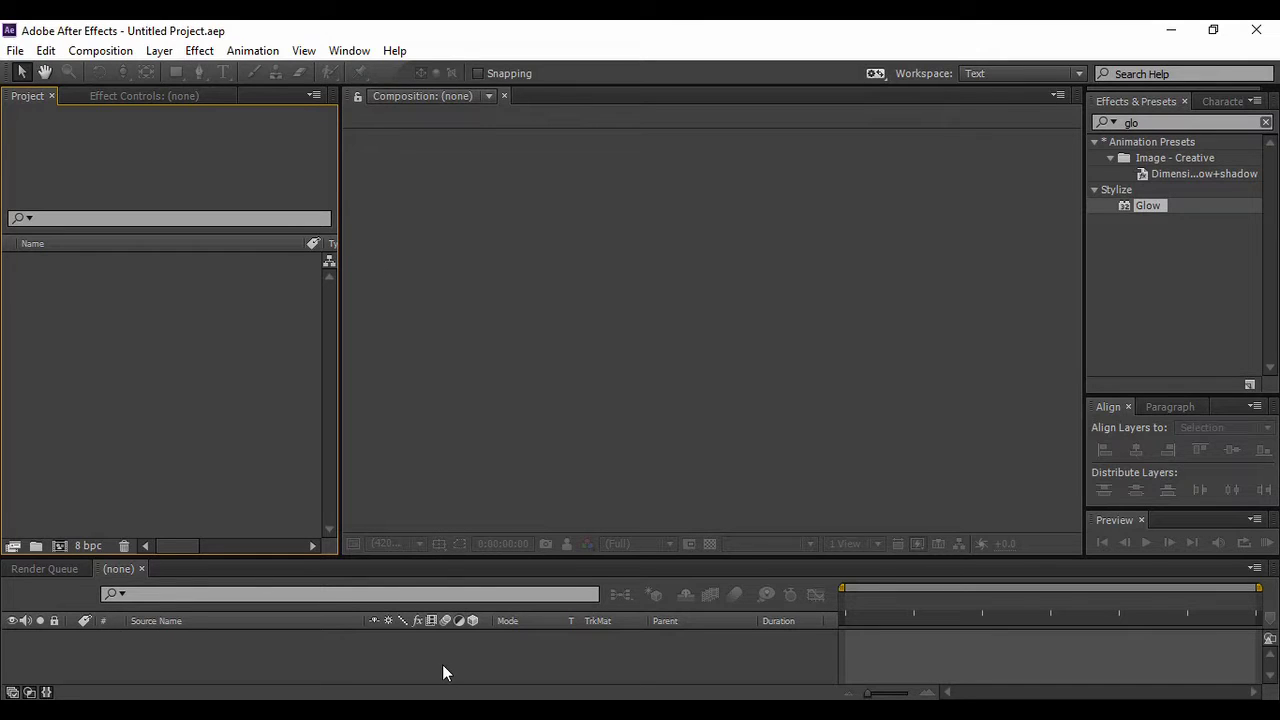
# - Create a 1940 x 1080 px composition named "Burnt Text" at 30 fps with a 10-second duration
pyautogui.click(106, 50)
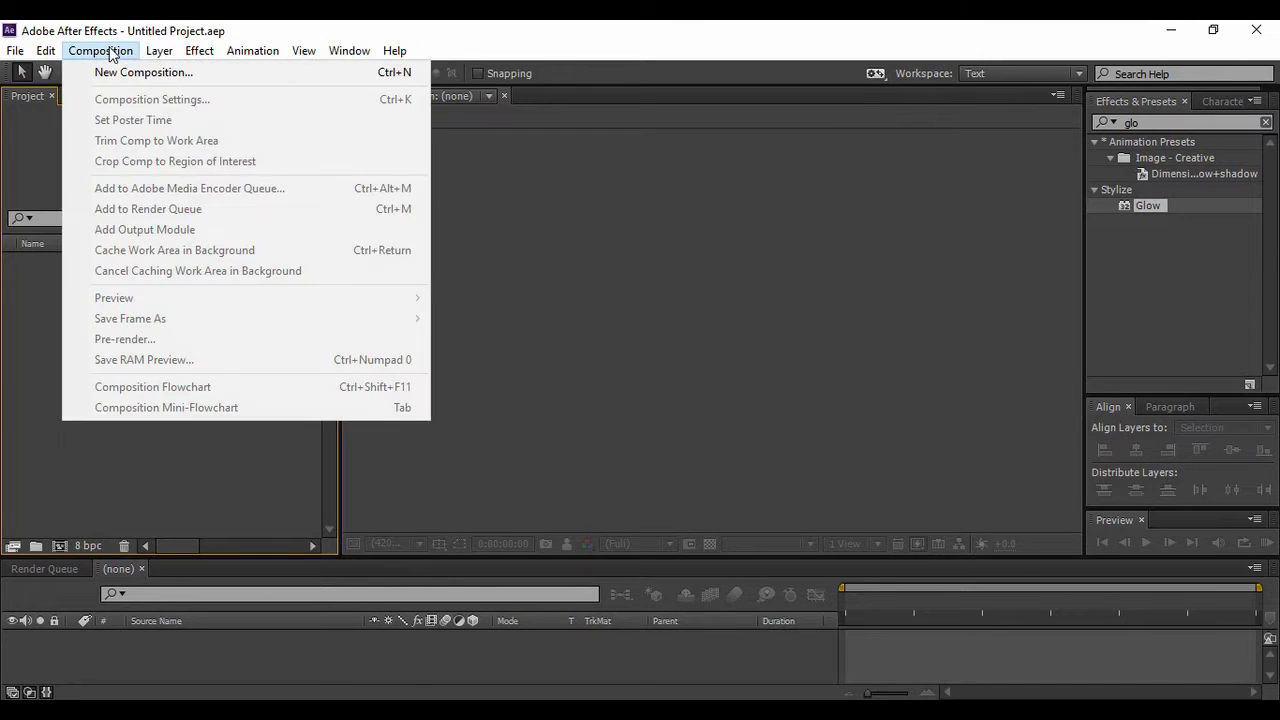
pyautogui.click(112, 72)
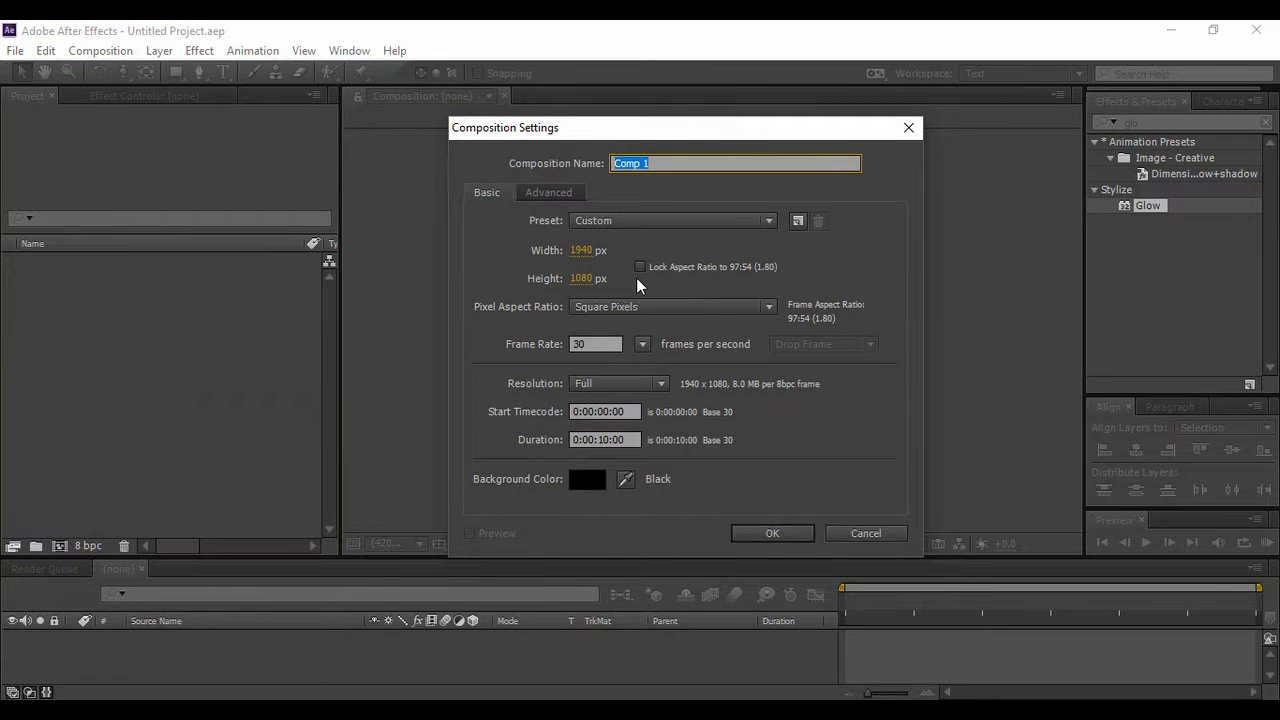
pyautogui.write('Burnt Text')
pyautogui.doubleClick(586, 344)
pyautogui.click(738, 540)
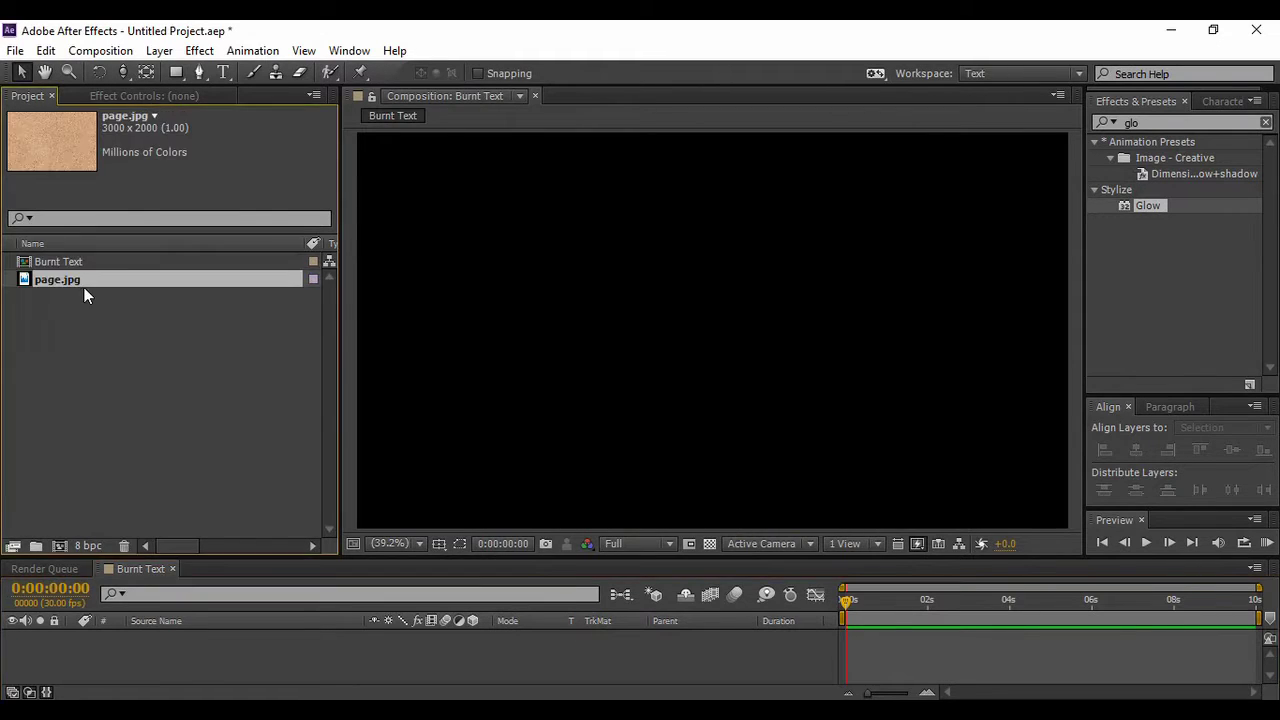
# - Add page.jpg to the Burnt Text composition and scale the layer to 520%
pyautogui.moveTo(77, 284); pyautogui.dragTo(206, 642)
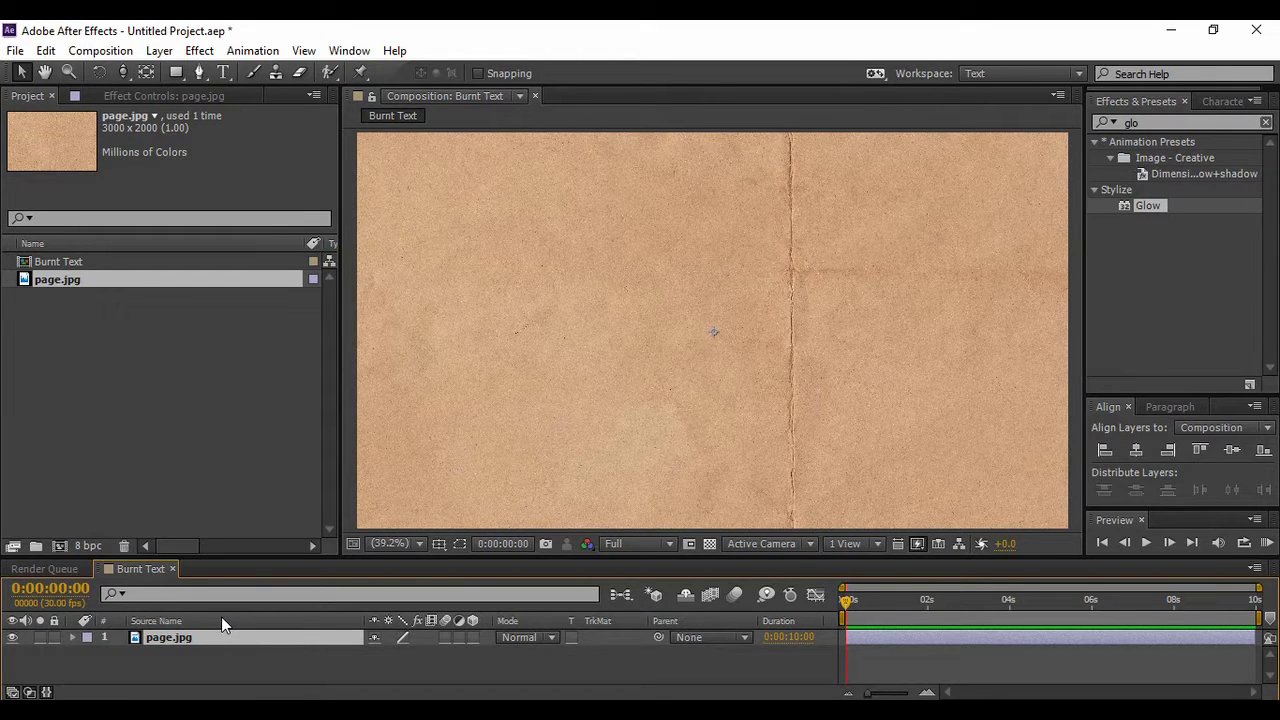
pyautogui.press('s')
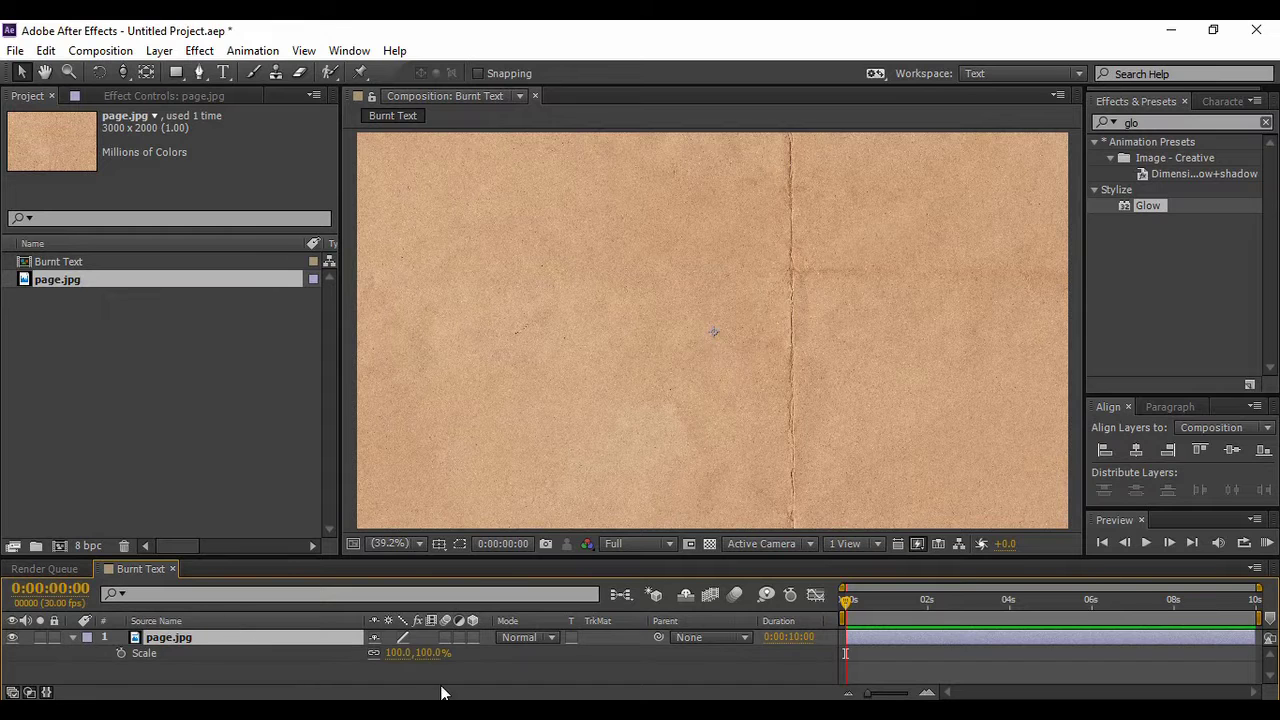
pyautogui.moveTo(401, 660); pyautogui.dragTo(986, 609)
pyautogui.press('Return')
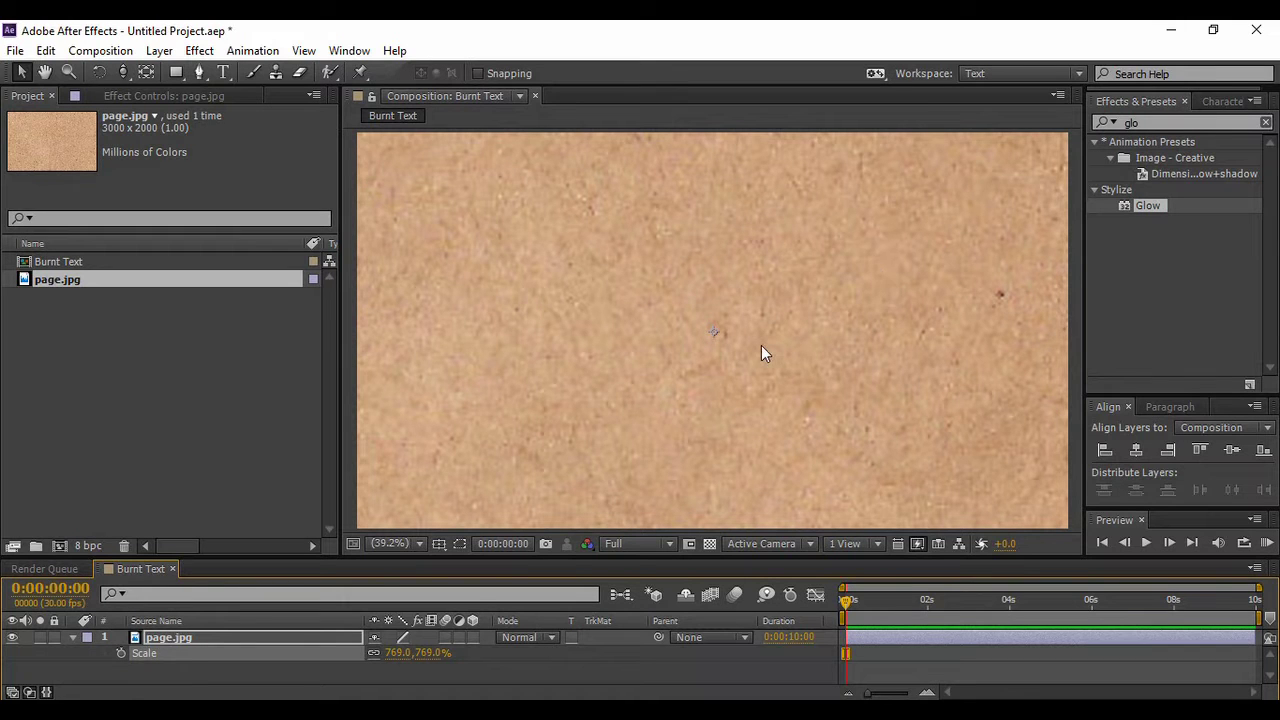
pyautogui.moveTo(400, 656); pyautogui.dragTo(166, 660)
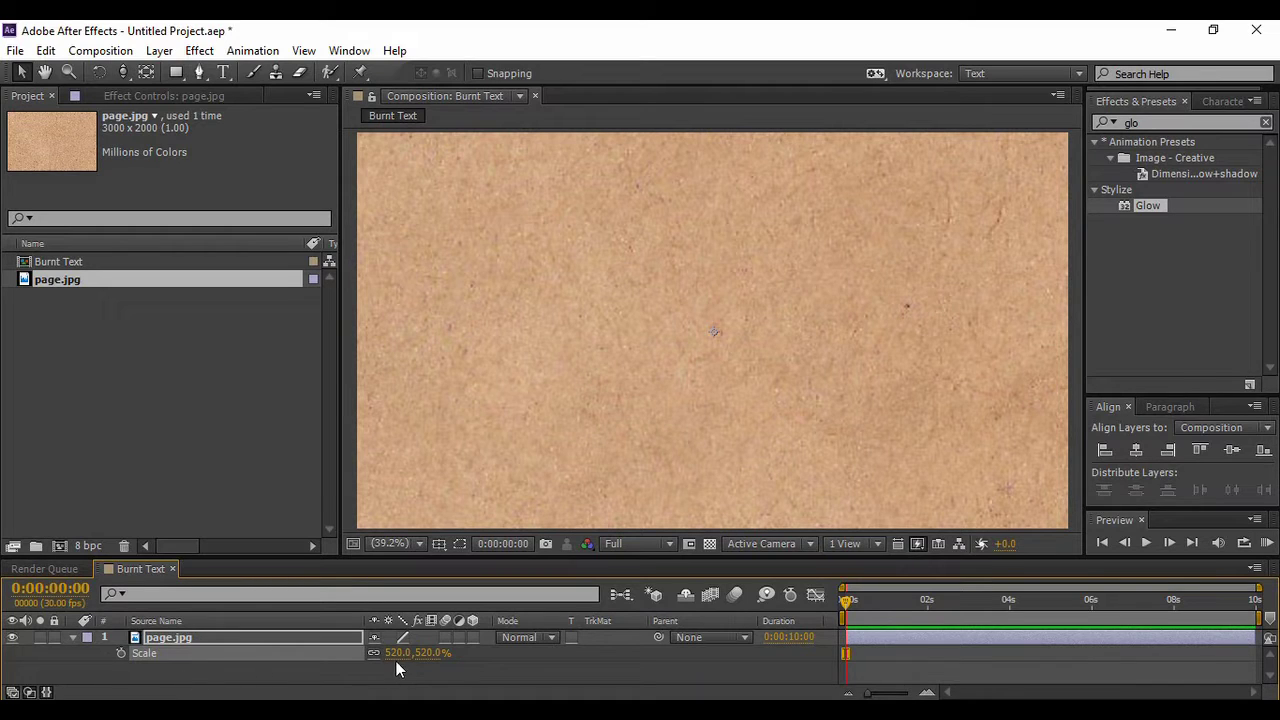
# - Lock the page.jpg layer and add a text layer reading "Burnt" over the paper background
pyautogui.click(72, 638)
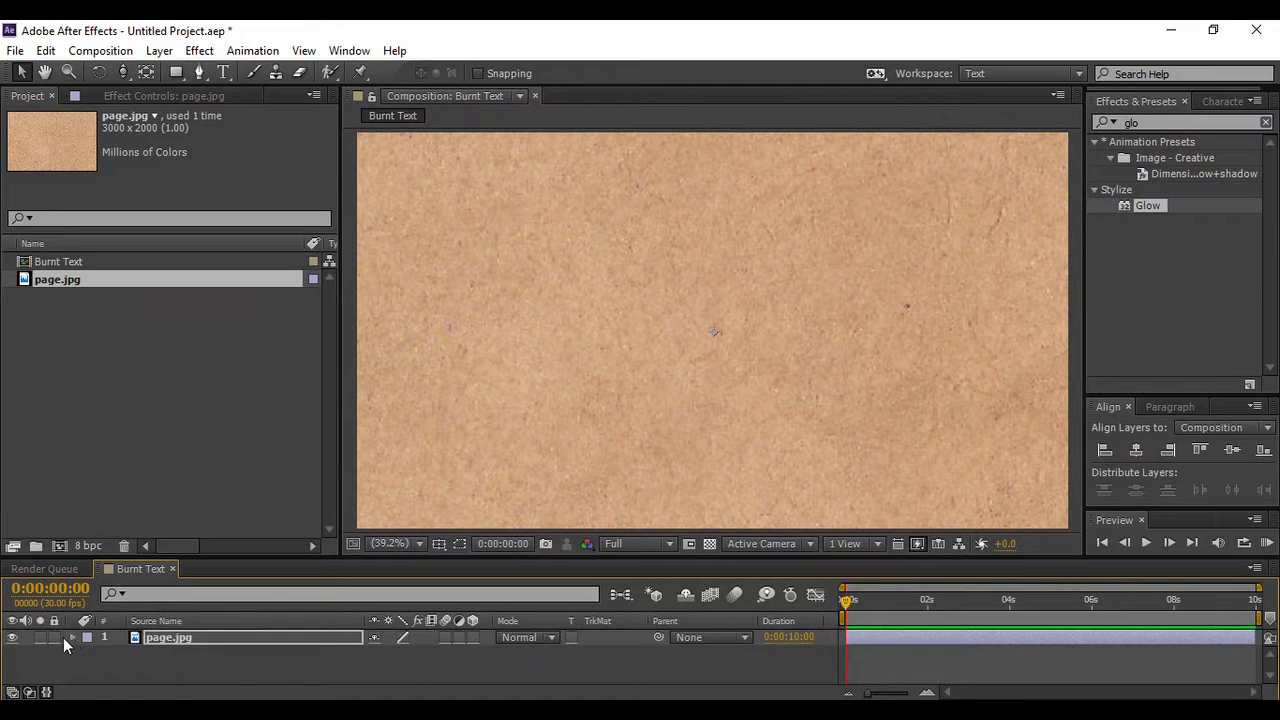
pyautogui.click(52, 637)
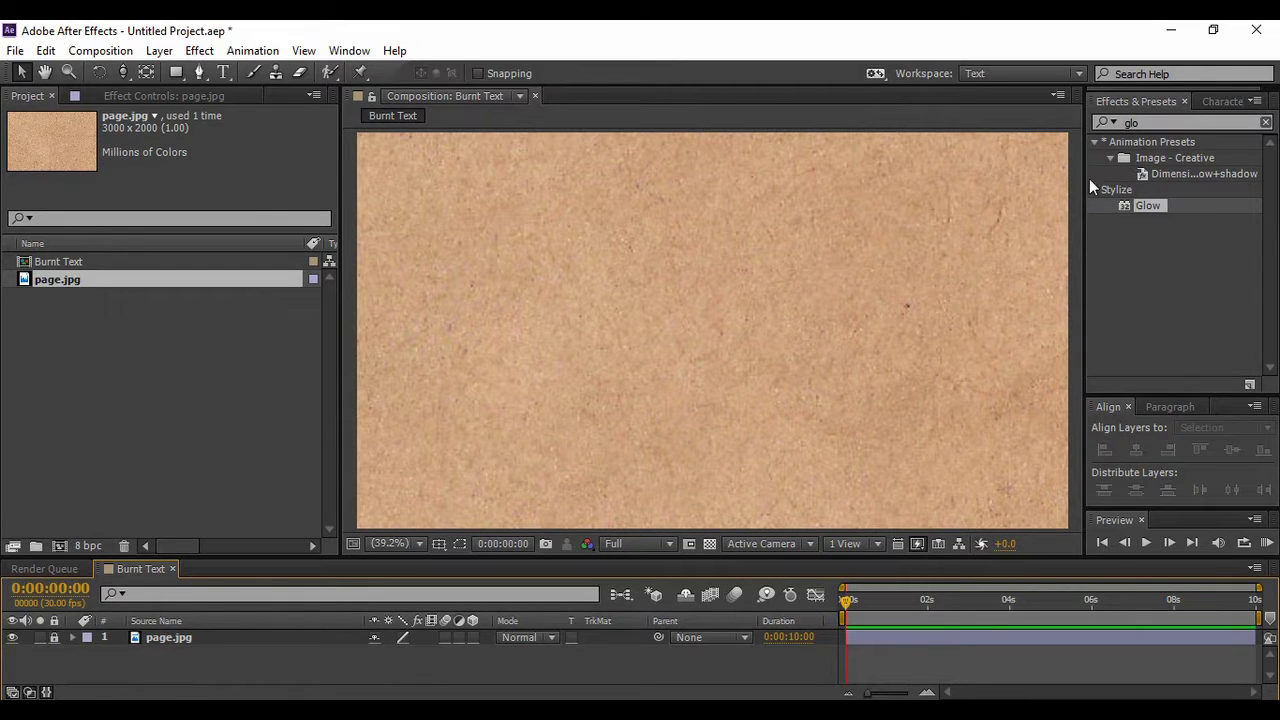
pyautogui.click(224, 73)
pyautogui.click(589, 361)
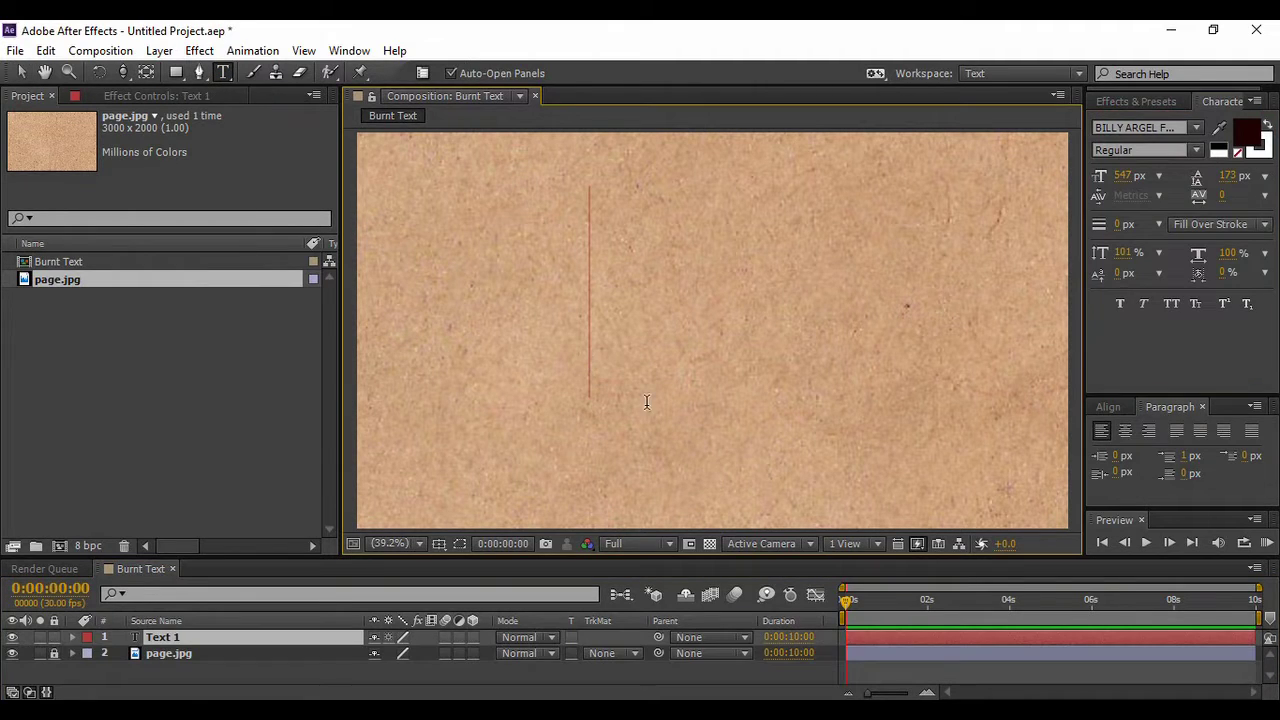
pyautogui.write('Bur')
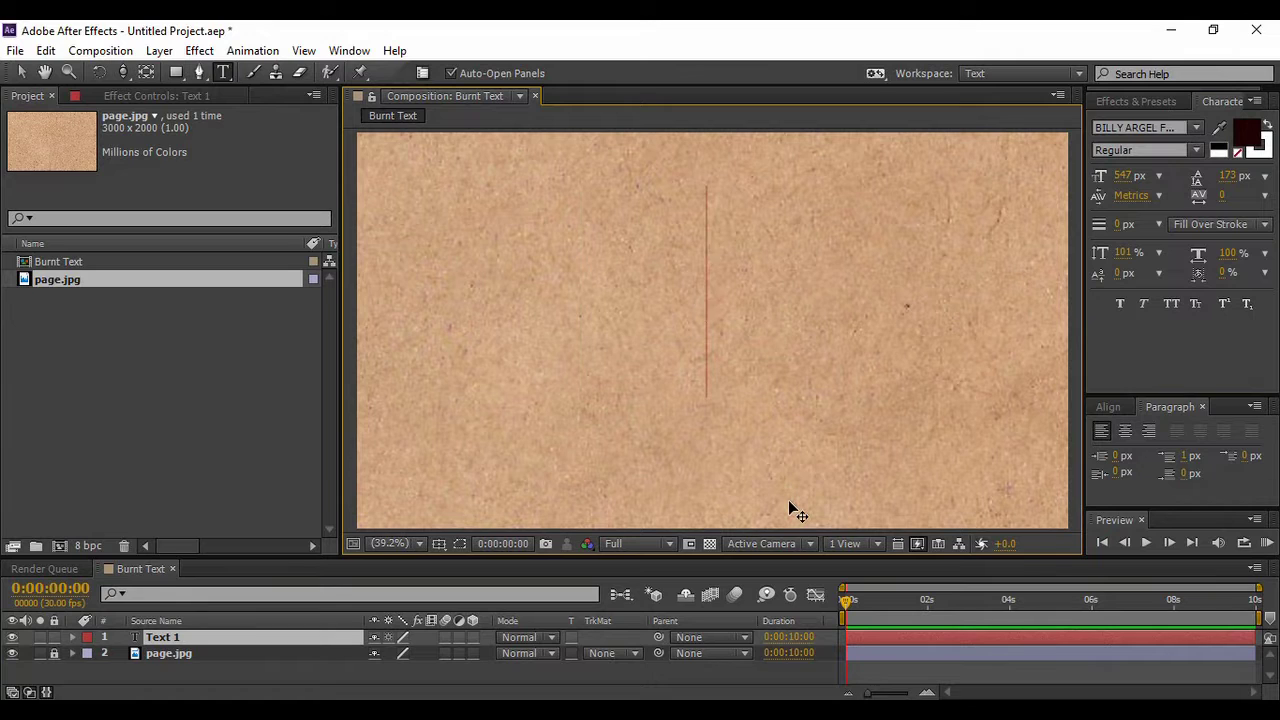
pyautogui.write('nt')
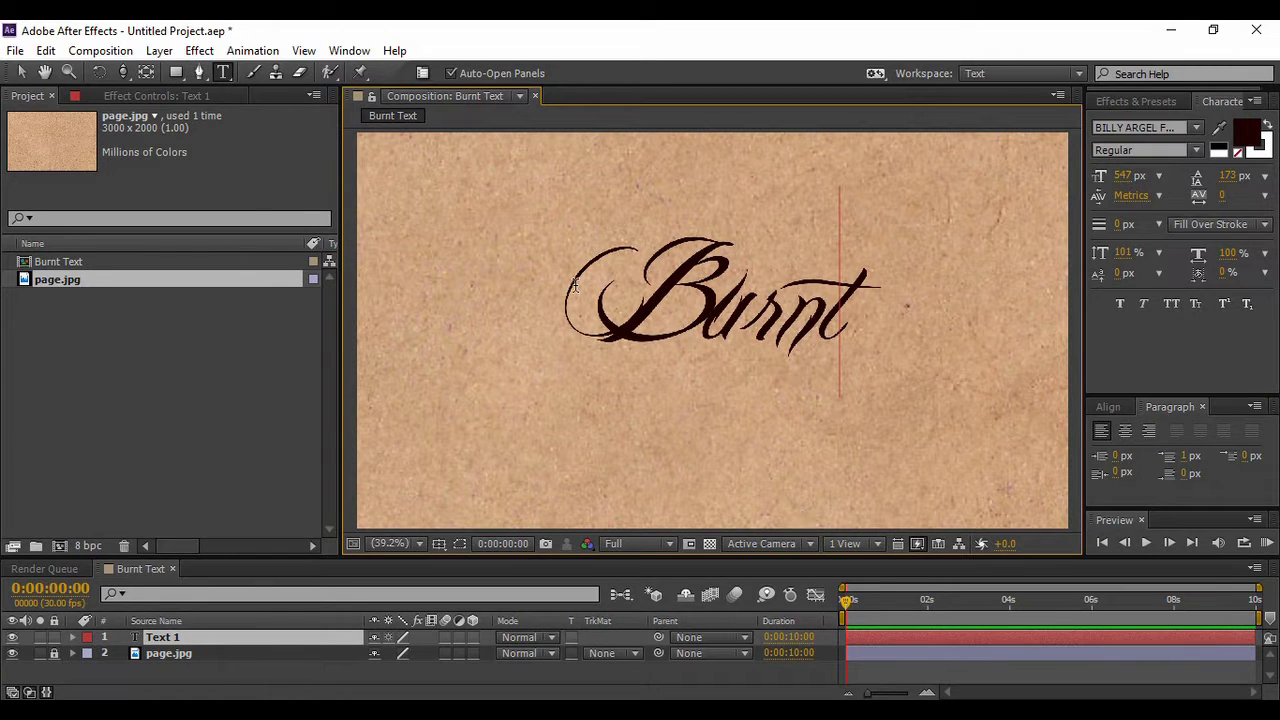
# - Set the fill color of the whole word "Burnt" to 1F0404
pyautogui.hotkey('ctrl', 'a')
pyautogui.press('KP_Enter')
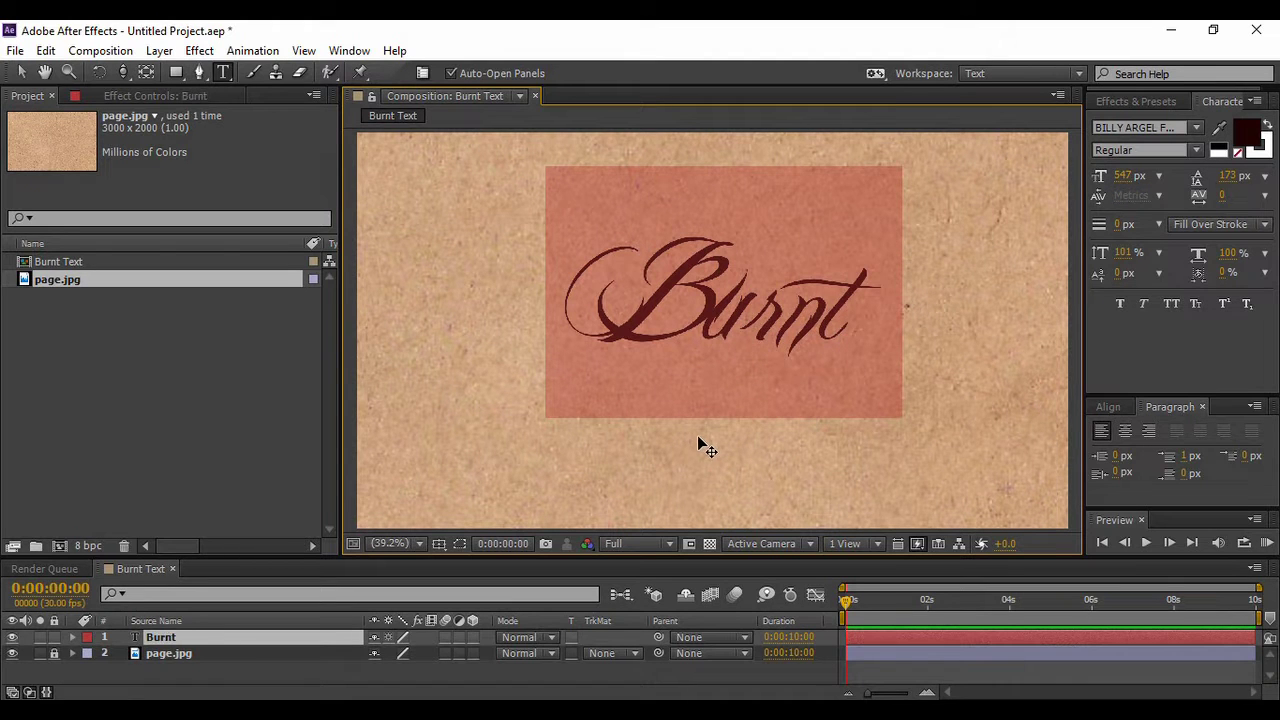
pyautogui.click(1248, 137)
pyautogui.click(1095, 337)
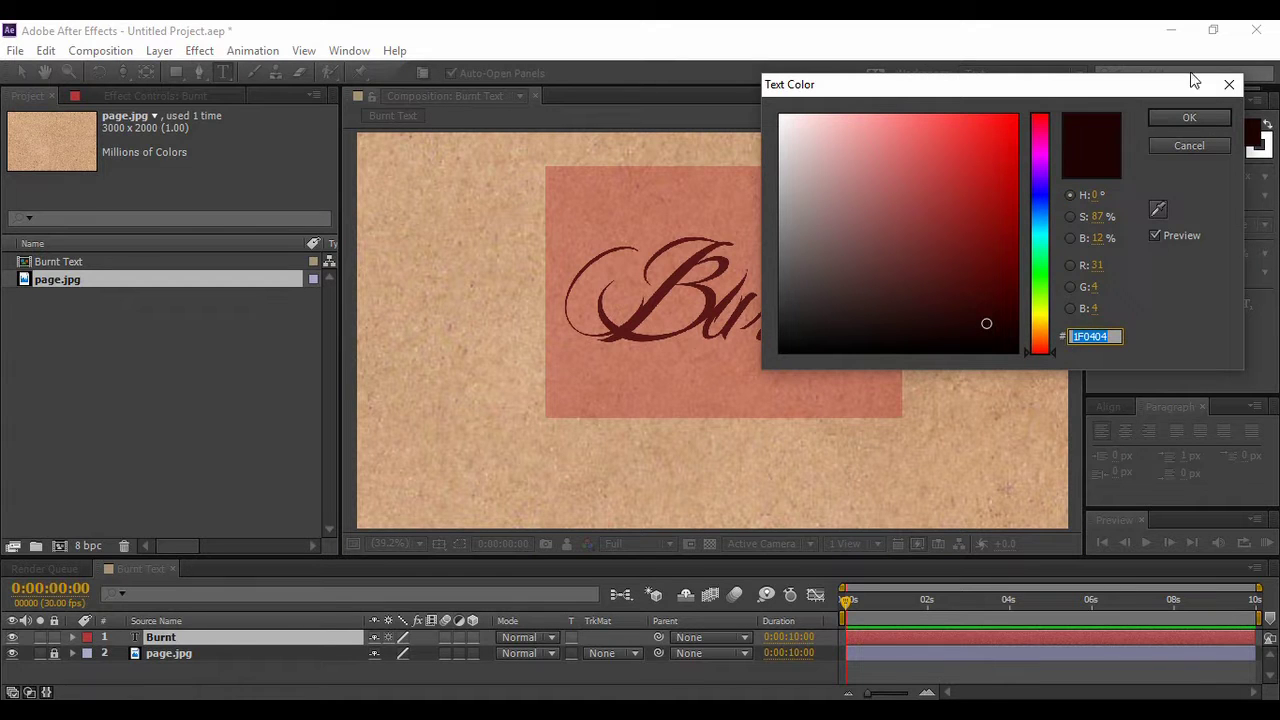
pyautogui.click(1170, 115)
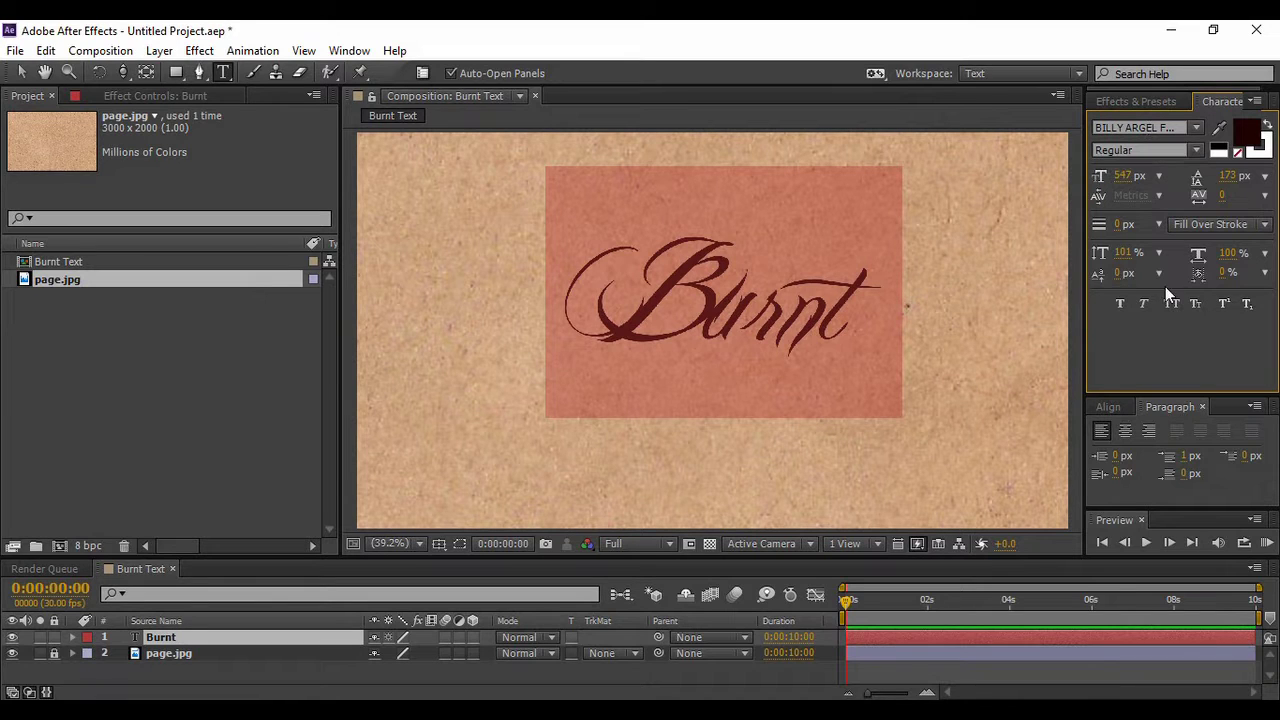
# - Center the Burnt text layer horizontally and vertically in the composition
pyautogui.click(1107, 408)
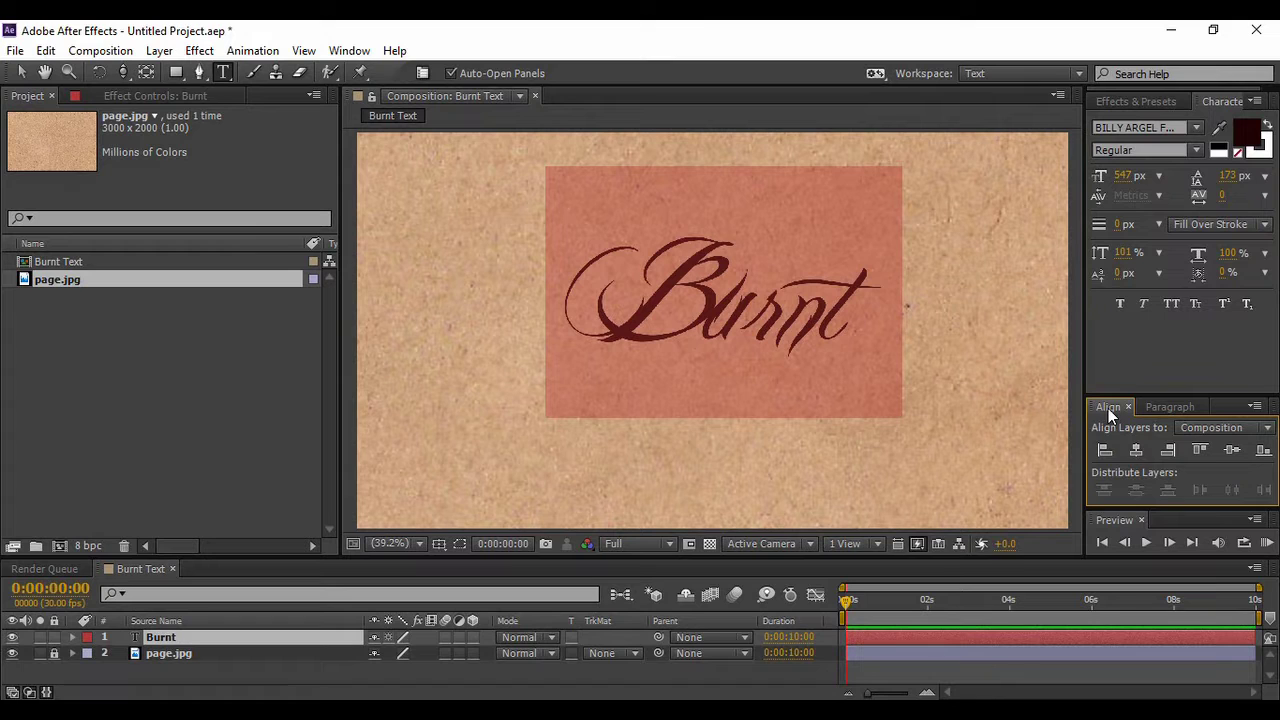
pyautogui.click(1137, 452)
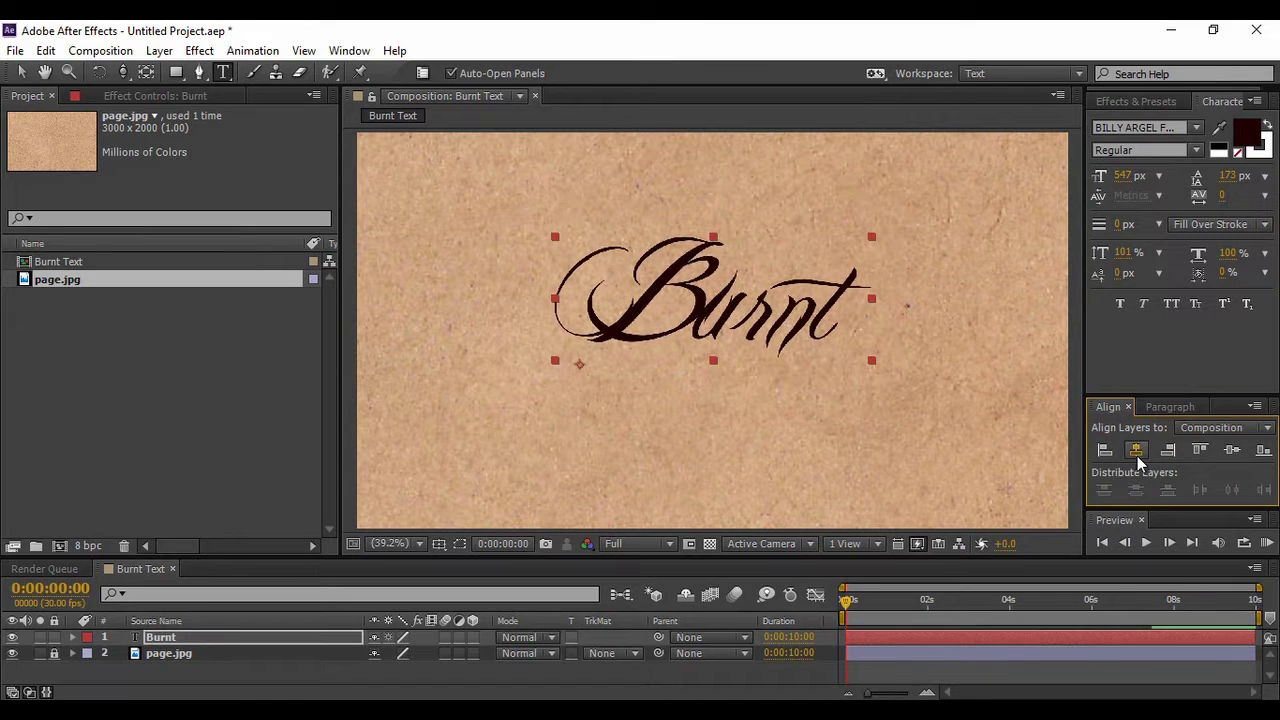
pyautogui.click(1232, 450)
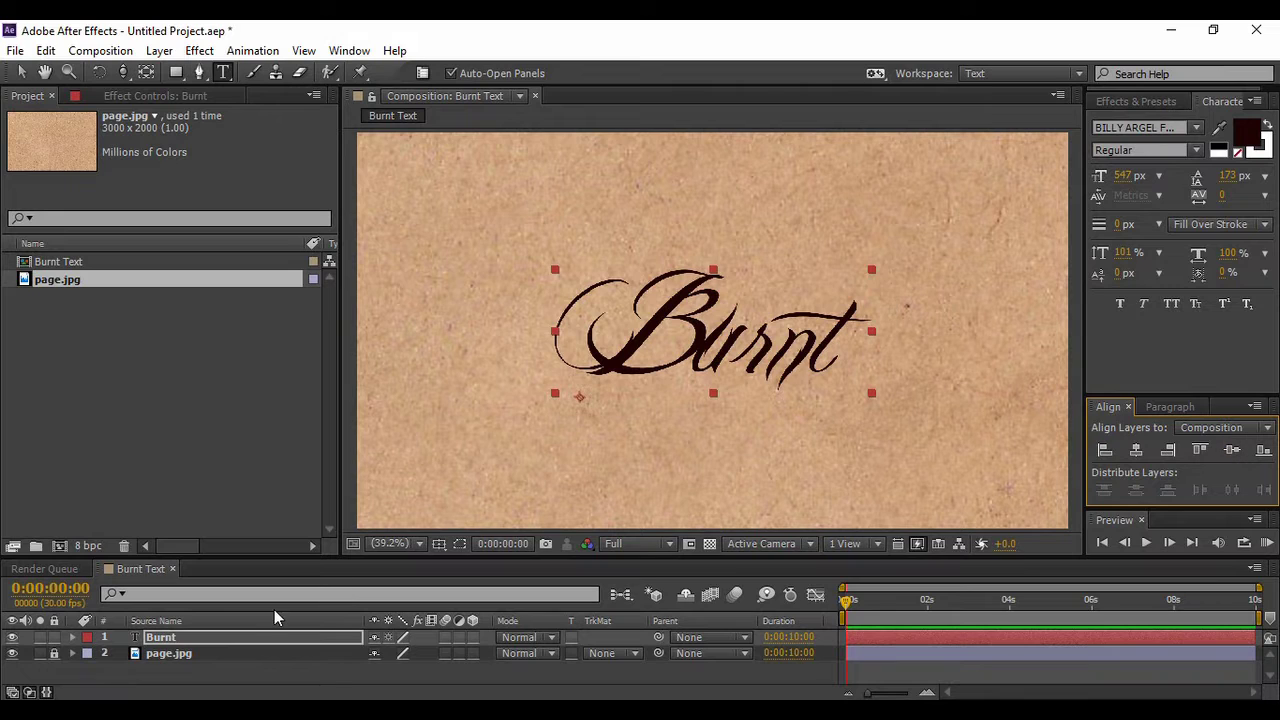
# - Create masks from the Burnt text layer and delete the original text layer
pyautogui.click(247, 634)
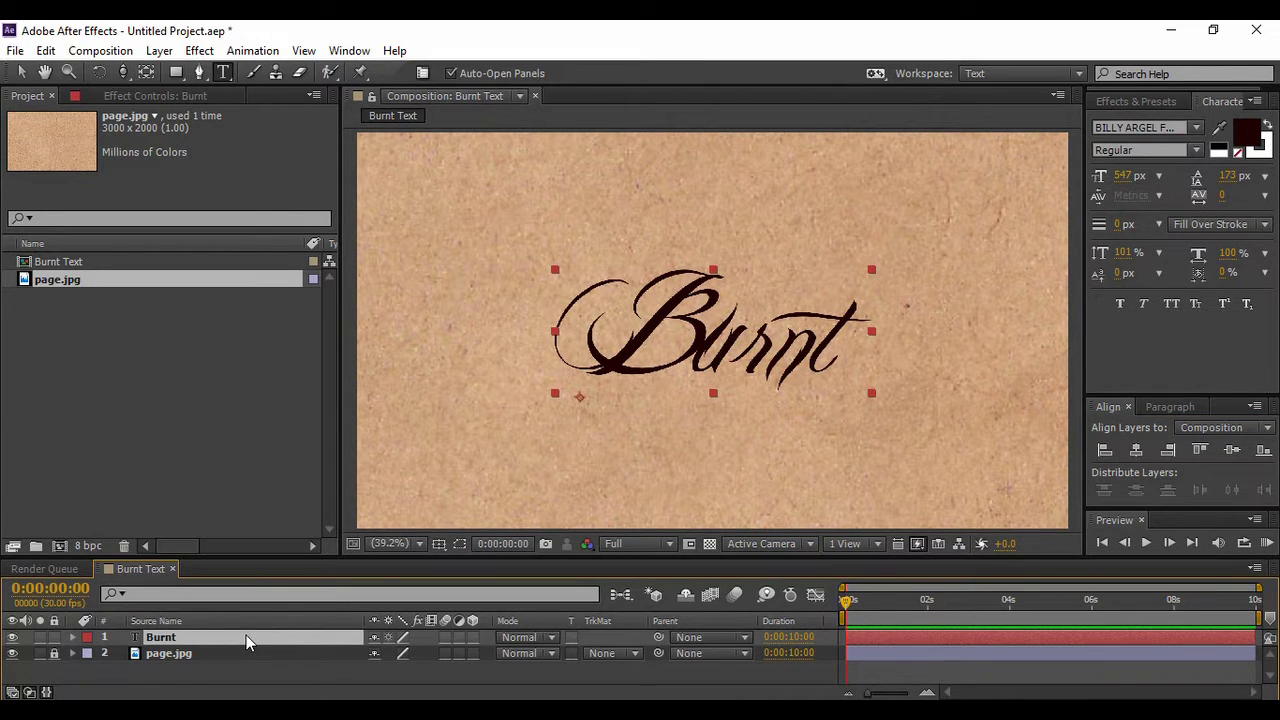
pyautogui.rightClick(246, 635)
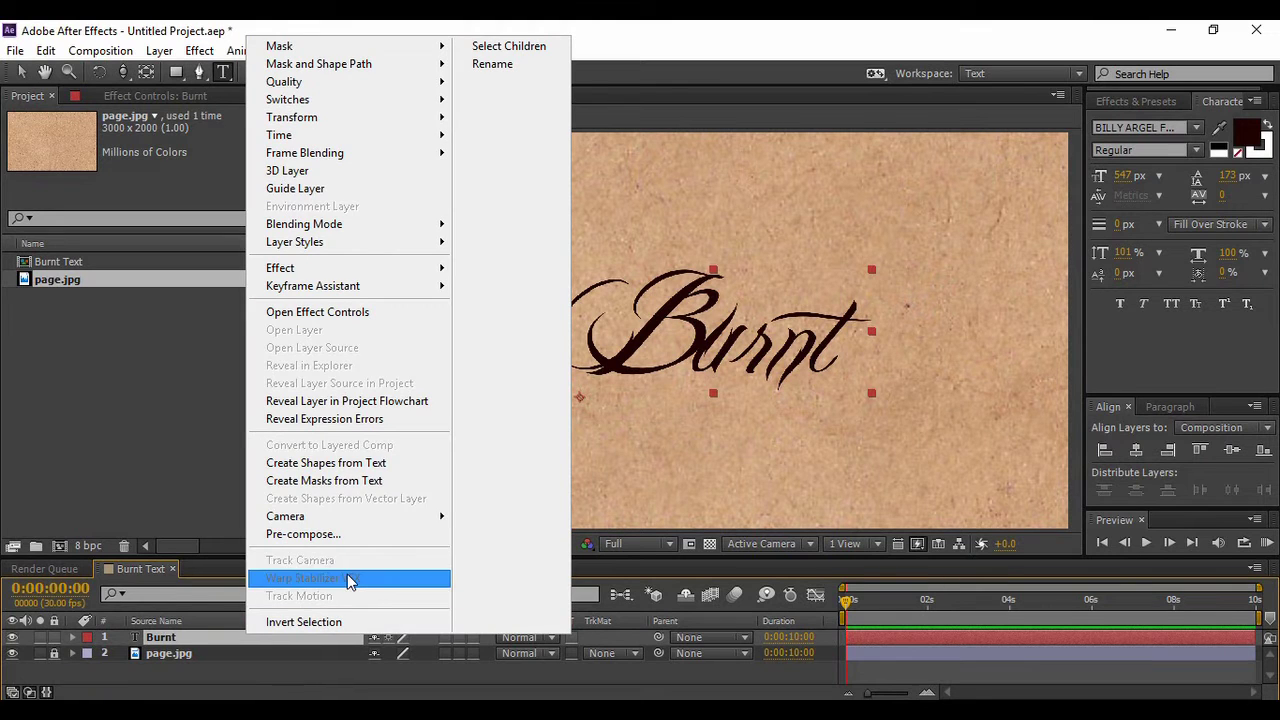
pyautogui.click(366, 483)
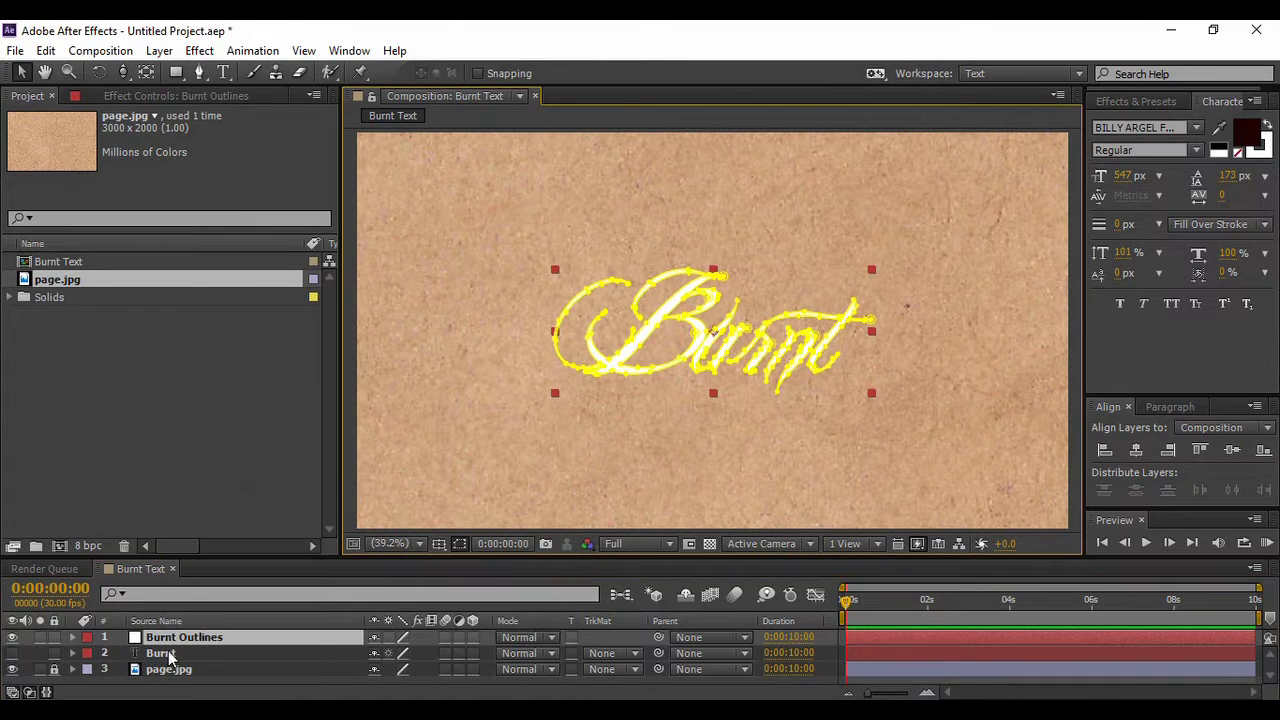
pyautogui.click(172, 656)
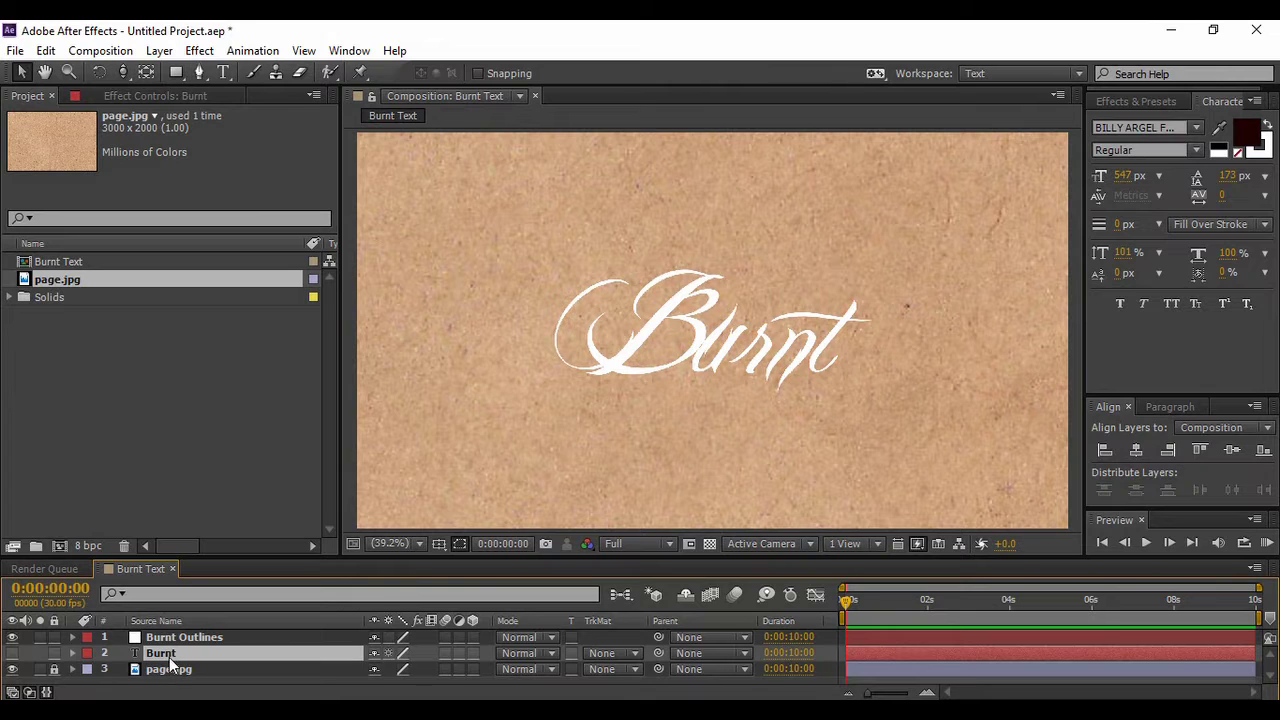
pyautogui.press('Delete')
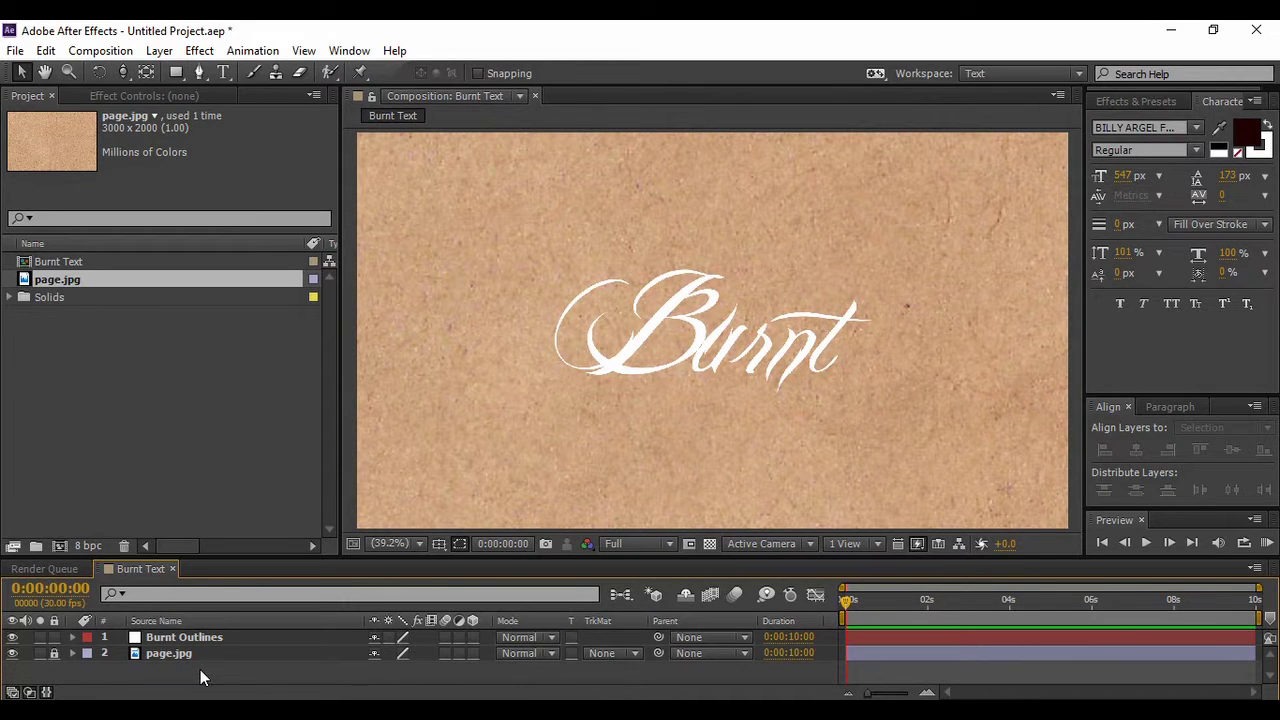
# - Find the Stroke effect and apply it to the Burnt Outlines layer
pyautogui.click(226, 634)
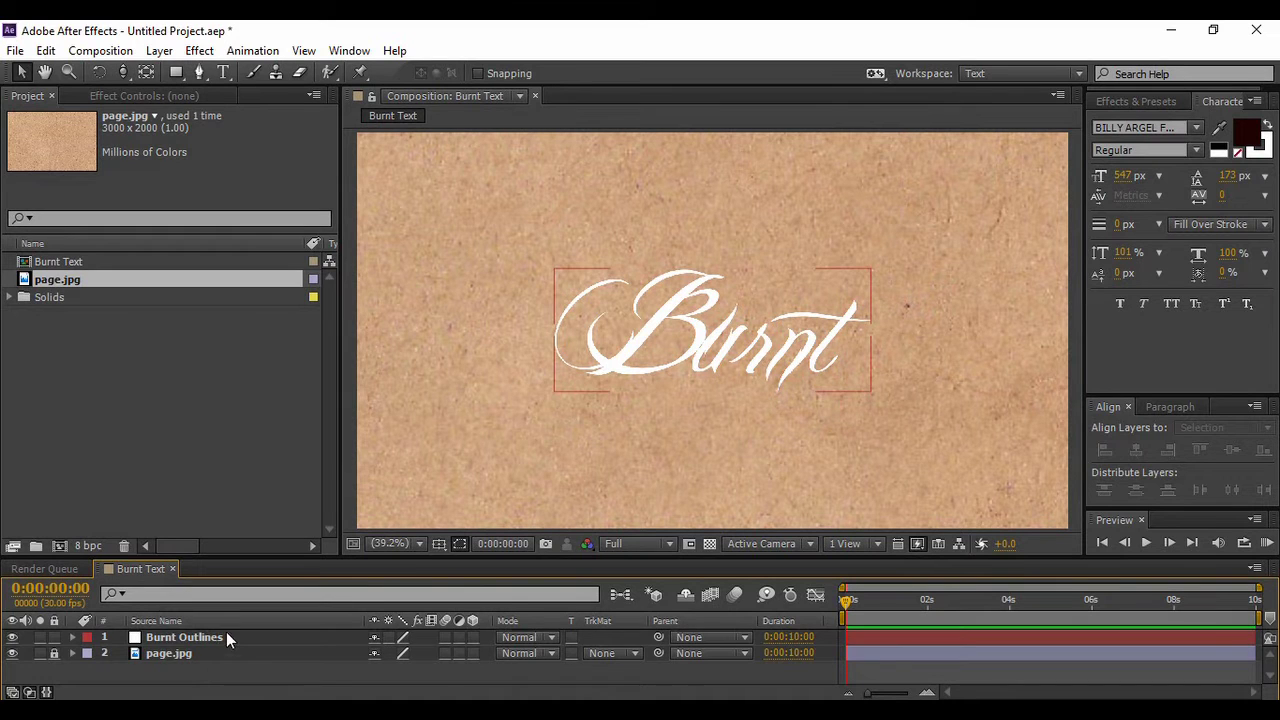
pyautogui.click(1109, 103)
pyautogui.doubleClick(1139, 122)
pyautogui.write('s')
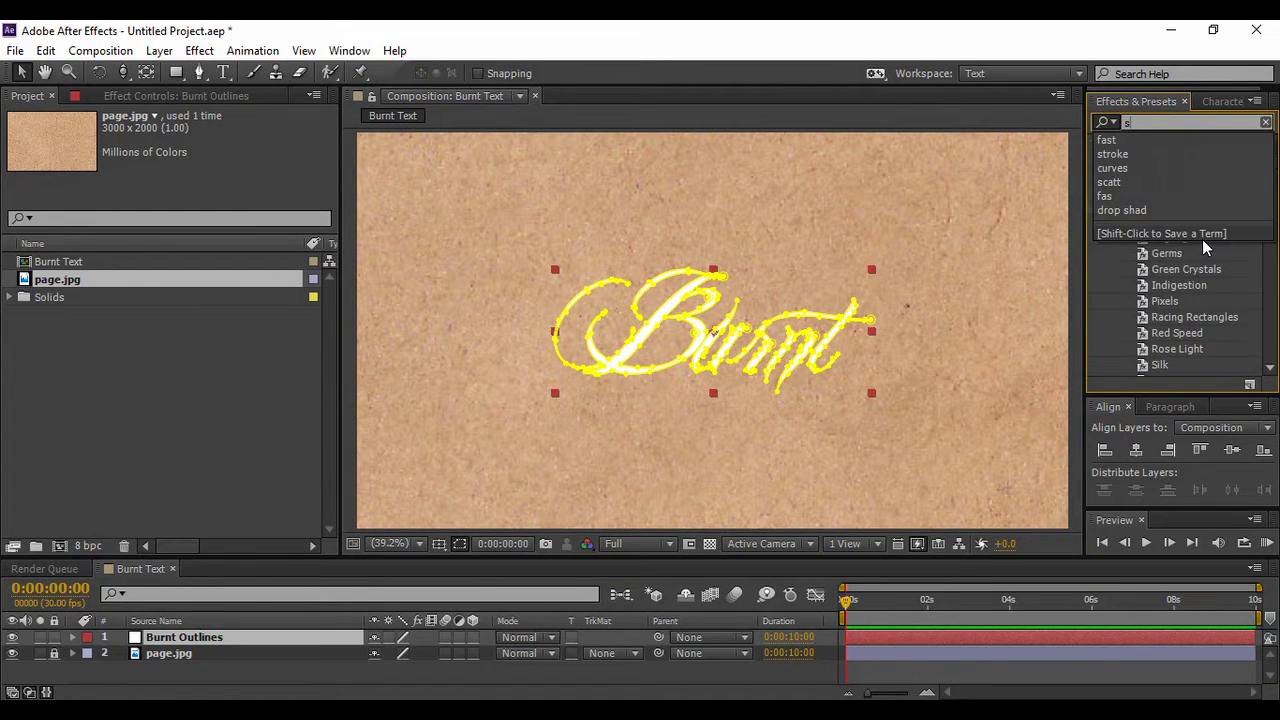
pyautogui.write('trok')
pyautogui.doubleClick(1150, 348)
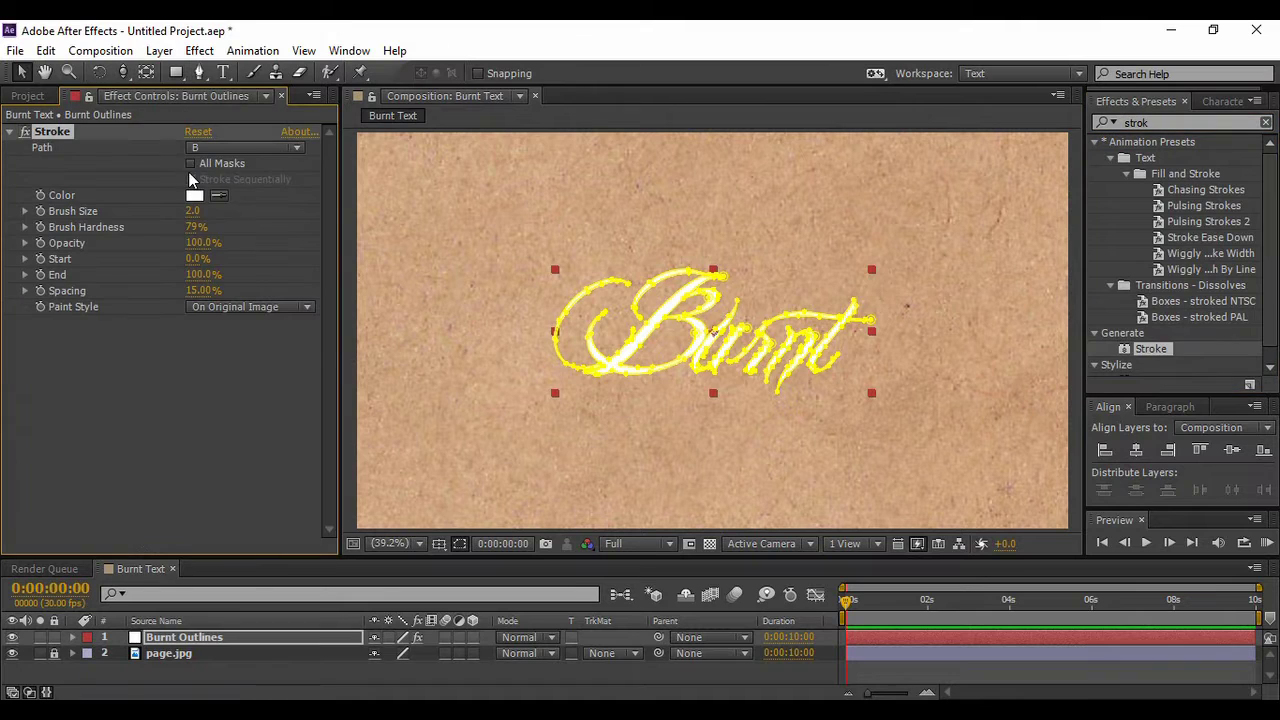
# - Make the Stroke effect cover all masks sequentially with paint style On Transparent, and hide the mask paths in the composition view
pyautogui.click(191, 163)
pyautogui.click(191, 179)
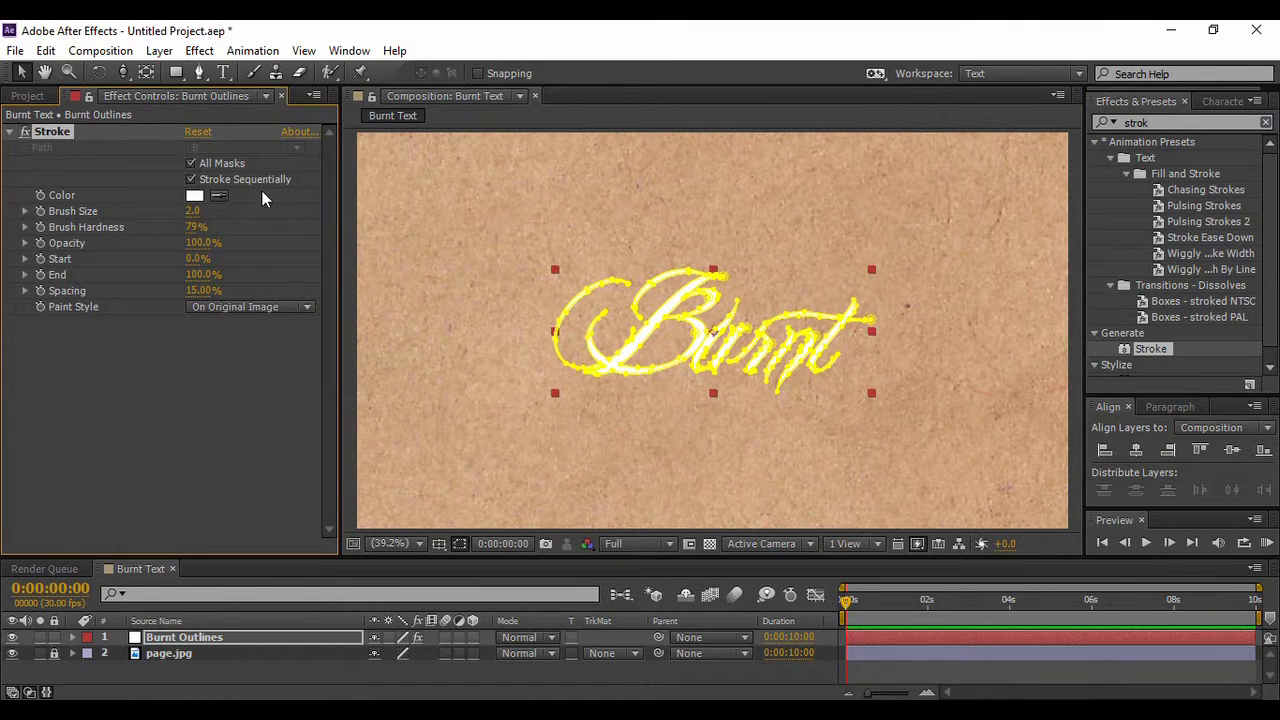
pyautogui.click(214, 309)
pyautogui.click(228, 352)
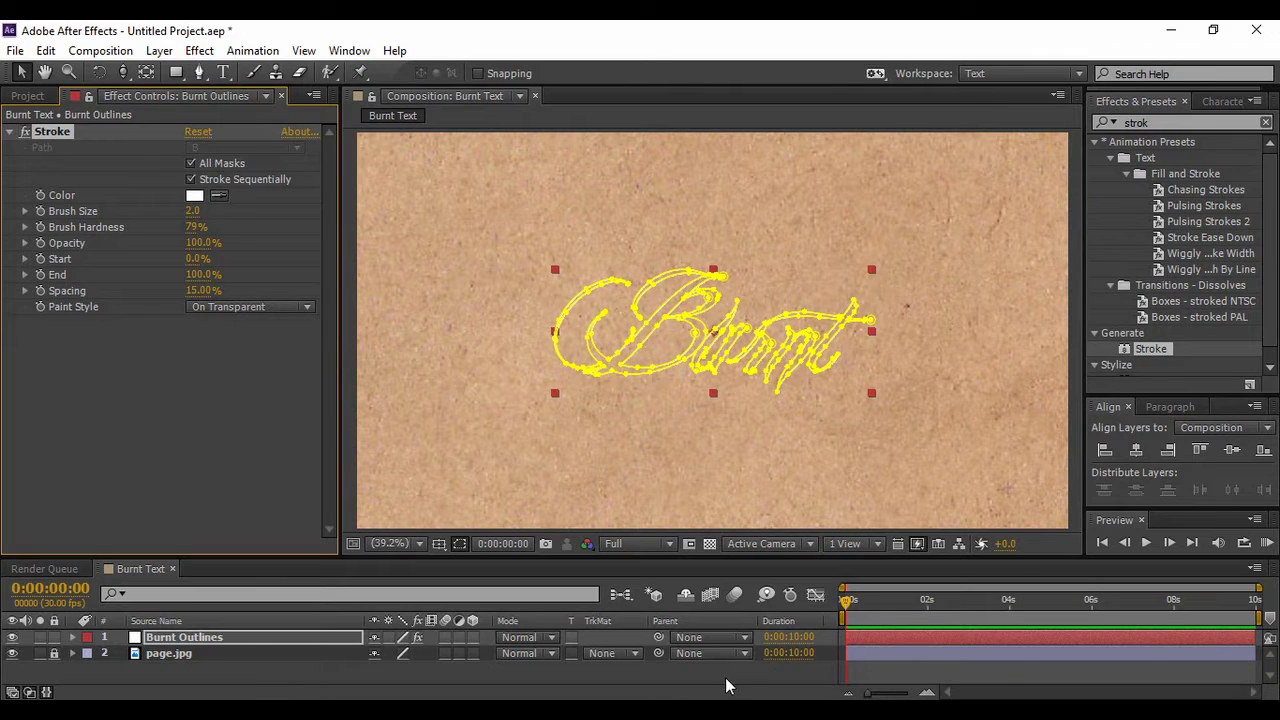
pyautogui.click(458, 547)
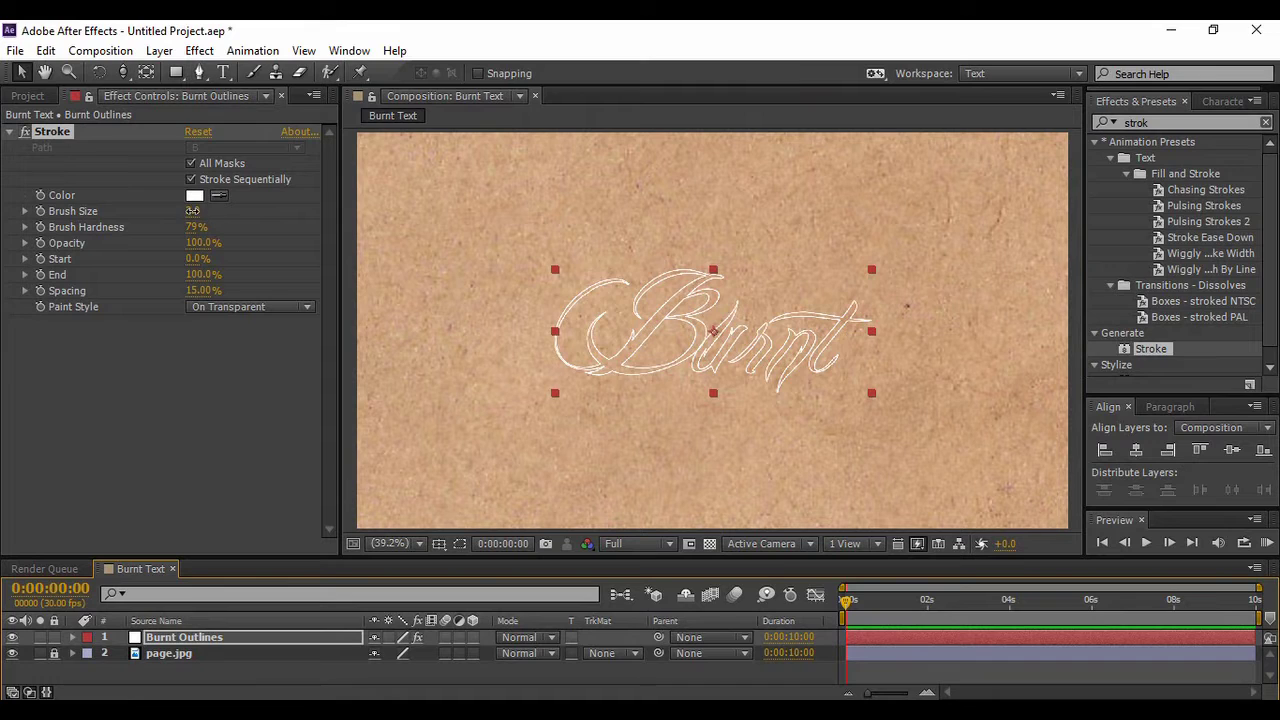
# - Set the Stroke effect's brush size to 3.0 and its color to a very dark red, about 1F0404
pyautogui.moveTo(192, 211)
pyautogui.mouseDown()
pyautogui.moveTo(222, 211)
pyautogui.moveTo(198, 221)
pyautogui.mouseUp()
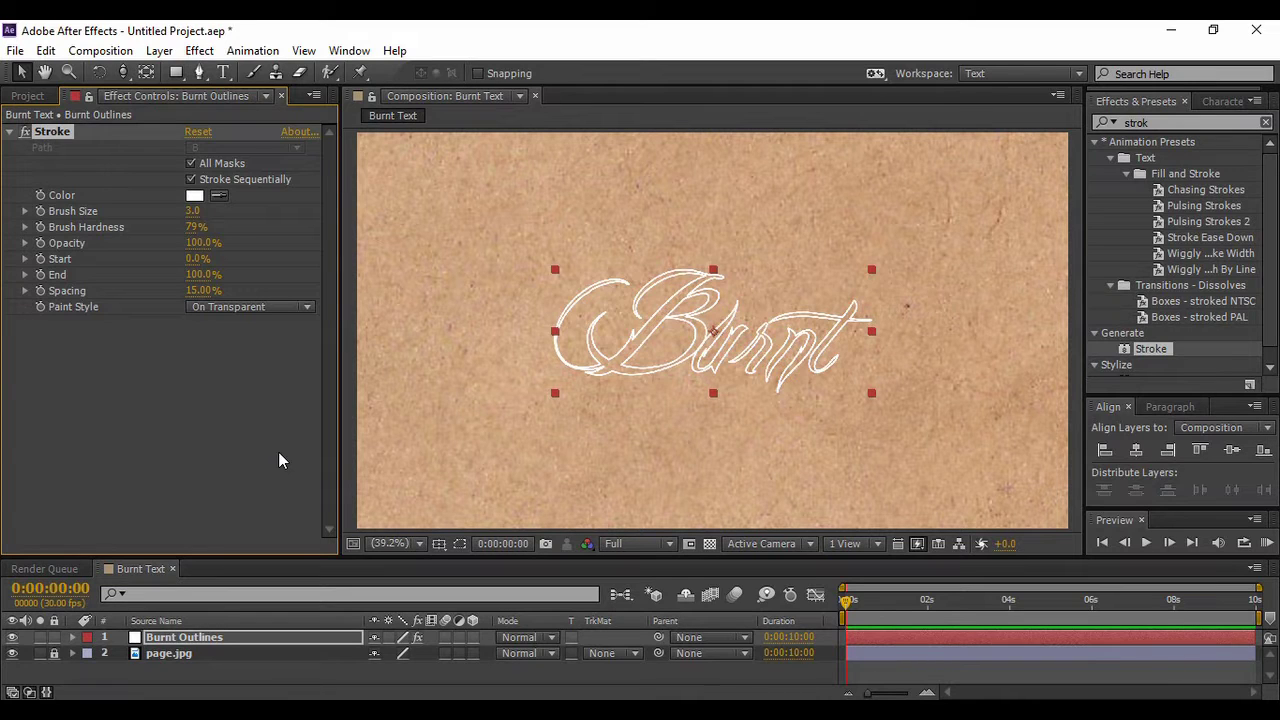
pyautogui.click(195, 197)
pyautogui.click(1106, 336)
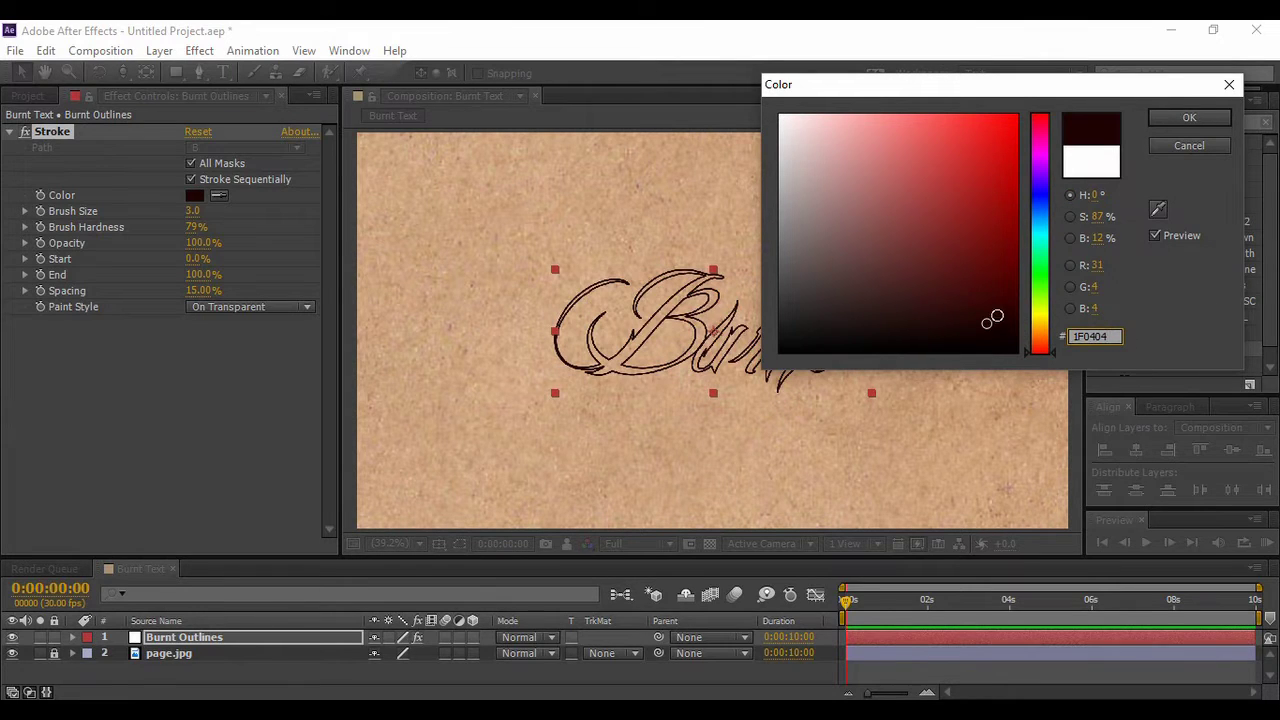
pyautogui.click(985, 325)
pyautogui.click(1175, 122)
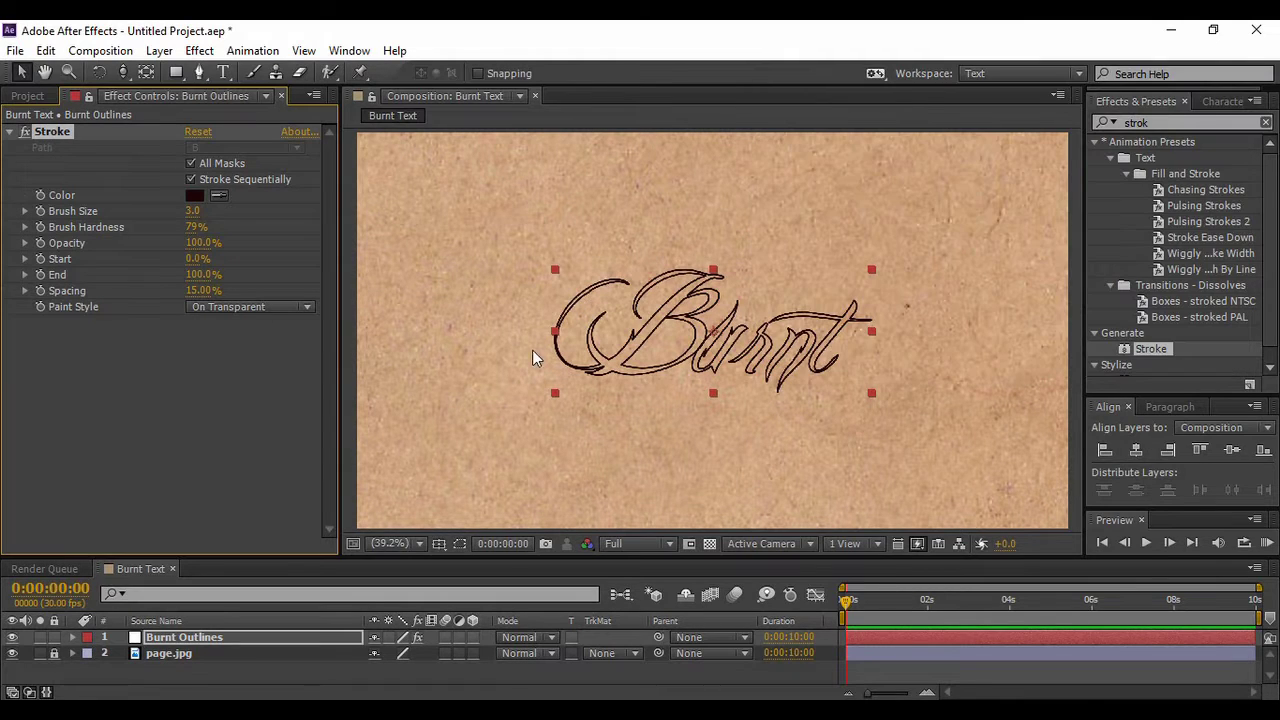
# - Keyframe the Stroke effect's End at 0% at 0:00:00:05 on the Burnt Outlines layer
pyautogui.moveTo(877, 694); pyautogui.dragTo(906, 693)
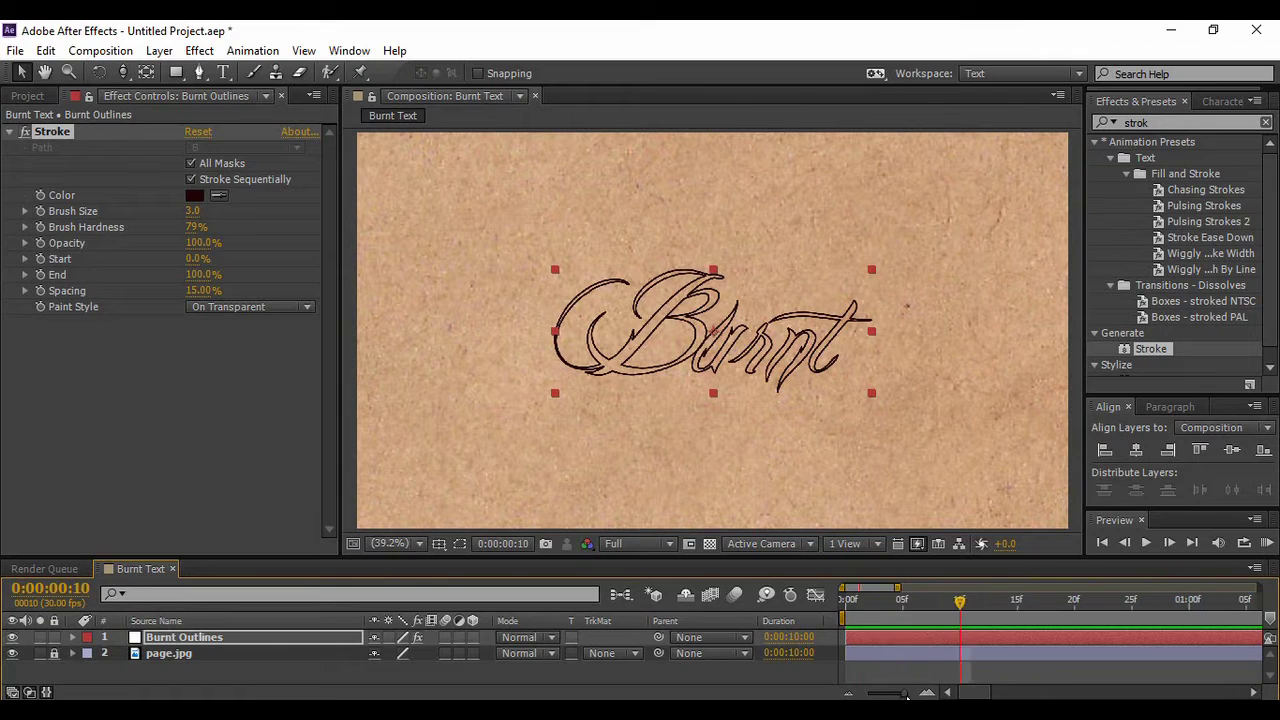
pyautogui.click(953, 605)
pyautogui.moveTo(953, 609); pyautogui.dragTo(935, 614)
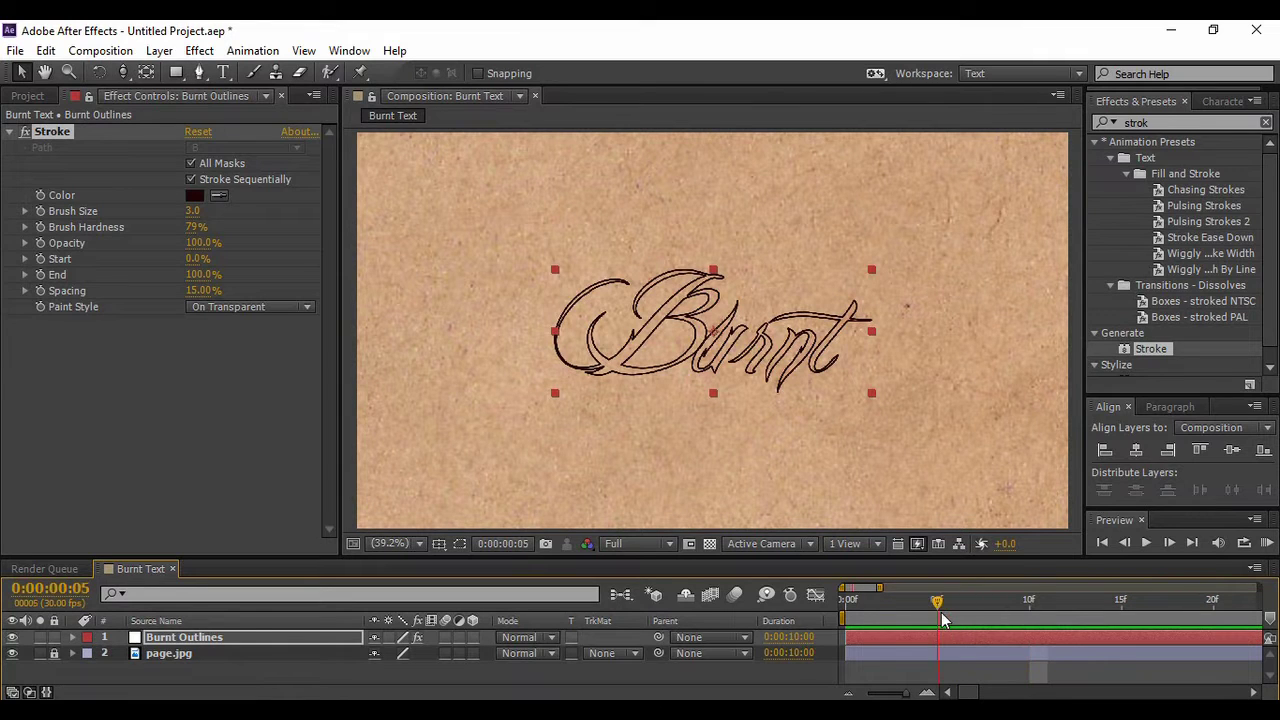
pyautogui.moveTo(903, 694); pyautogui.dragTo(845, 695)
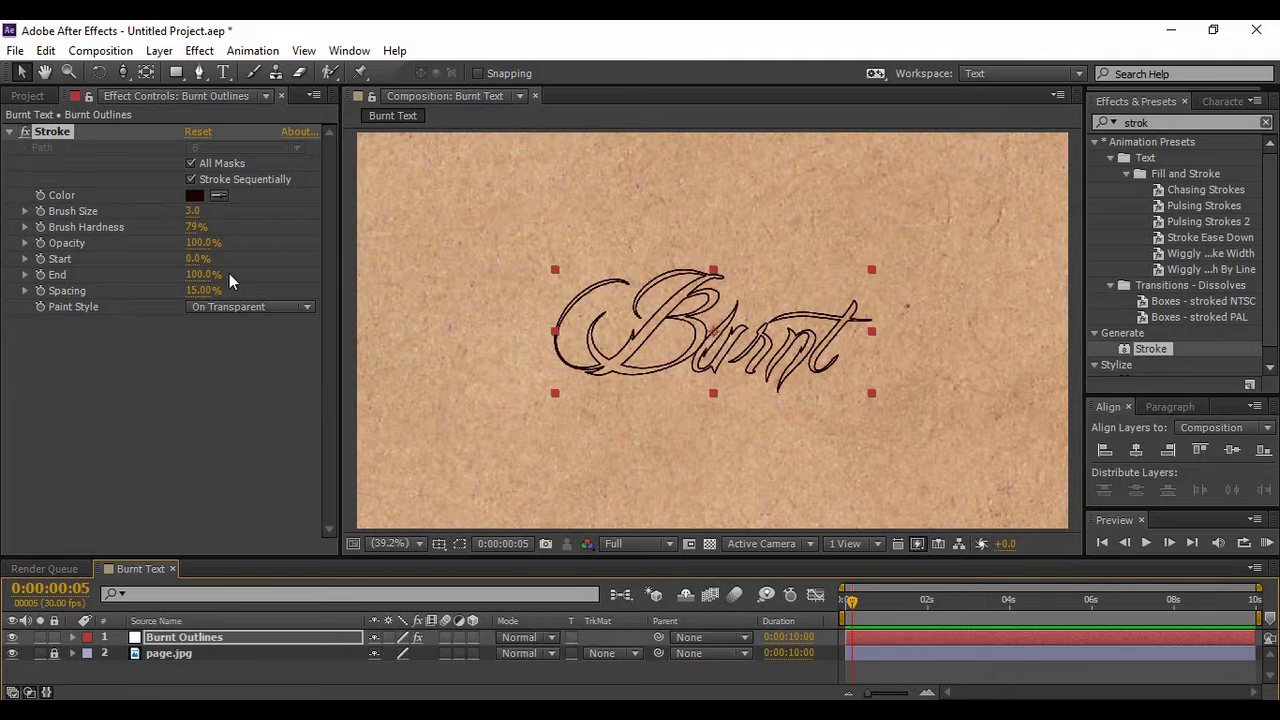
pyautogui.moveTo(205, 276); pyautogui.dragTo(124, 285)
pyautogui.click(42, 275)
# - Set the Stroke effect's End to 100% at 0:00:09:20 so the outline draws on over time
pyautogui.moveTo(868, 693); pyautogui.dragTo(909, 694)
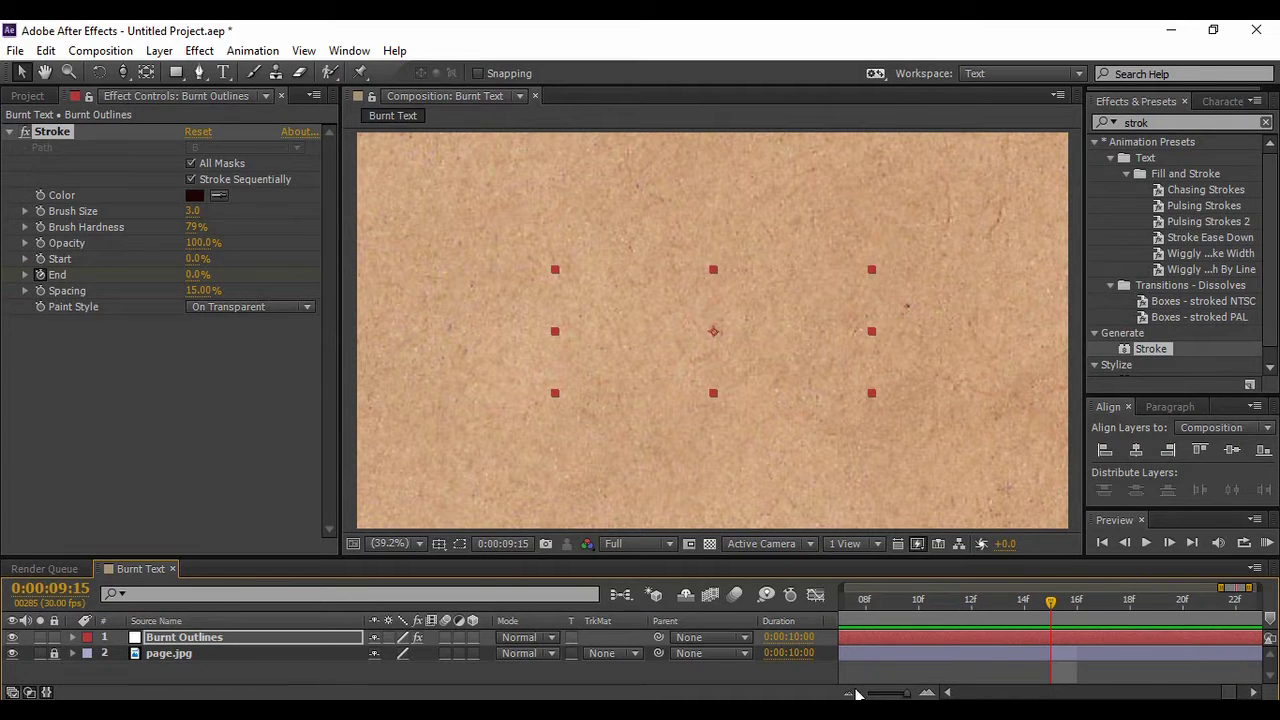
pyautogui.moveTo(909, 694); pyautogui.dragTo(900, 694)
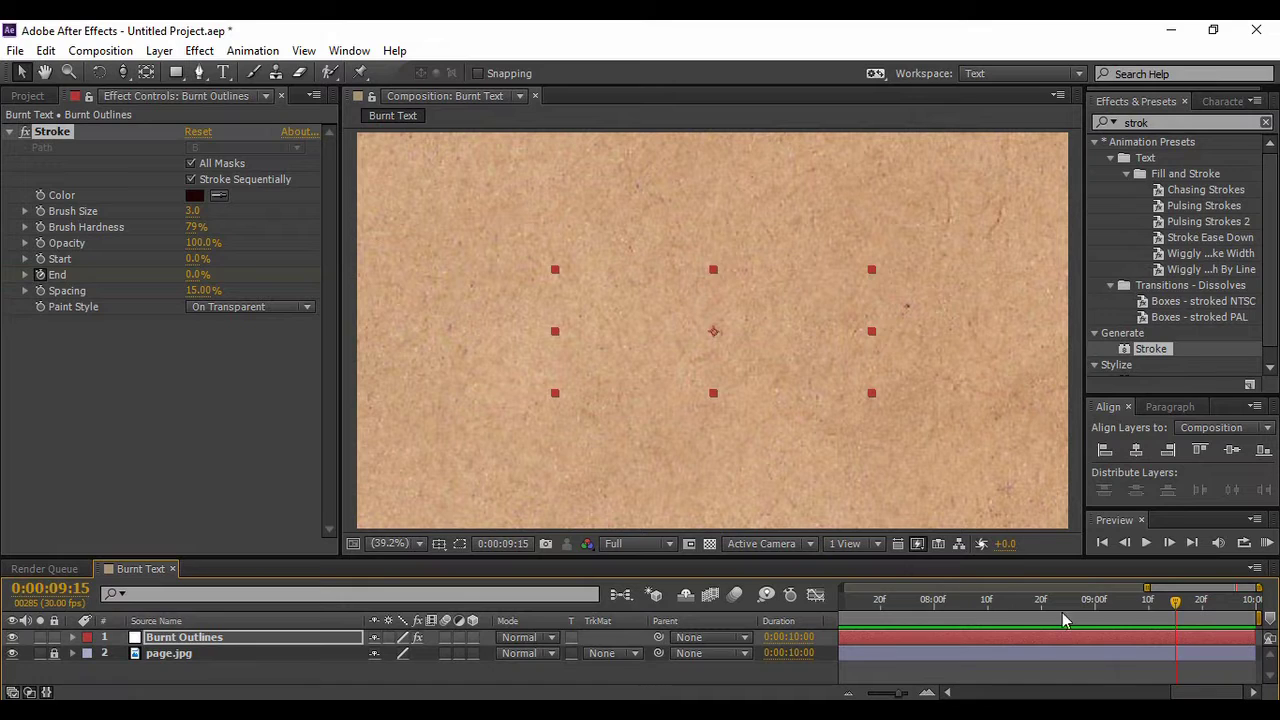
pyautogui.moveTo(1175, 601); pyautogui.dragTo(1202, 601)
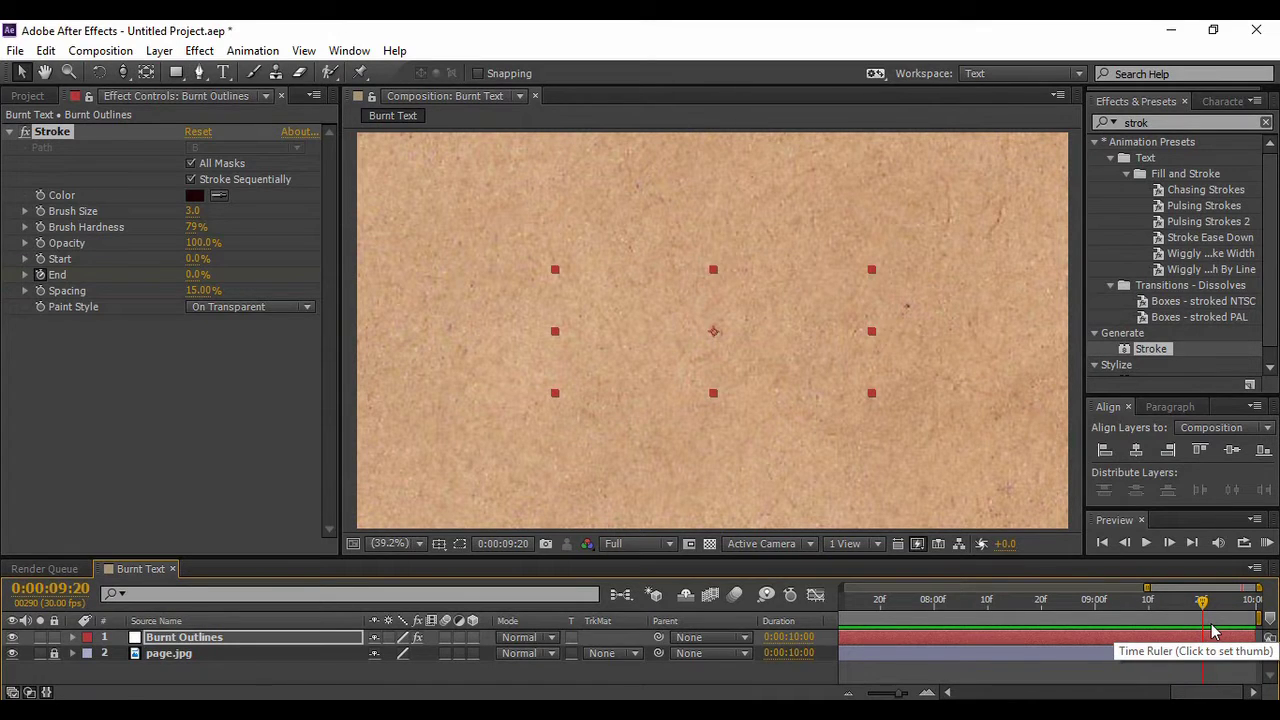
pyautogui.moveTo(210, 285)
pyautogui.mouseDown()
pyautogui.moveTo(191, 280)
pyautogui.moveTo(400, 274)
pyautogui.mouseUp()
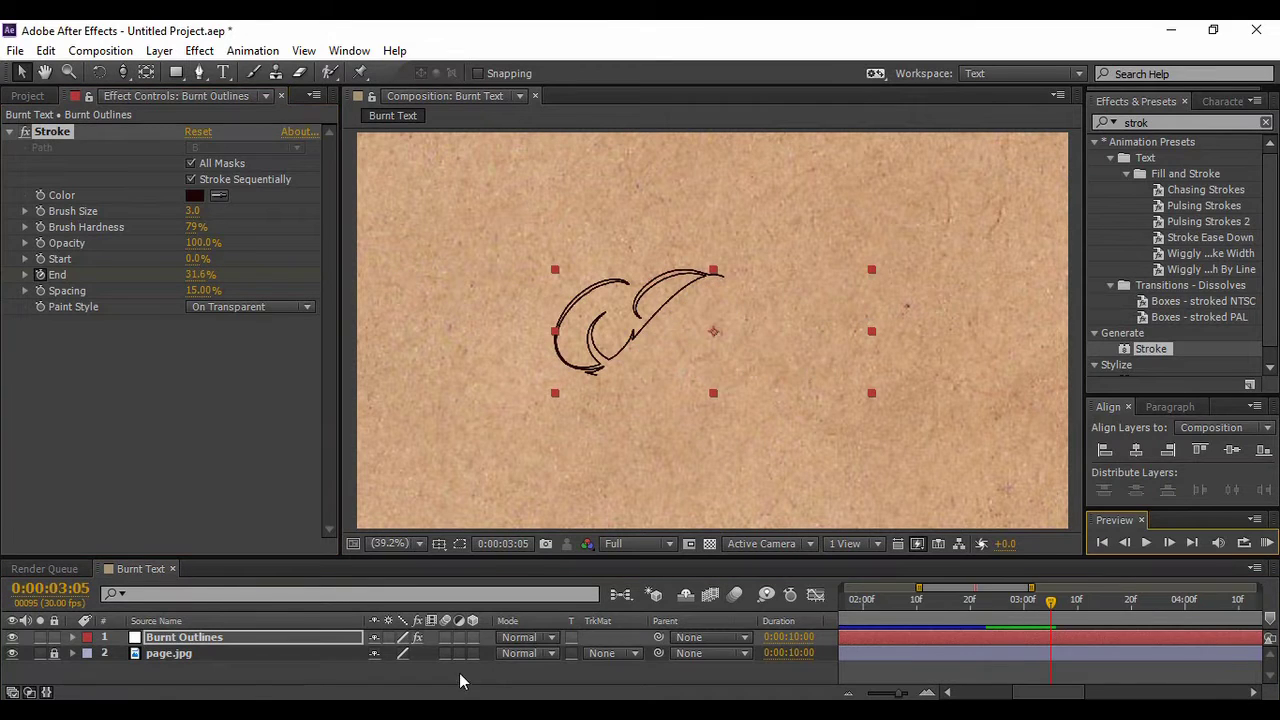
# - Duplicate the Burnt Outlines layer and set the duplicate's Stroke brush size to 9.1
pyautogui.click(456, 674)
pyautogui.click(226, 637)
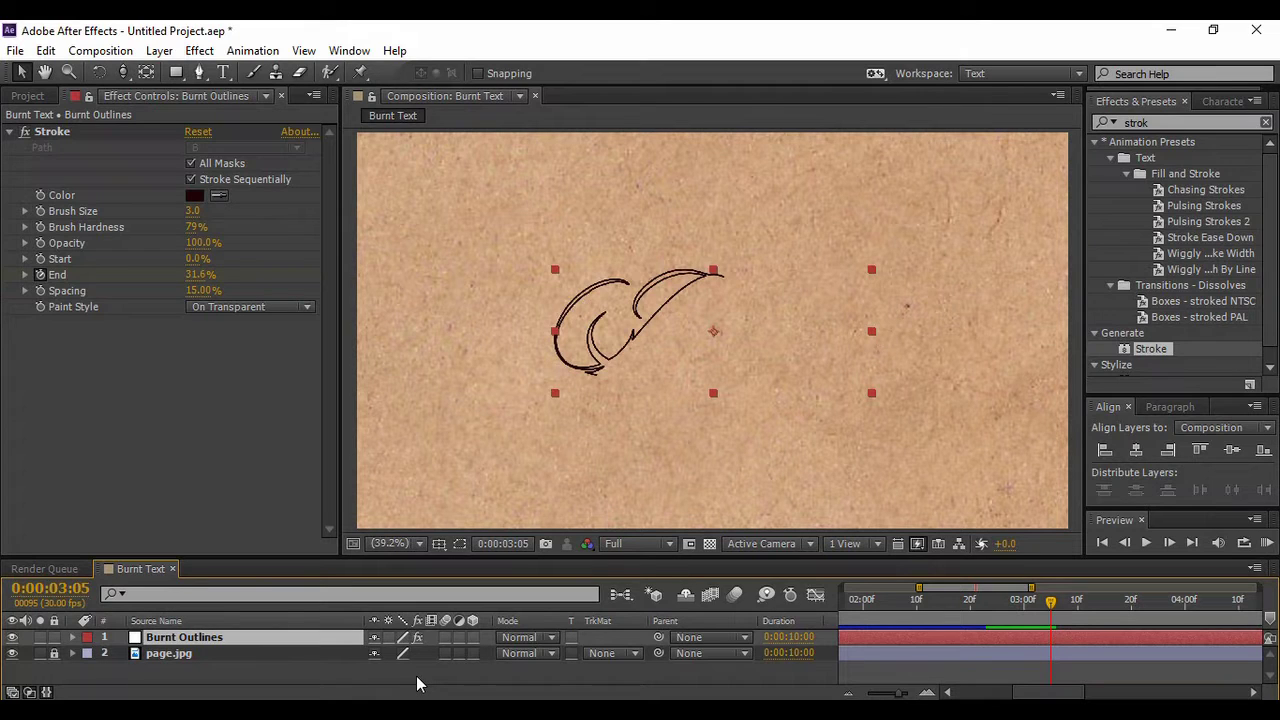
pyautogui.hotkey('ctrl', 'd')
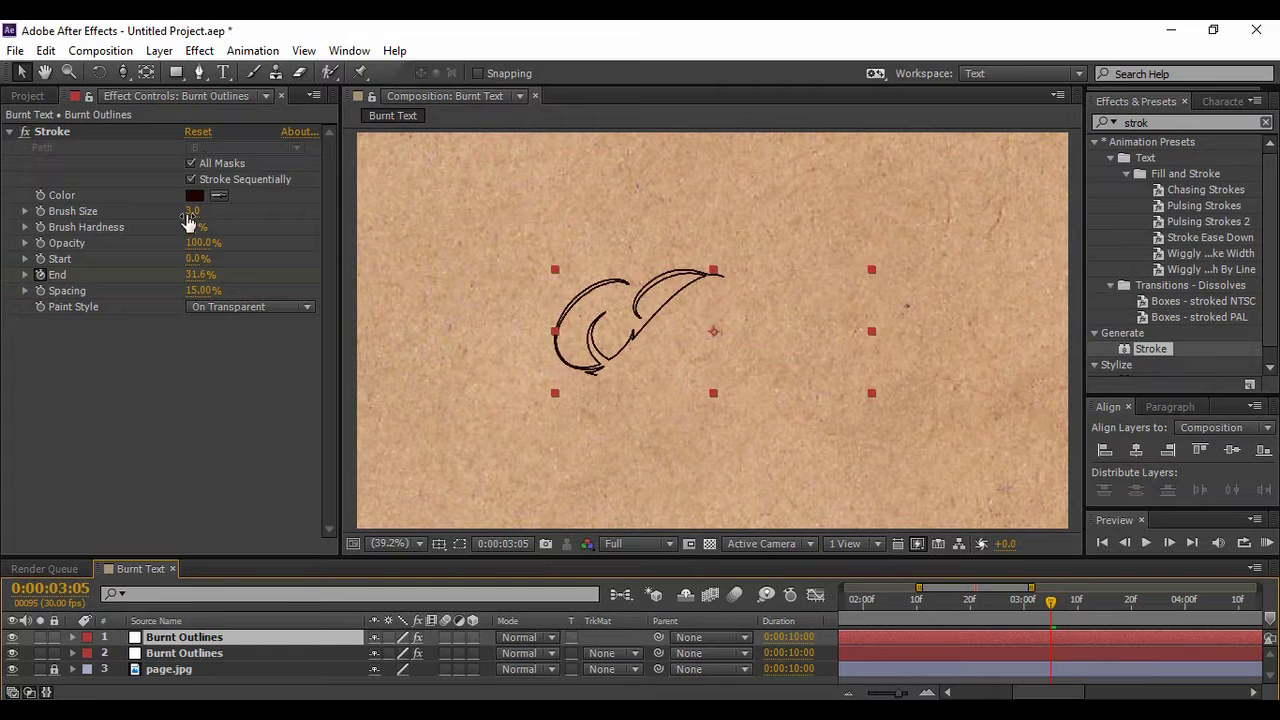
pyautogui.moveTo(188, 218); pyautogui.dragTo(240, 212)
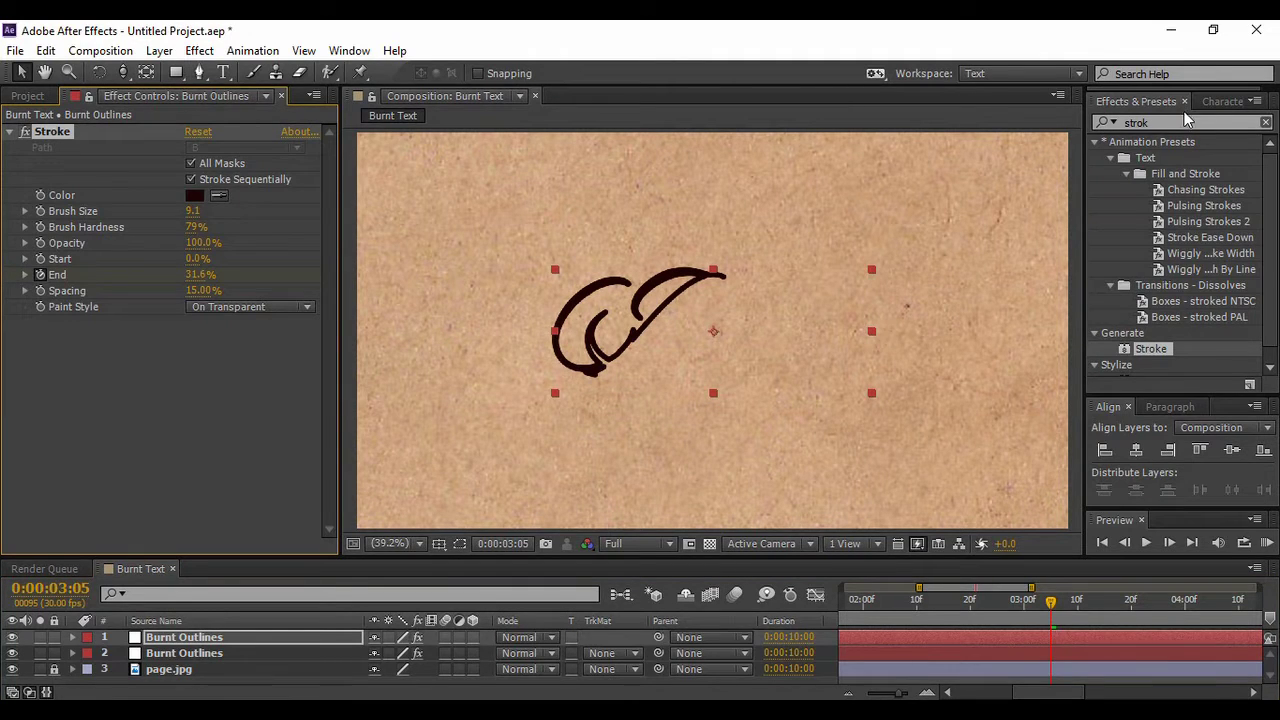
pyautogui.click(1155, 122)
pyautogui.write('fast')
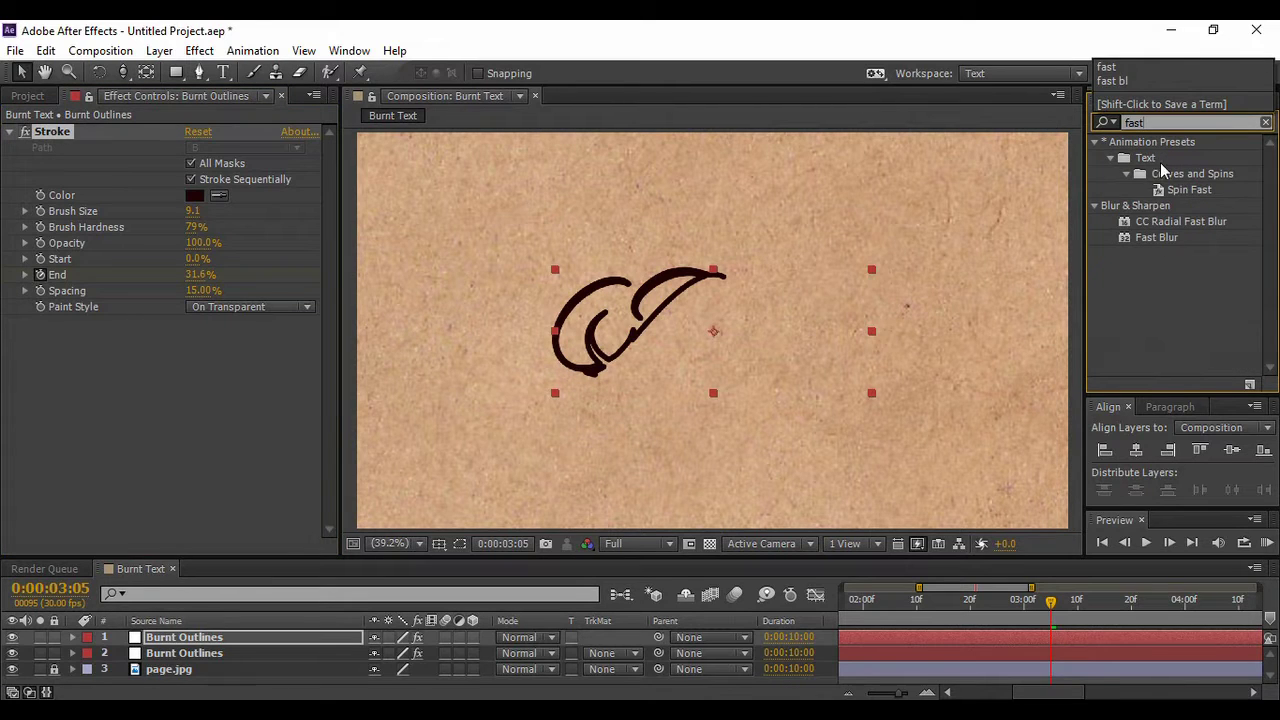
pyautogui.press('BackSpace')
pyautogui.press('BackSpace')
pyautogui.press('BackSpace')
pyautogui.press('BackSpace')
# - Place the duplicate beneath the original with a Stroke brush size of 4.8 and a Glow effect of radius 30.0 and intensity 2.0
pyautogui.write('glow')
pyautogui.moveTo(1148, 204); pyautogui.dragTo(632, 338)
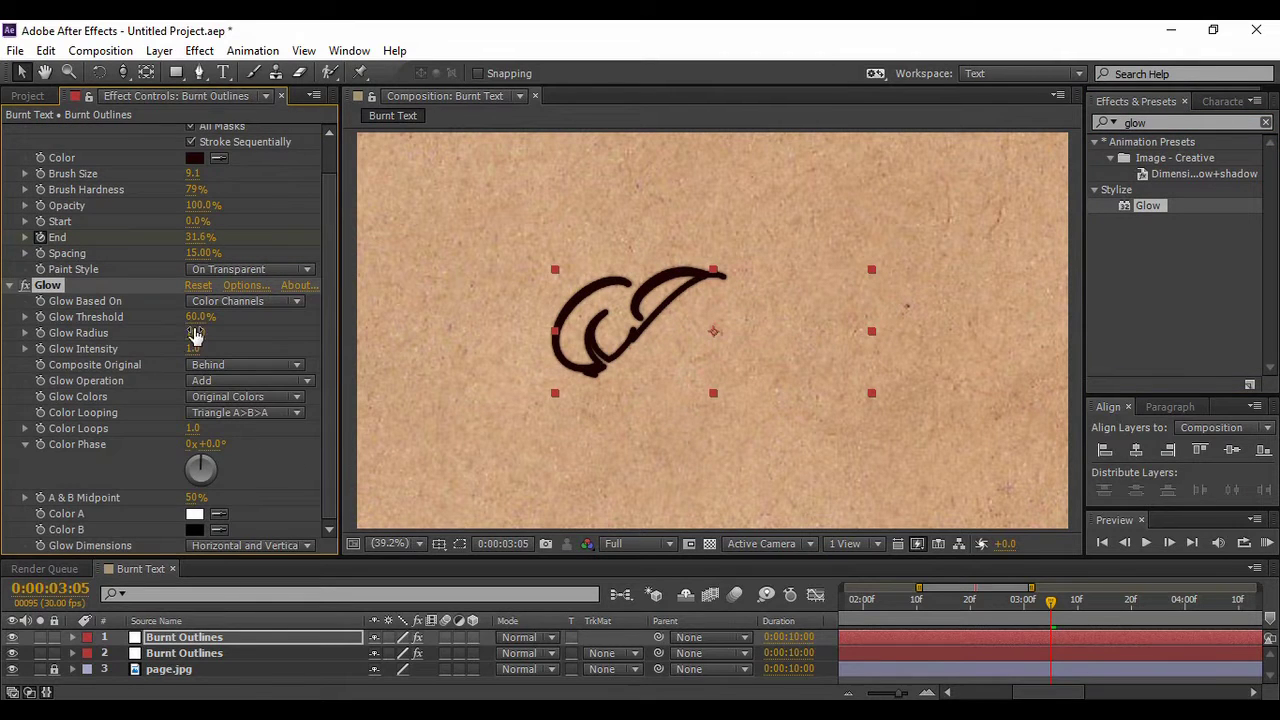
pyautogui.moveTo(196, 335)
pyautogui.mouseDown()
pyautogui.moveTo(240, 332)
pyautogui.moveTo(212, 334)
pyautogui.mouseUp()
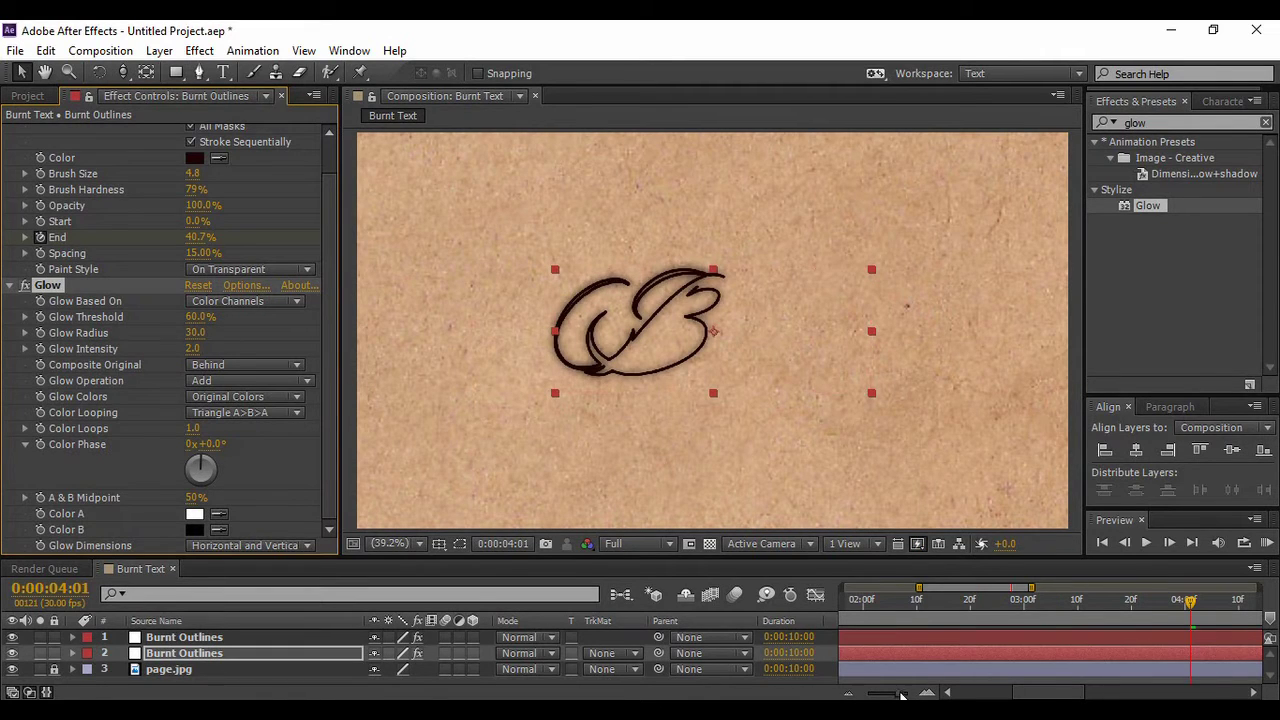
# - Place a duplicate of the top Burnt Outlines layer beneath the glowing one and set its Stroke brush size to 4.0
pyautogui.moveTo(900, 692); pyautogui.dragTo(866, 692)
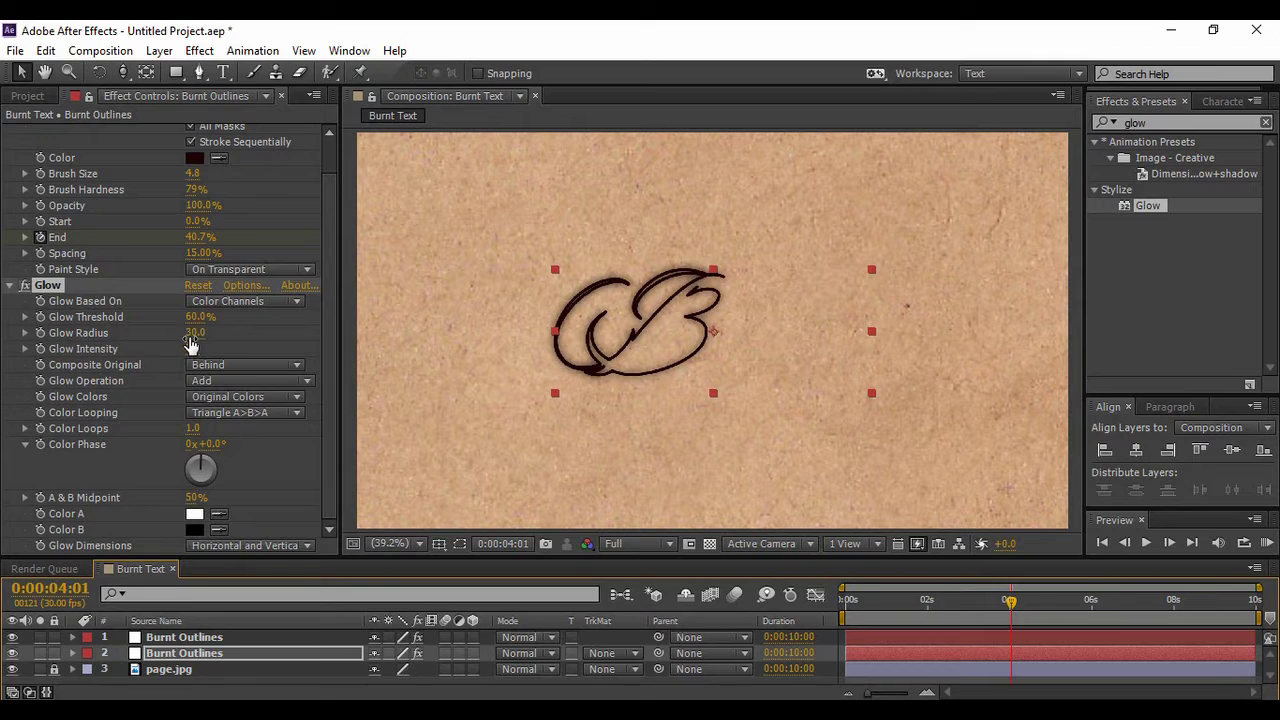
pyautogui.click(222, 656)
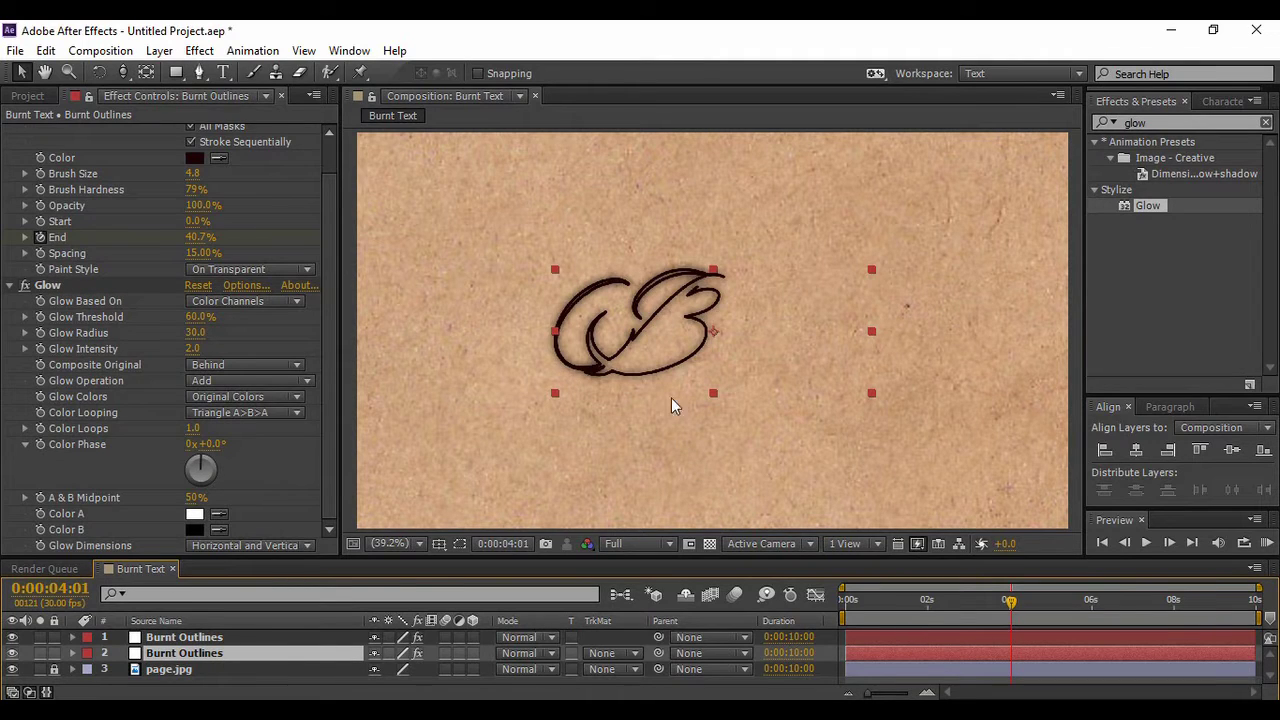
pyautogui.click(252, 636)
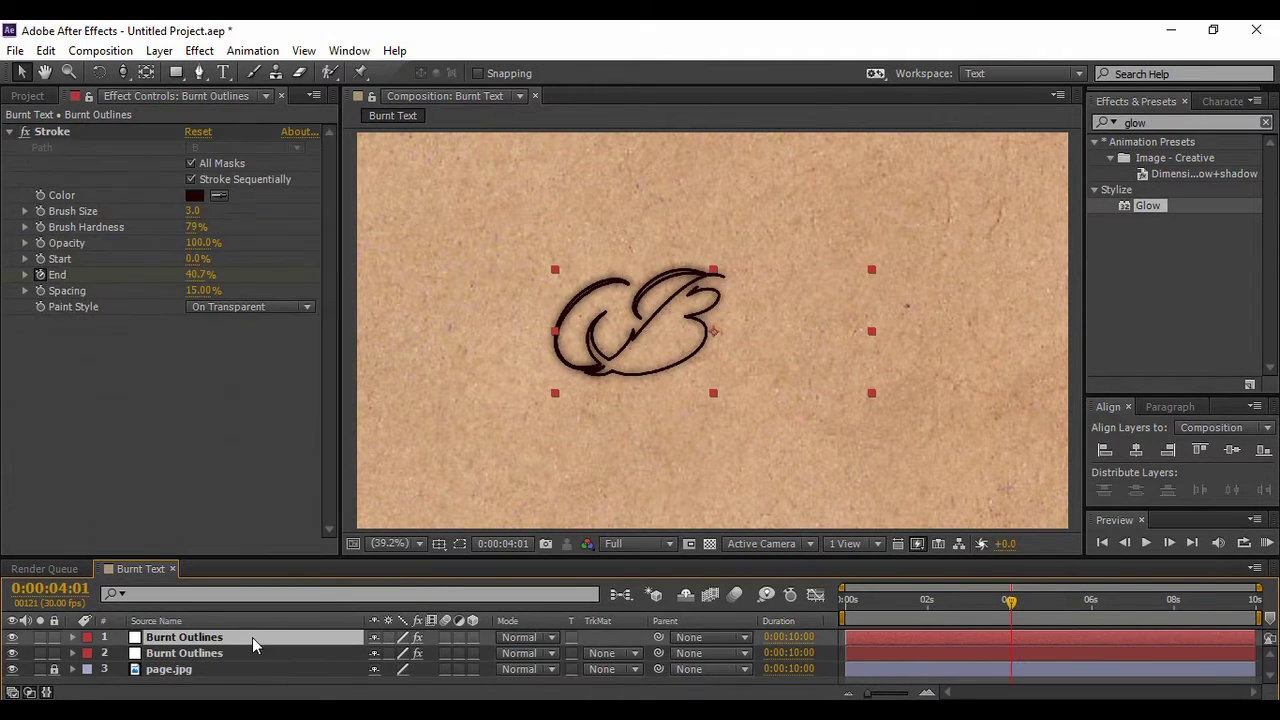
pyautogui.hotkey('ctrl', 'd')
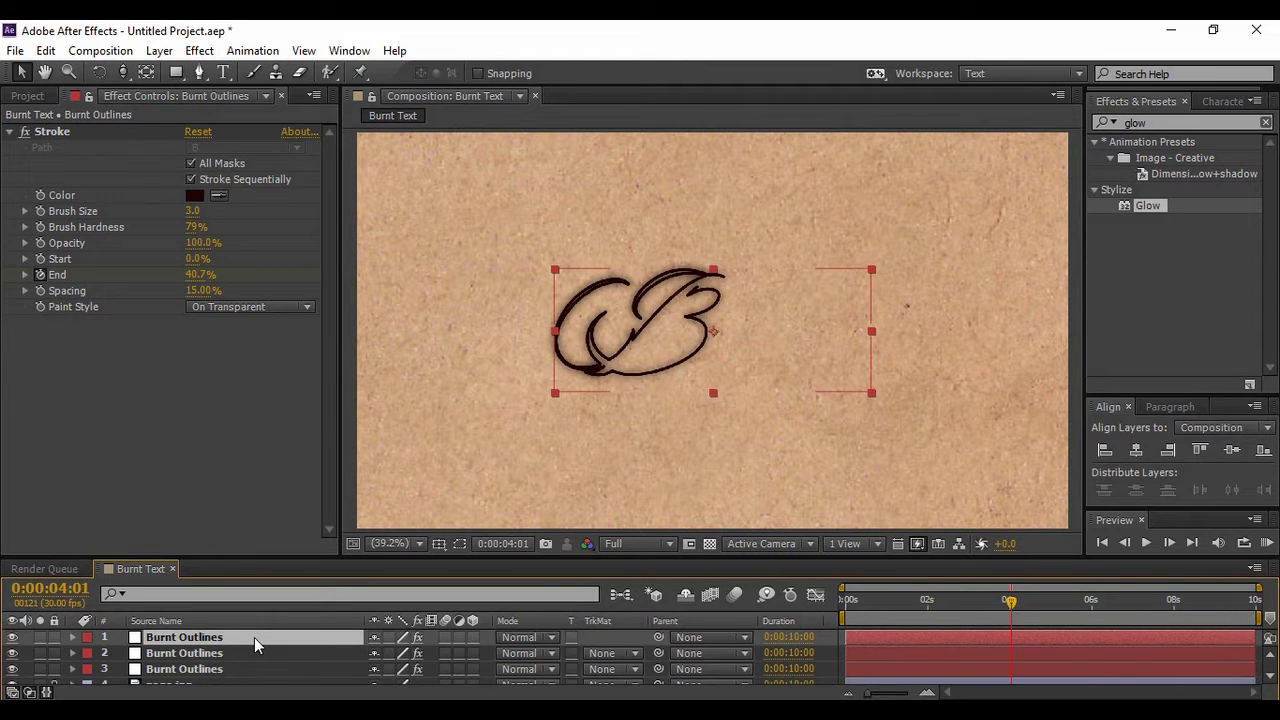
pyautogui.click(245, 669)
pyautogui.scroll(-1, 244, 669)
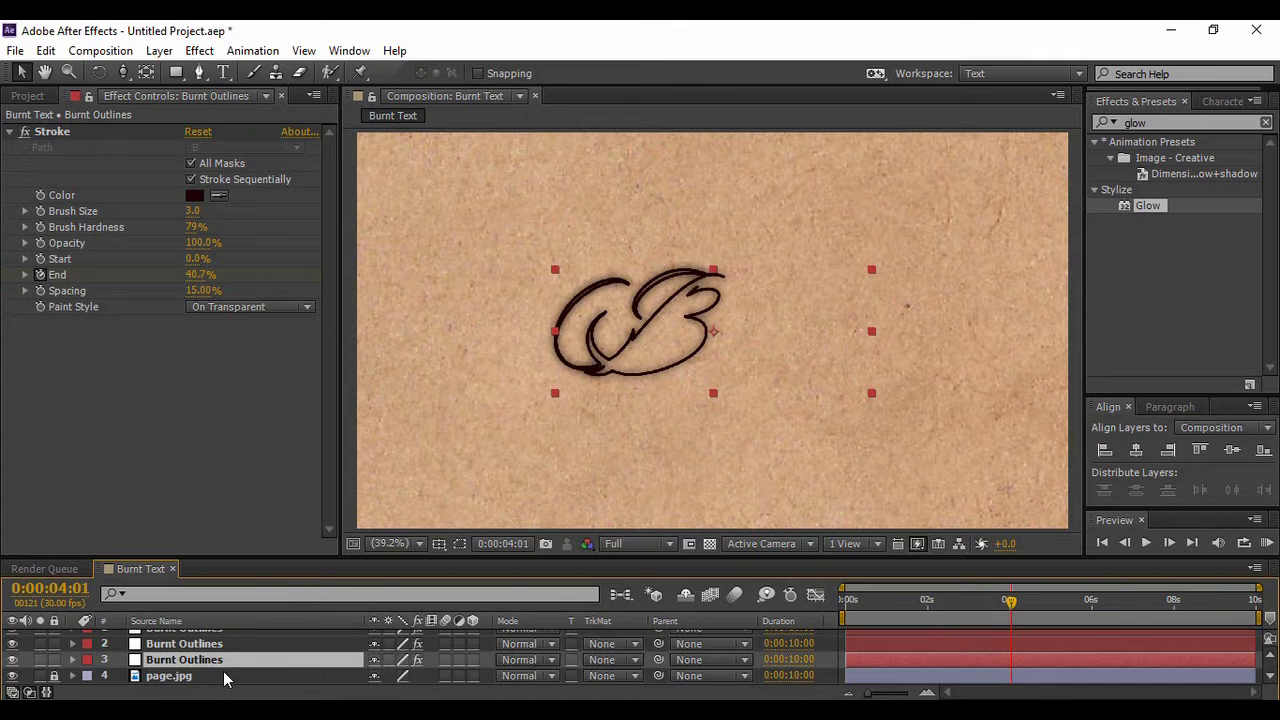
pyautogui.click(193, 212)
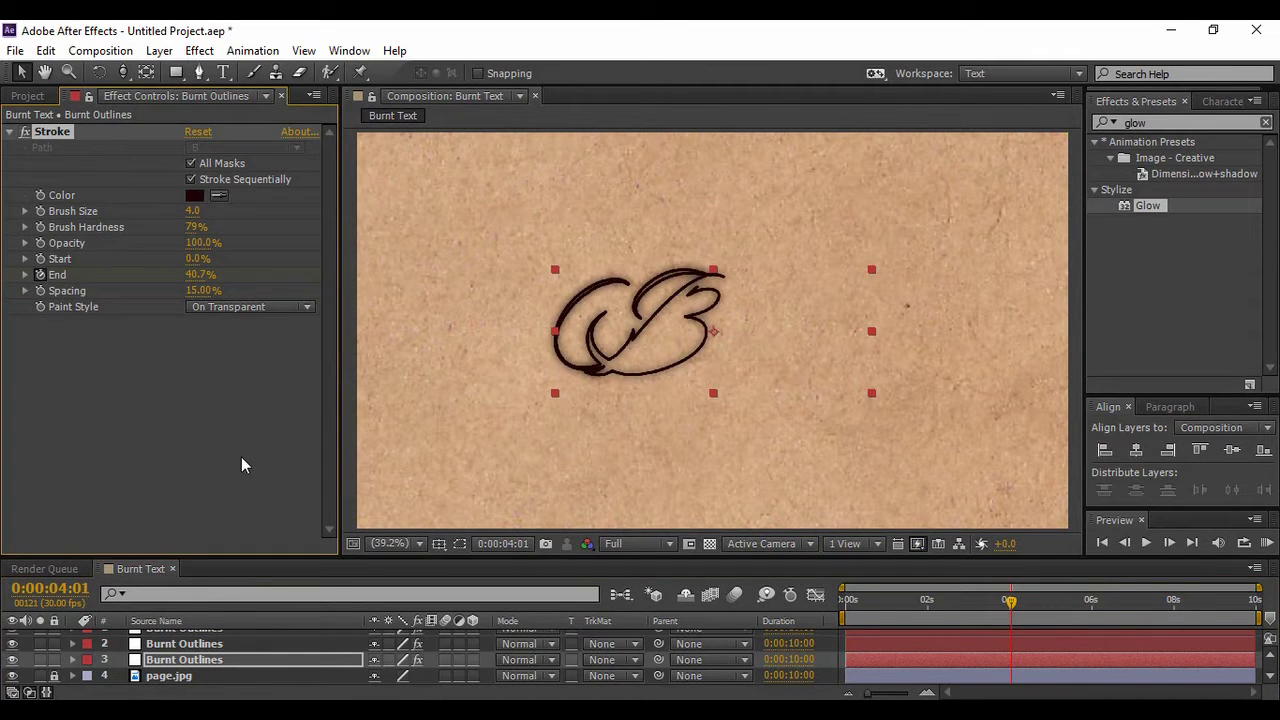
# - Set the composition preview resolution to Auto and return the playhead to the start of the timeline
pyautogui.moveTo(971, 597); pyautogui.dragTo(862, 599)
pyautogui.click(640, 543)
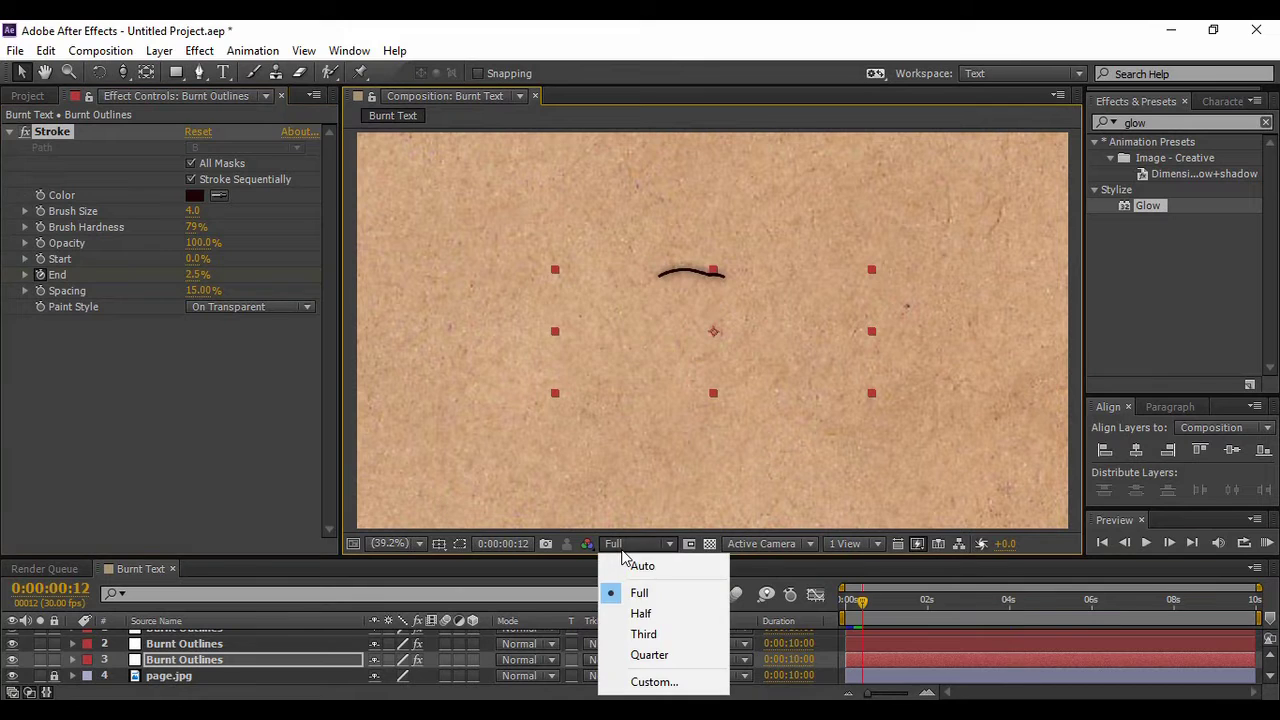
pyautogui.click(640, 566)
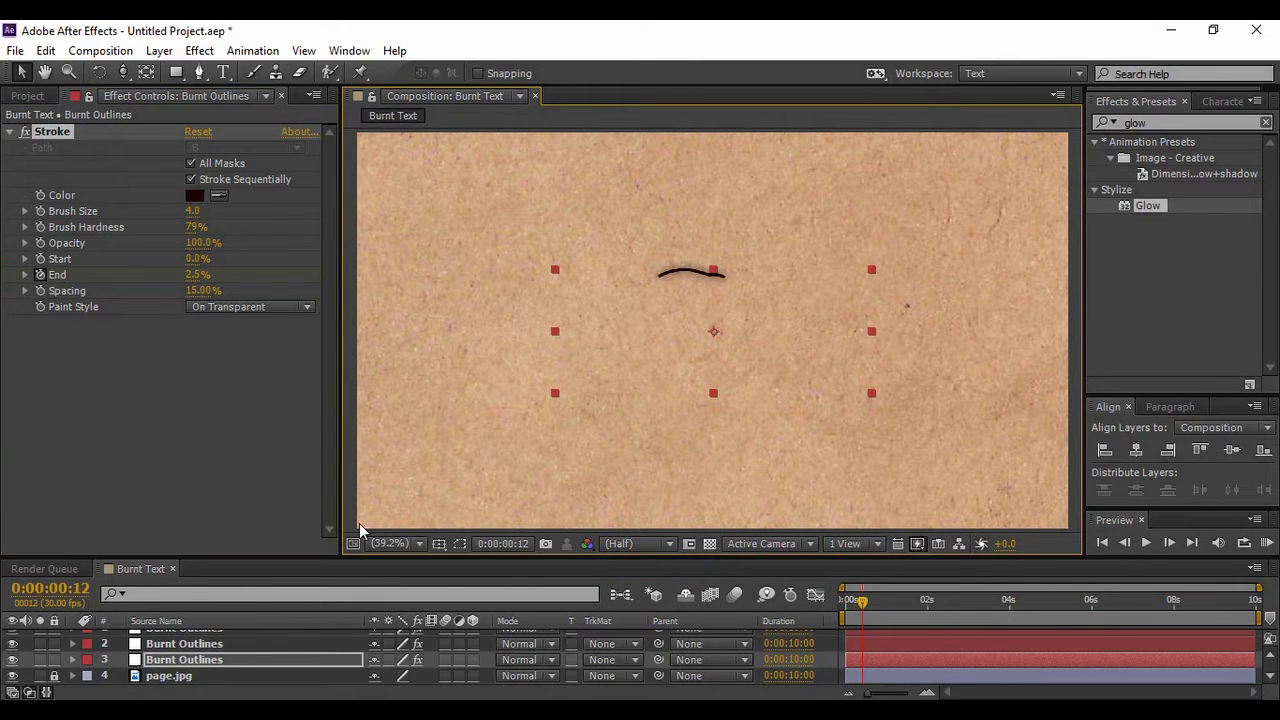
pyautogui.click(203, 656)
pyautogui.click(201, 647)
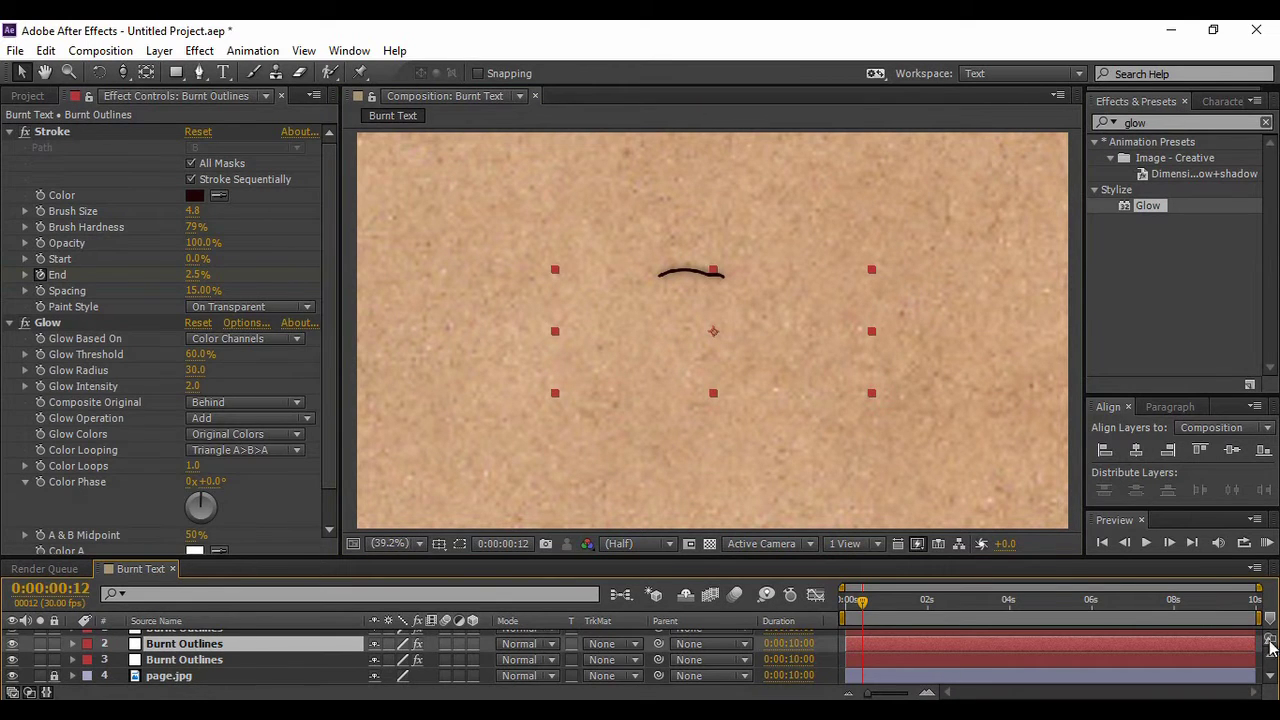
pyautogui.scroll(2, 1270, 660)
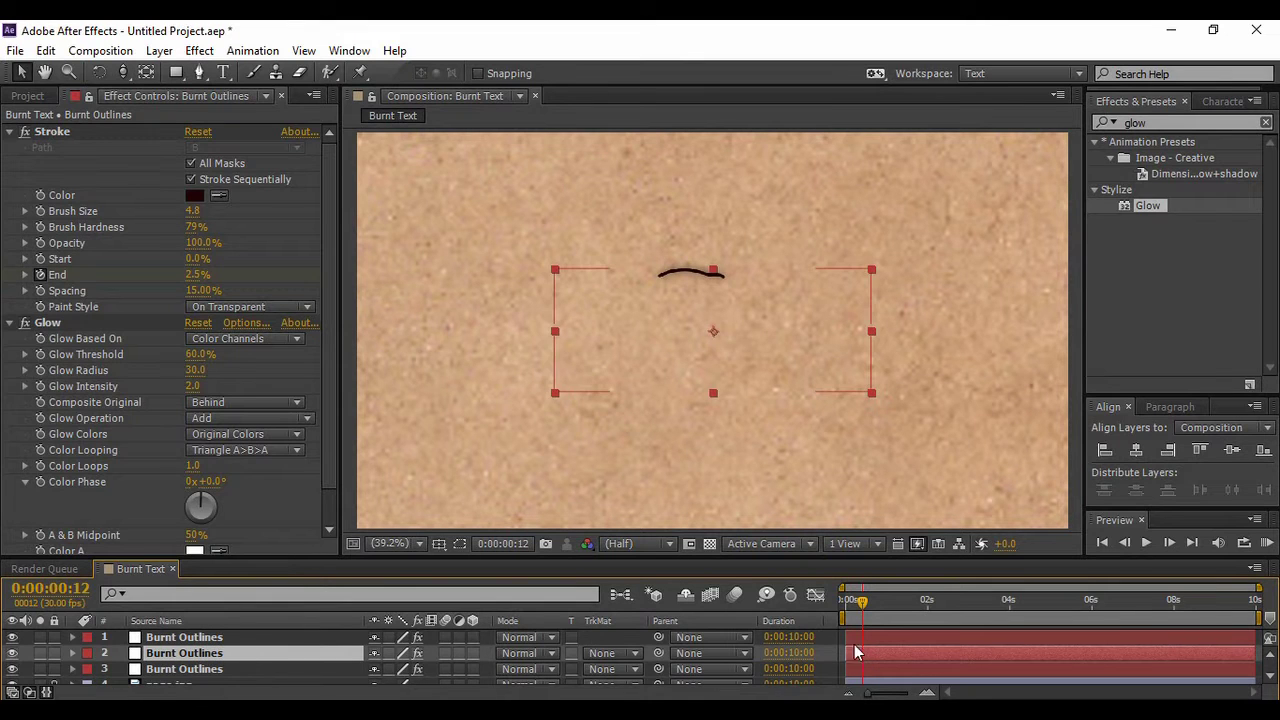
pyautogui.moveTo(868, 618); pyautogui.dragTo(846, 617)
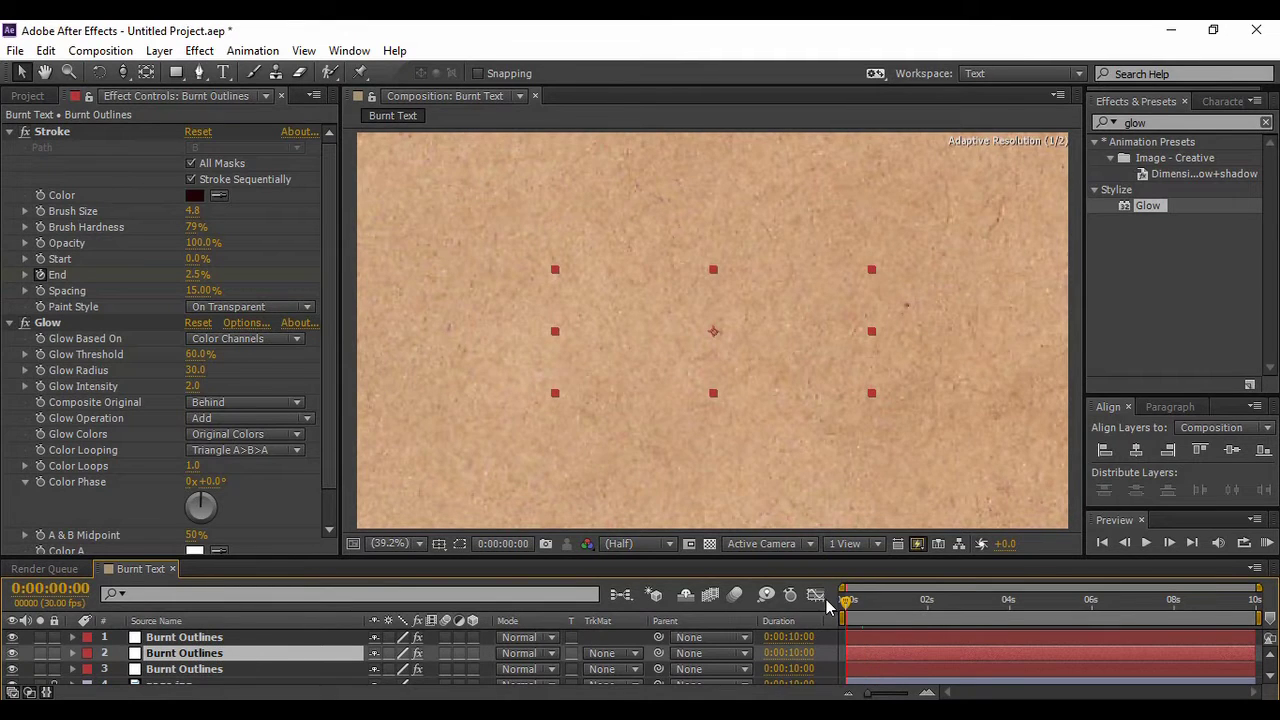
# - Duplicate the top Burnt Outlines layer and keyframe the copy's Stroke Start at 0% at 0:00:00:10
pyautogui.click(172, 645)
pyautogui.hotkey('ctrl', 'd')
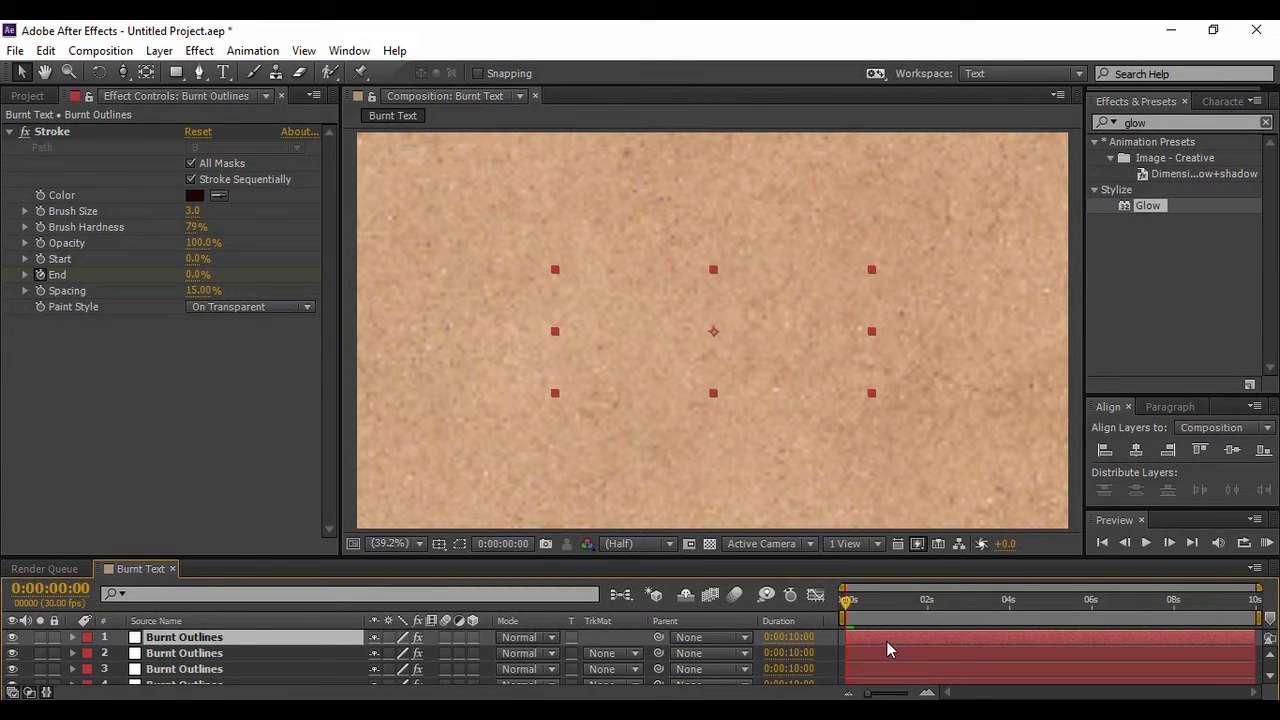
pyautogui.press('u')
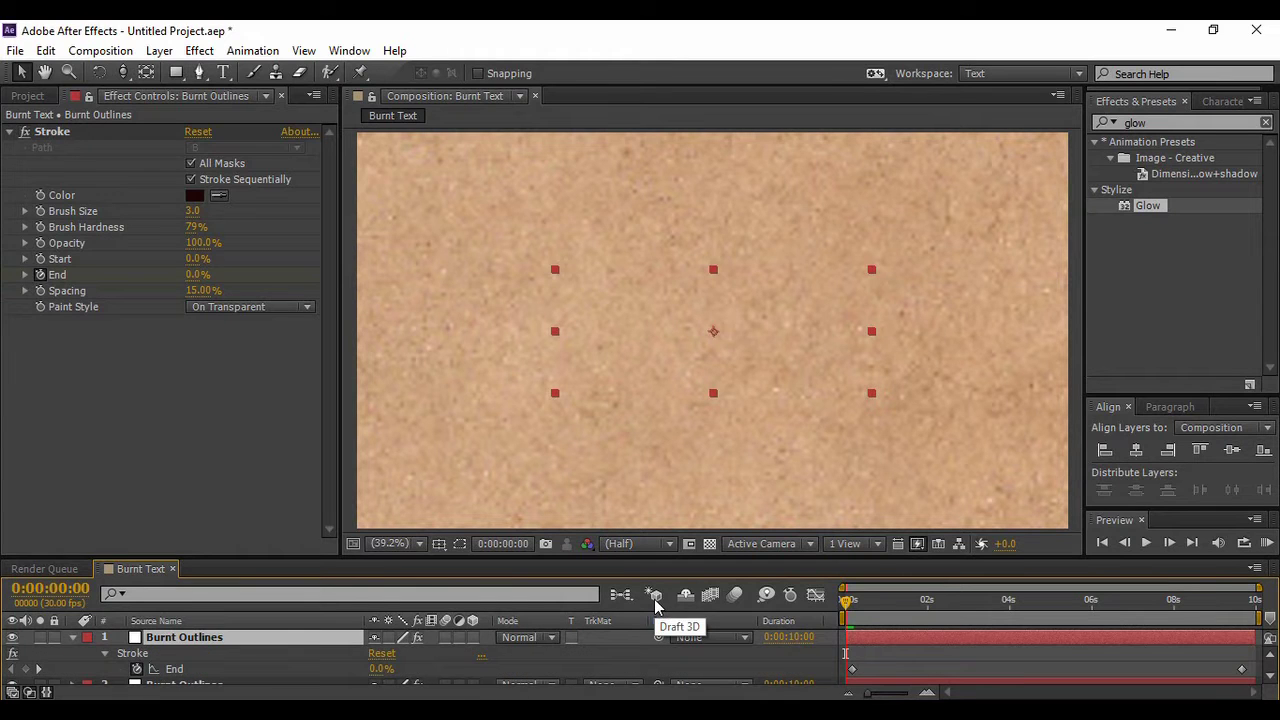
pyautogui.moveTo(846, 600); pyautogui.dragTo(866, 606)
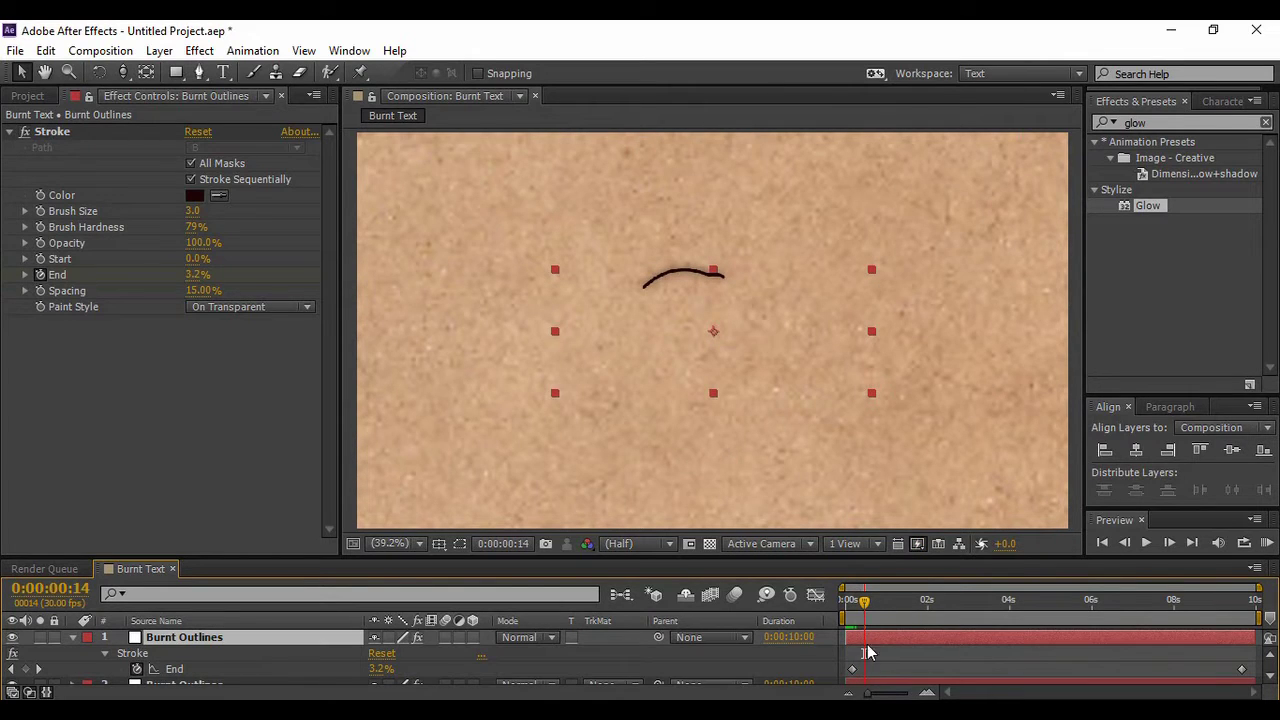
pyautogui.moveTo(872, 605); pyautogui.dragTo(860, 604)
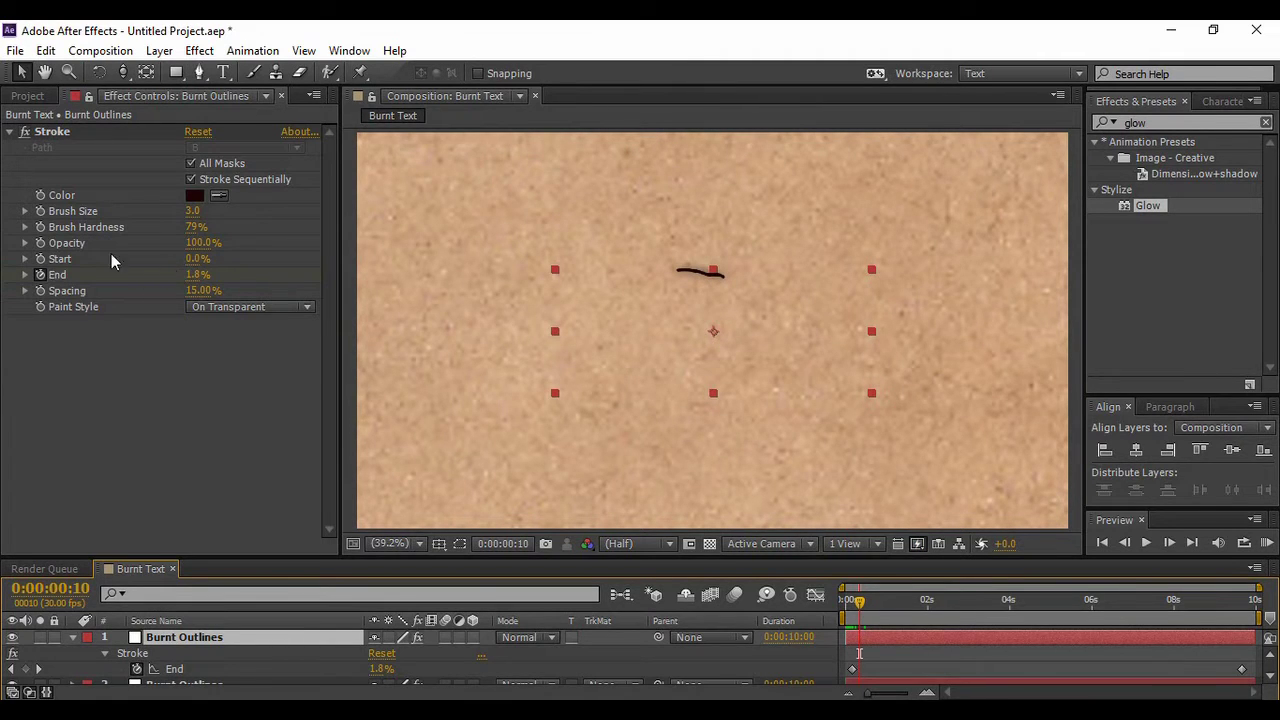
pyautogui.click(41, 259)
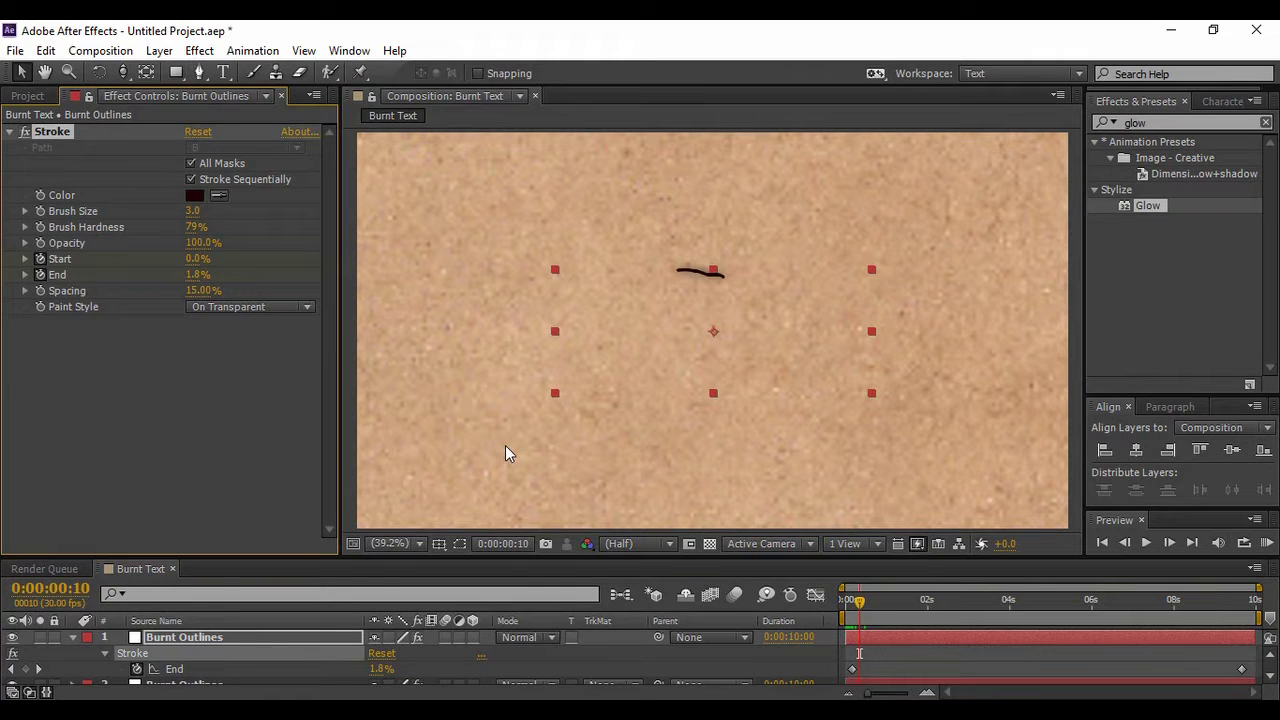
# - Set the top layer's Stroke Start to 100% at 0:00:09:27, just after its last End keyframe
pyautogui.moveTo(859, 601); pyautogui.dragTo(1242, 632)
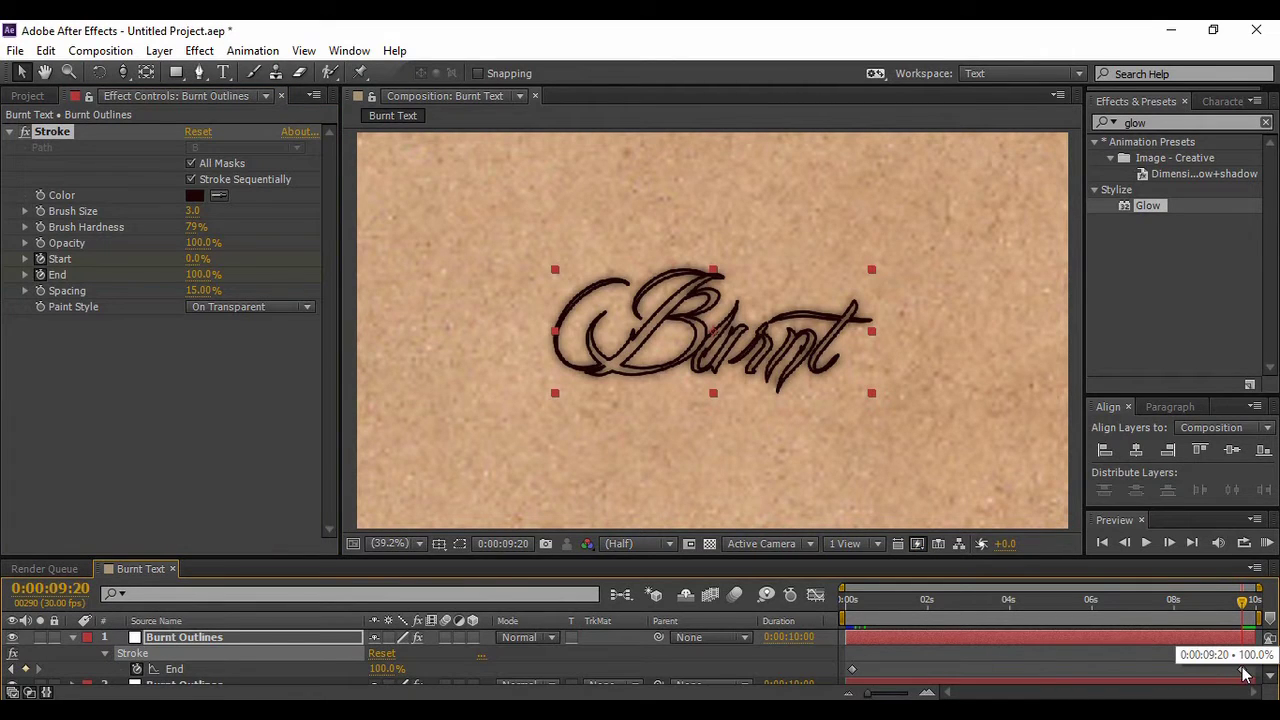
pyautogui.click(1246, 604)
pyautogui.moveTo(1246, 604); pyautogui.dragTo(1252, 604)
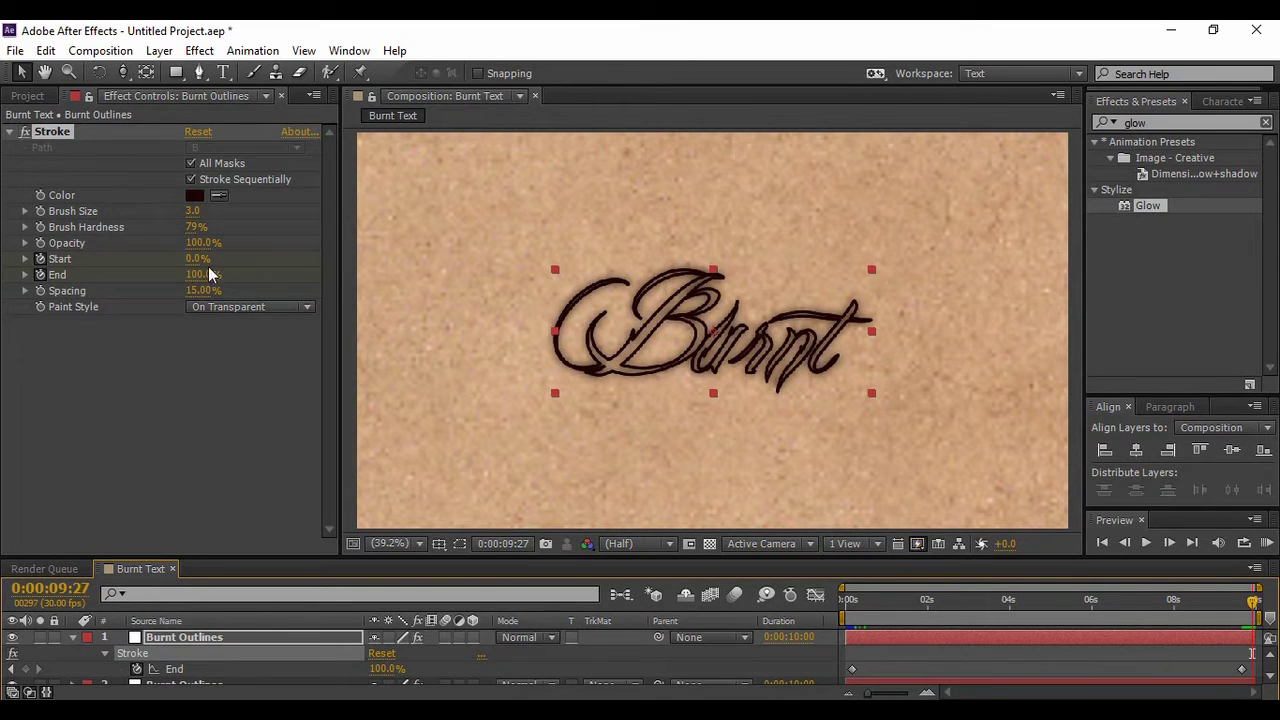
pyautogui.moveTo(195, 262); pyautogui.dragTo(360, 258)
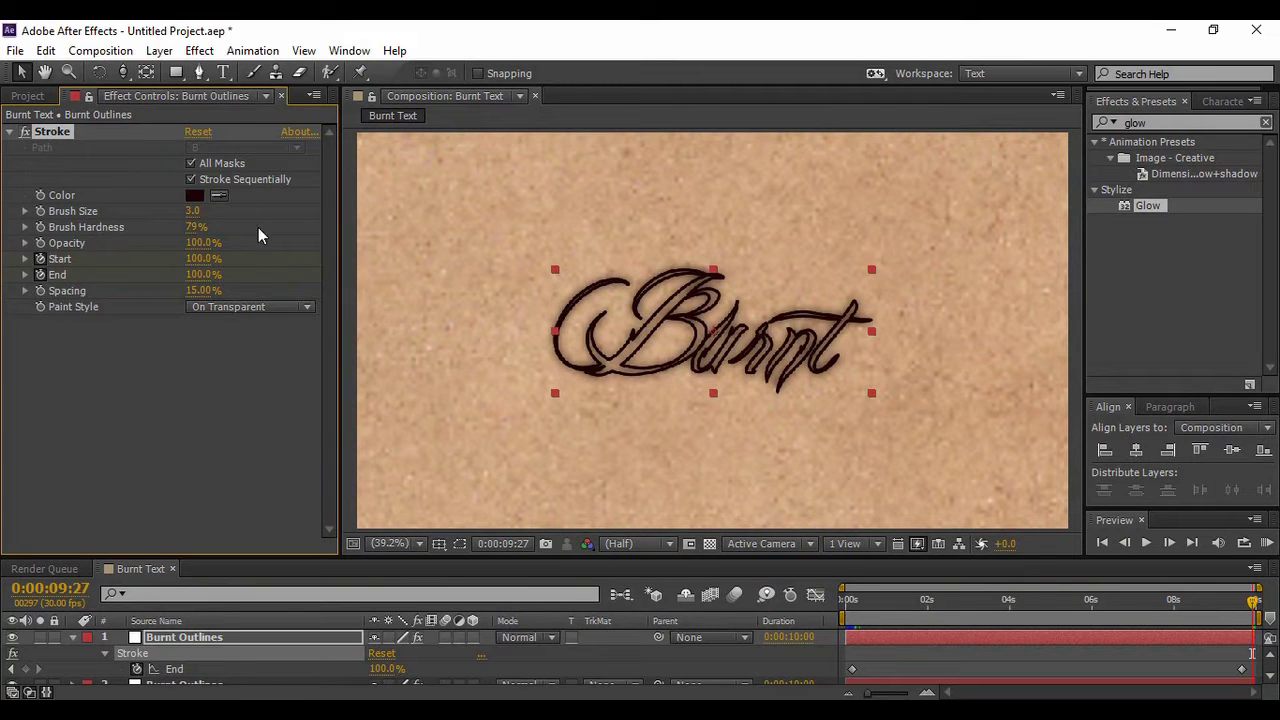
# - Change the top layer's Stroke color to bright orange, F55600
pyautogui.click(194, 195)
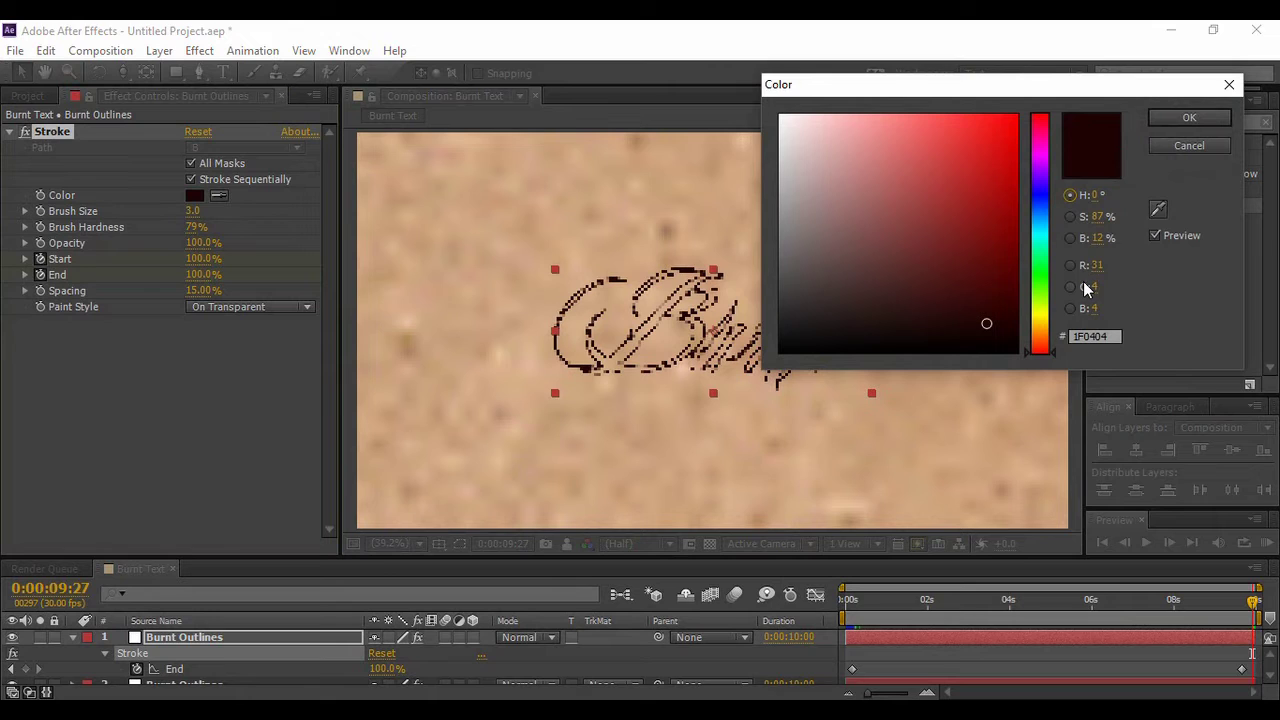
pyautogui.moveTo(1046, 342)
pyautogui.mouseDown()
pyautogui.moveTo(1046, 318)
pyautogui.moveTo(1046, 339)
pyautogui.mouseUp()
pyautogui.moveTo(919, 120)
pyautogui.mouseDown()
pyautogui.moveTo(1000, 126)
pyautogui.moveTo(997, 149)
pyautogui.moveTo(1016, 123)
pyautogui.mouseUp()
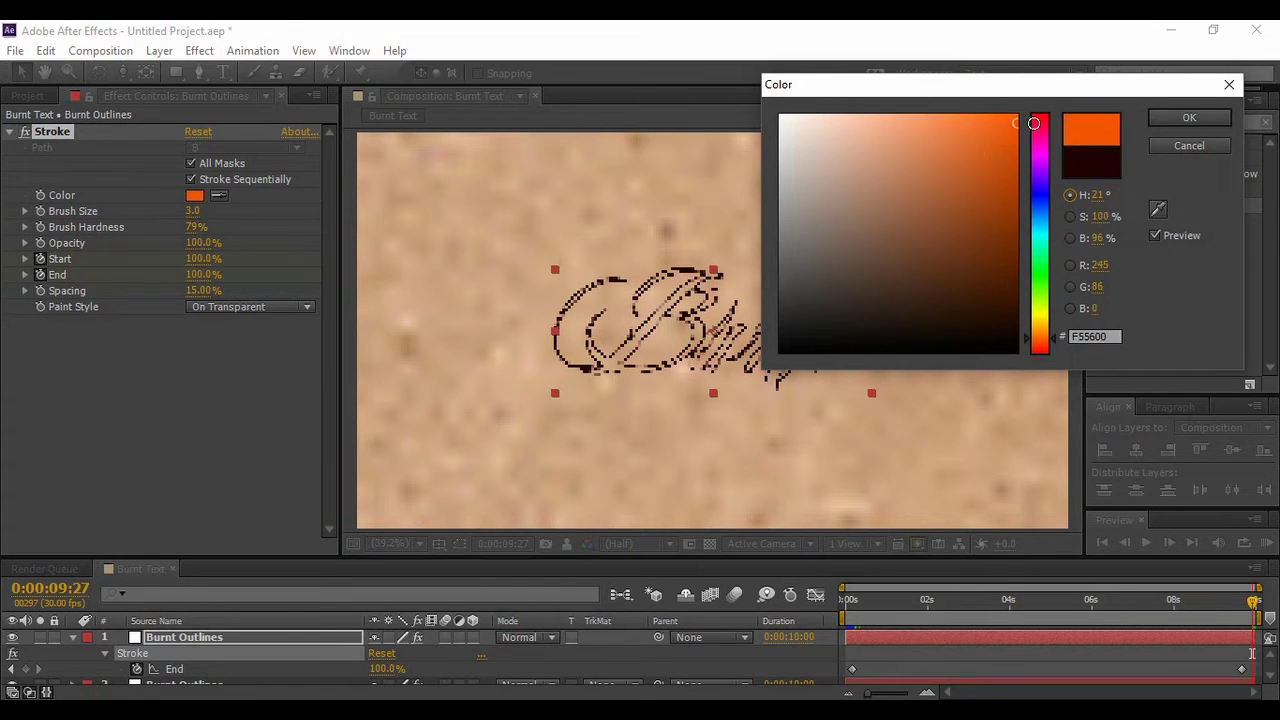
pyautogui.click(1186, 119)
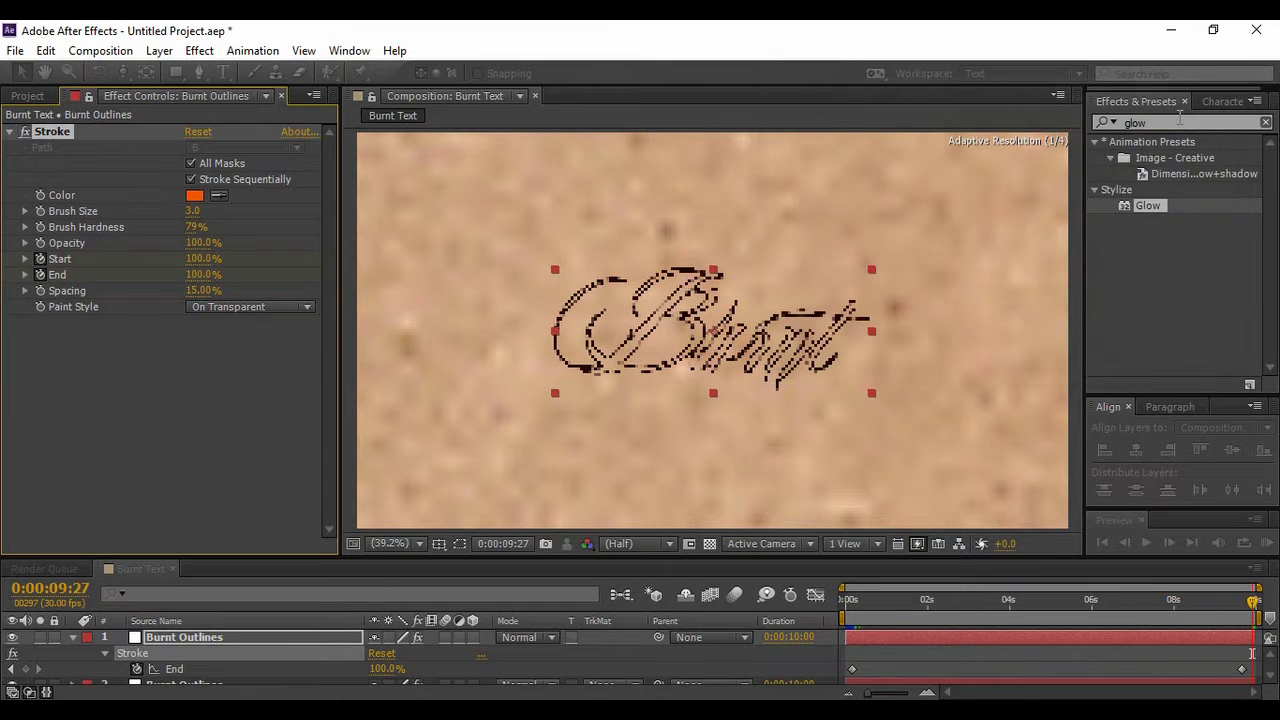
# - Preview the opening of the burning stroke animation from the start of the timeline
pyautogui.click(1101, 542)
pyautogui.click(1146, 542)
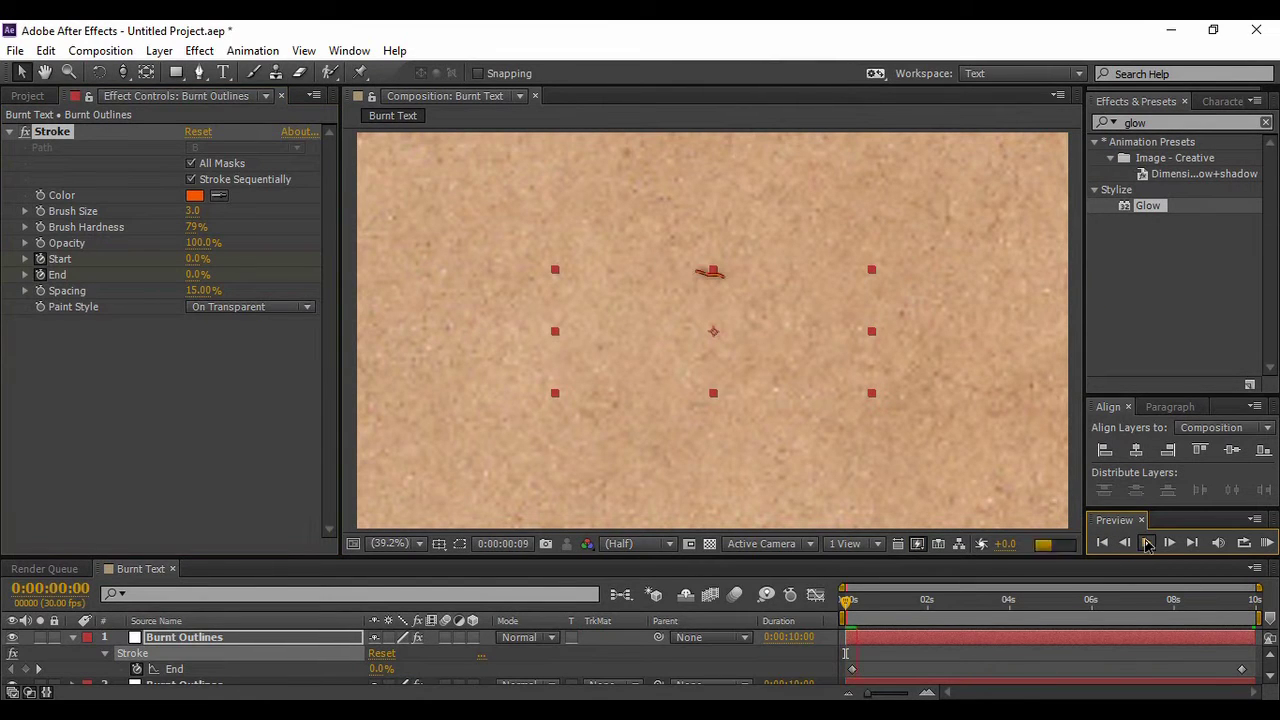
pyautogui.click(1146, 542)
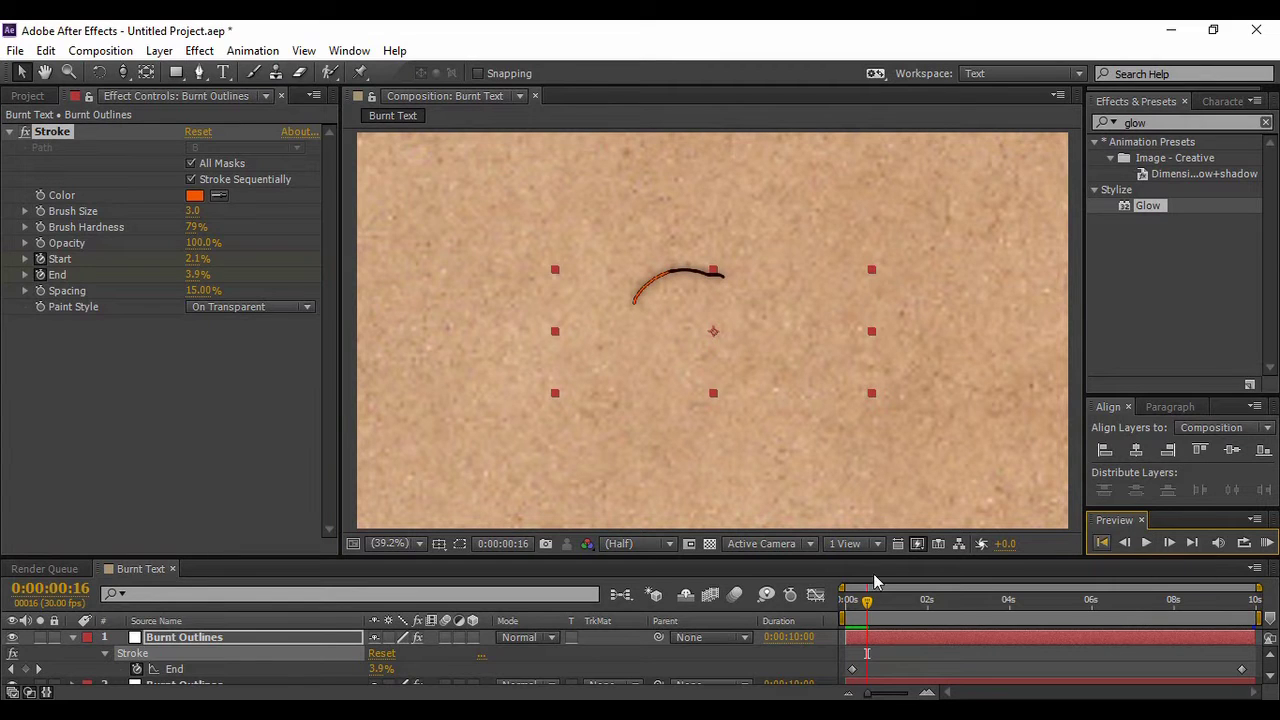
# - Set the top Burnt Outlines layer's Stroke Brush Size to 6.0 and preview the thicker orange edge
pyautogui.click(72, 637)
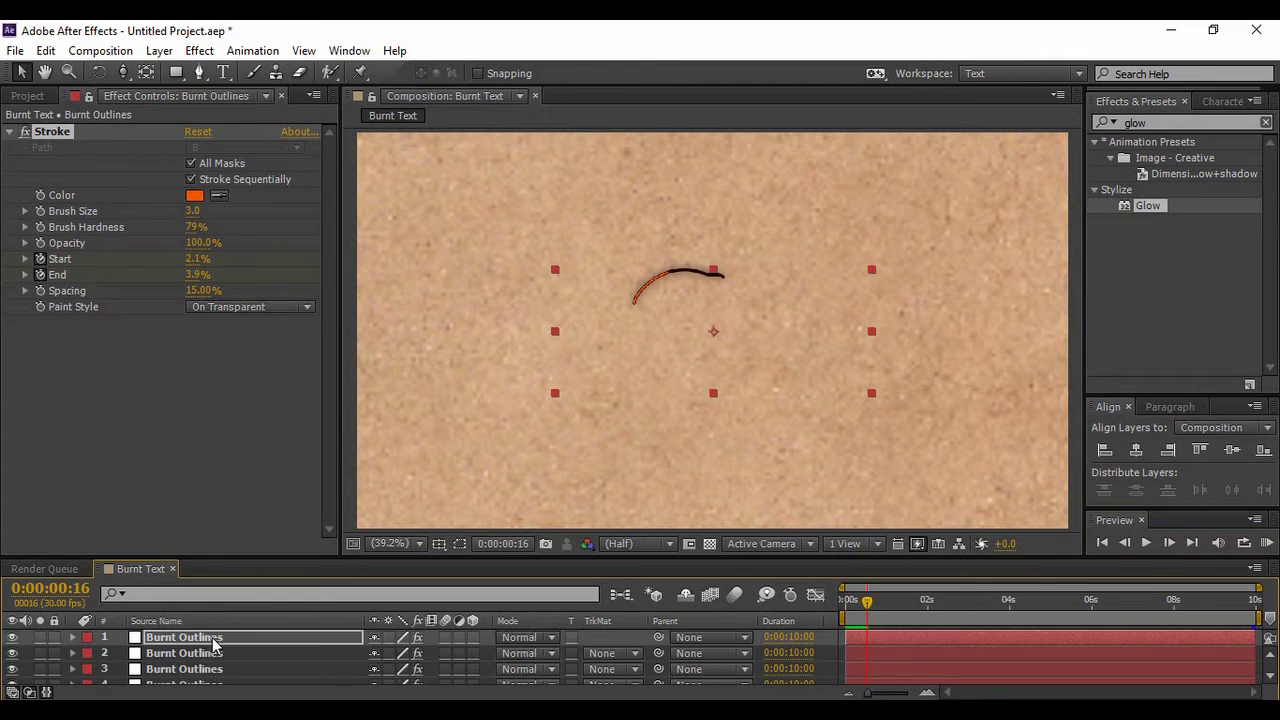
pyautogui.click(213, 640)
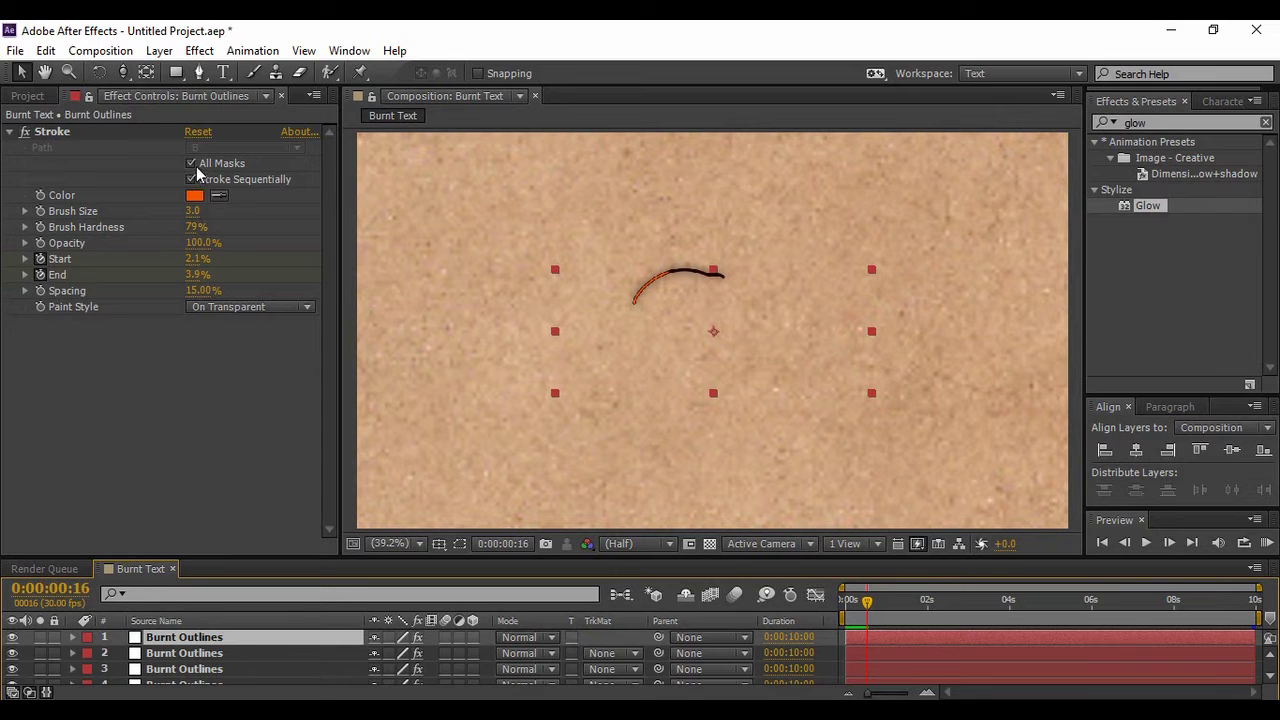
pyautogui.moveTo(191, 219); pyautogui.dragTo(201, 211)
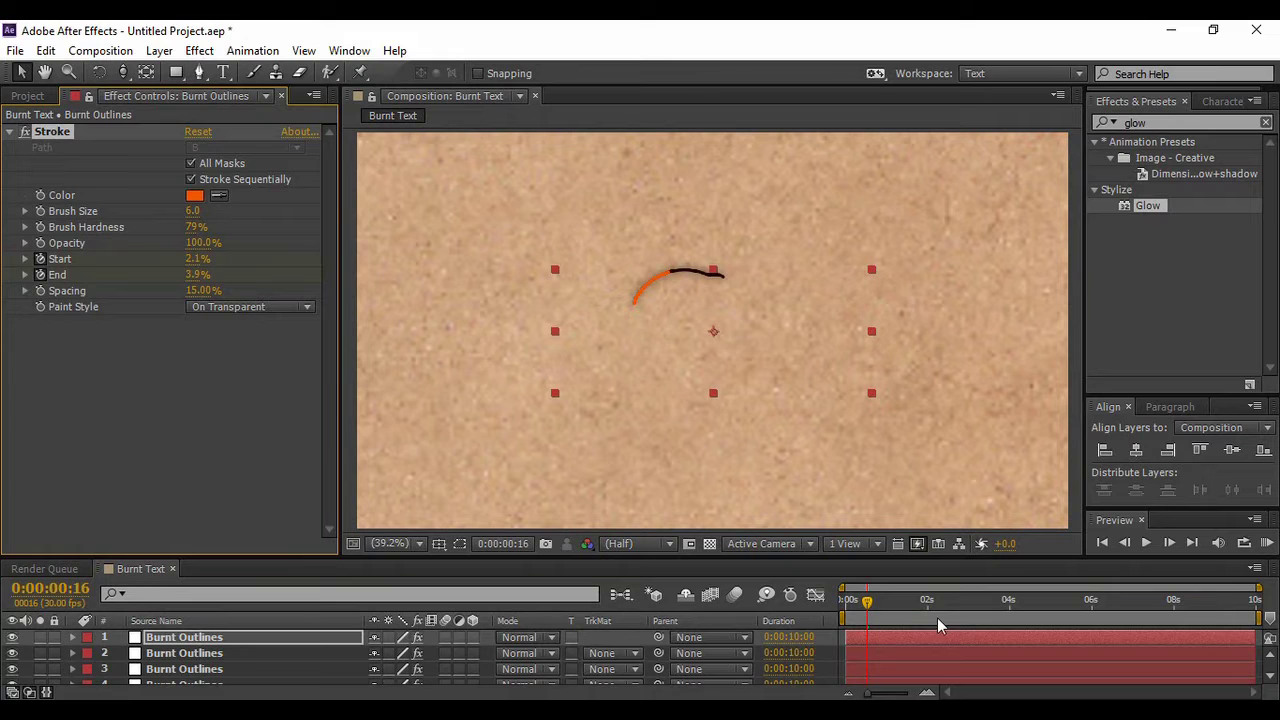
pyautogui.click(1148, 543)
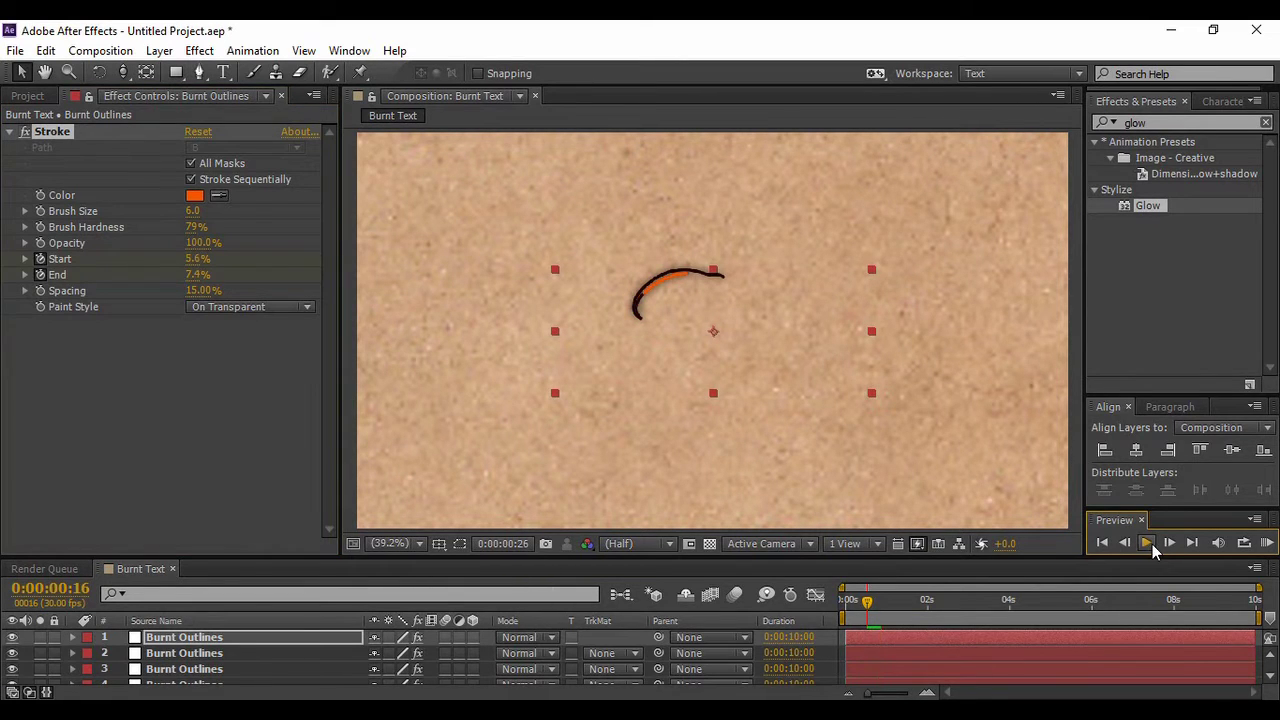
# - Move both Stroke Start keyframes on the top layer slightly earlier and check the orange segment at 0:00:01:19
pyautogui.click(287, 642)
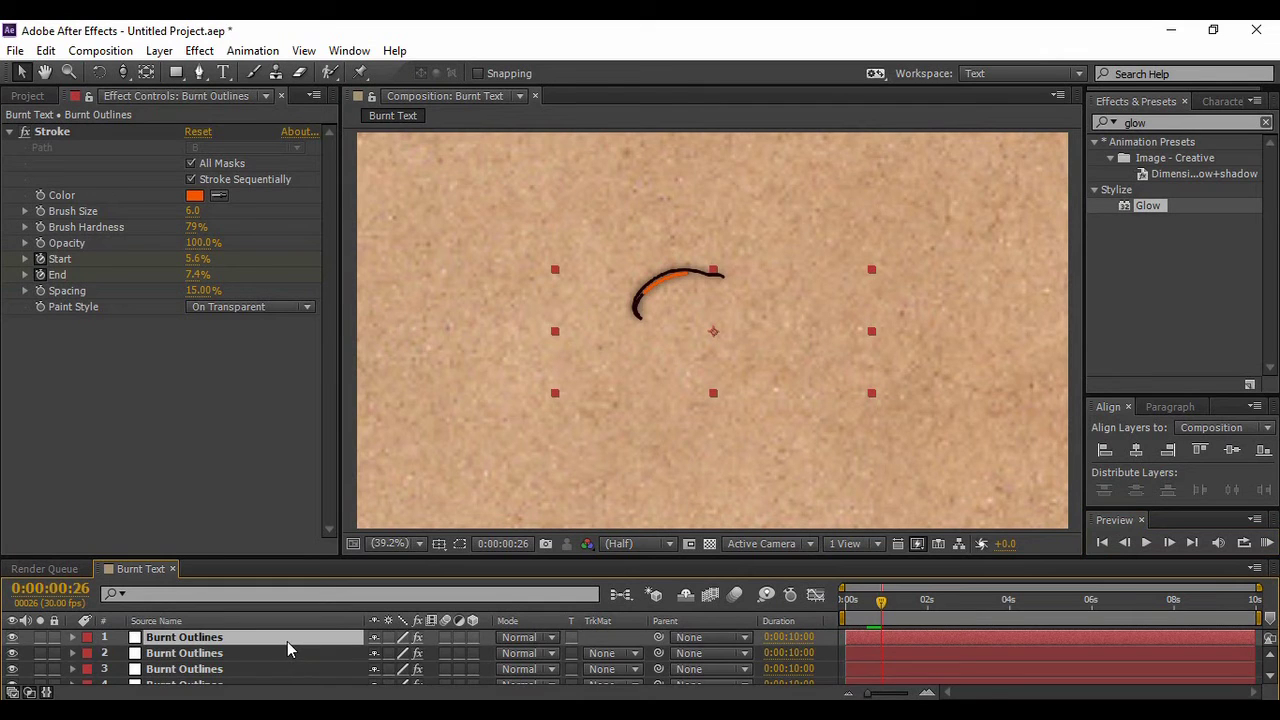
pyautogui.press('u')
pyautogui.moveTo(859, 669); pyautogui.dragTo(857, 669)
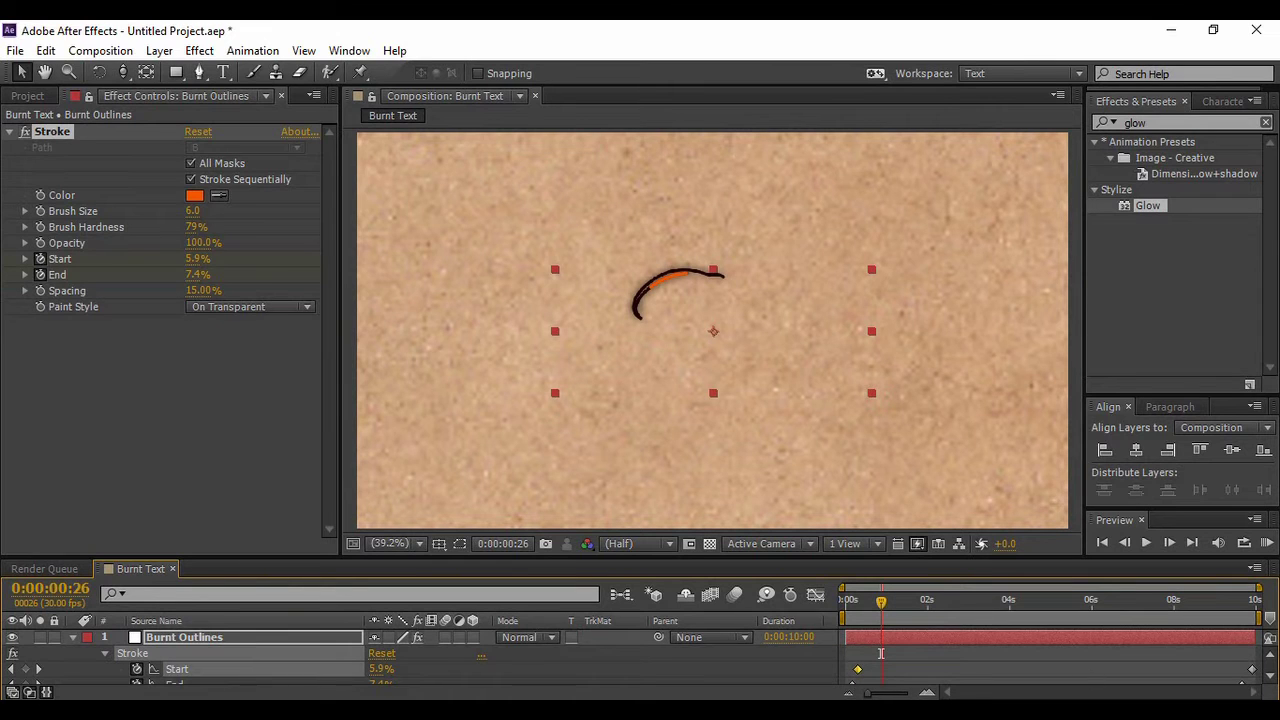
pyautogui.moveTo(1252, 669); pyautogui.dragTo(1248, 669)
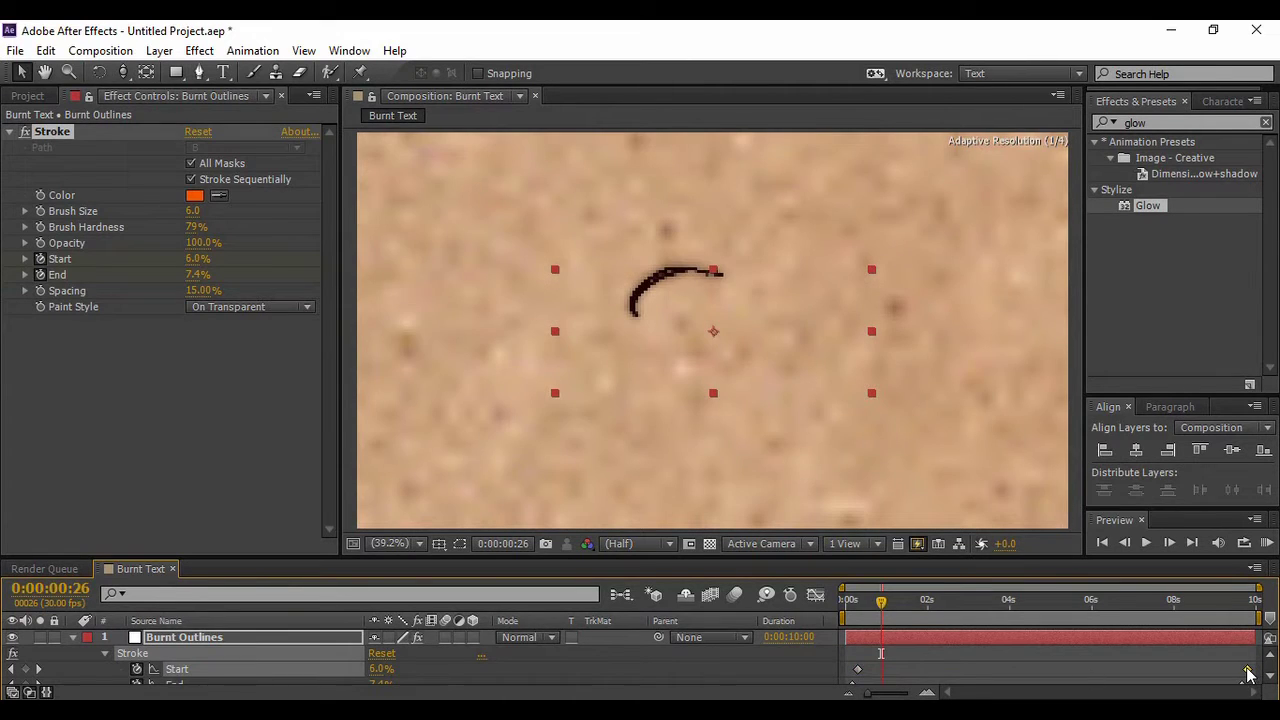
pyautogui.moveTo(879, 601)
pyautogui.mouseDown()
pyautogui.moveTo(845, 613)
pyautogui.moveTo(912, 615)
pyautogui.mouseUp()
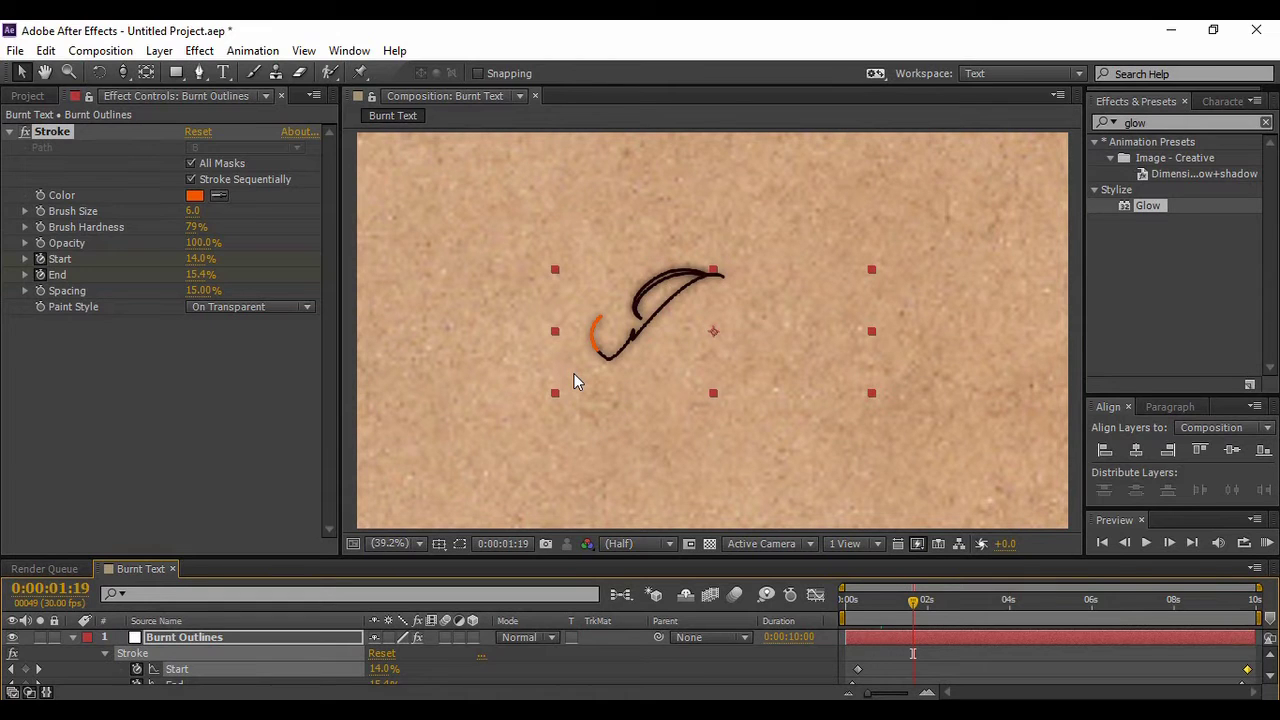
# - Keep the top layer's Stroke color at F55600 and increase its Brush Size to 19.4
pyautogui.click(199, 200)
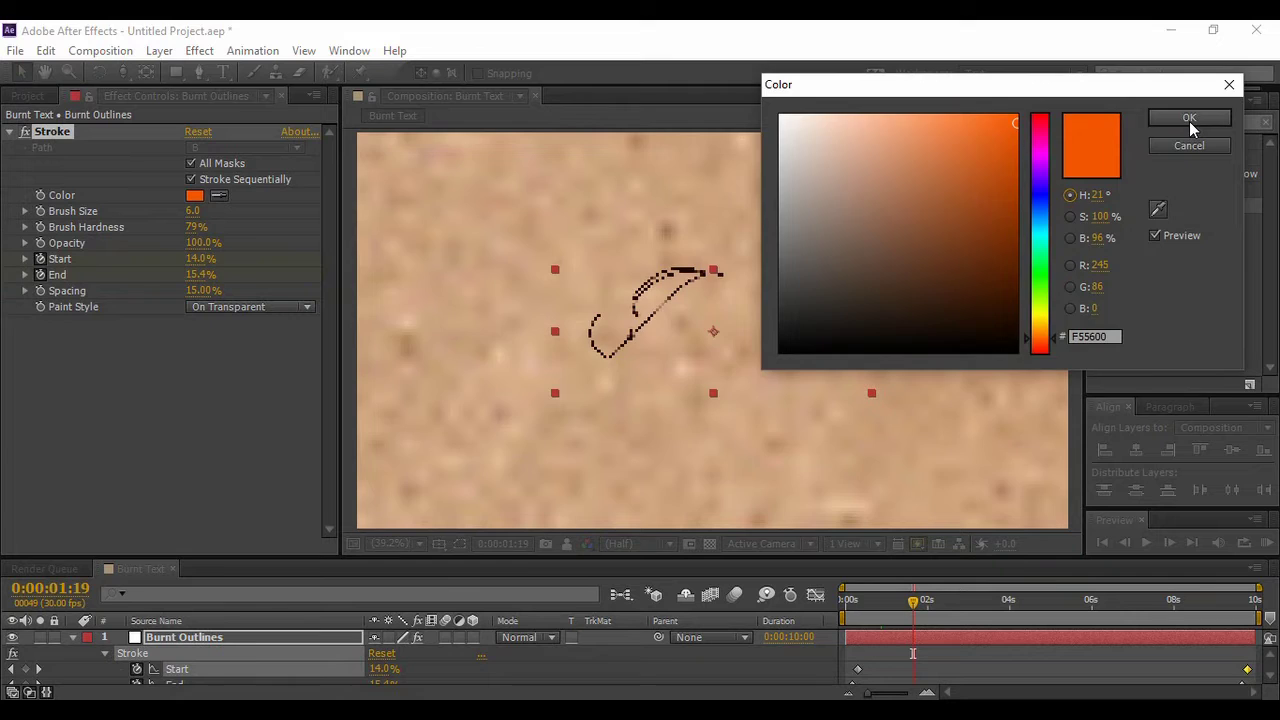
pyautogui.click(1194, 129)
pyautogui.moveTo(195, 219); pyautogui.dragTo(280, 220)
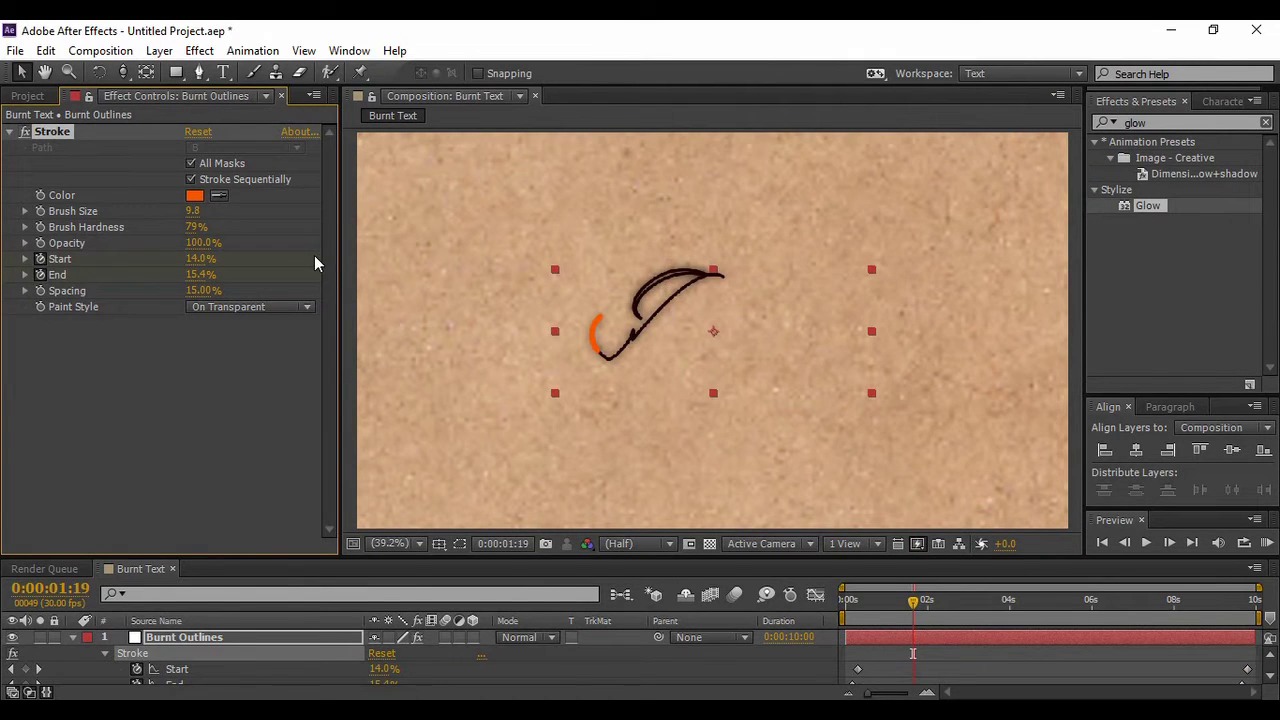
pyautogui.moveTo(193, 222); pyautogui.dragTo(277, 216)
# - Apply Fast Blur to the top Burnt Outlines layer with Blurriness 20 and preview the softened edge from the start
pyautogui.click(1147, 120)
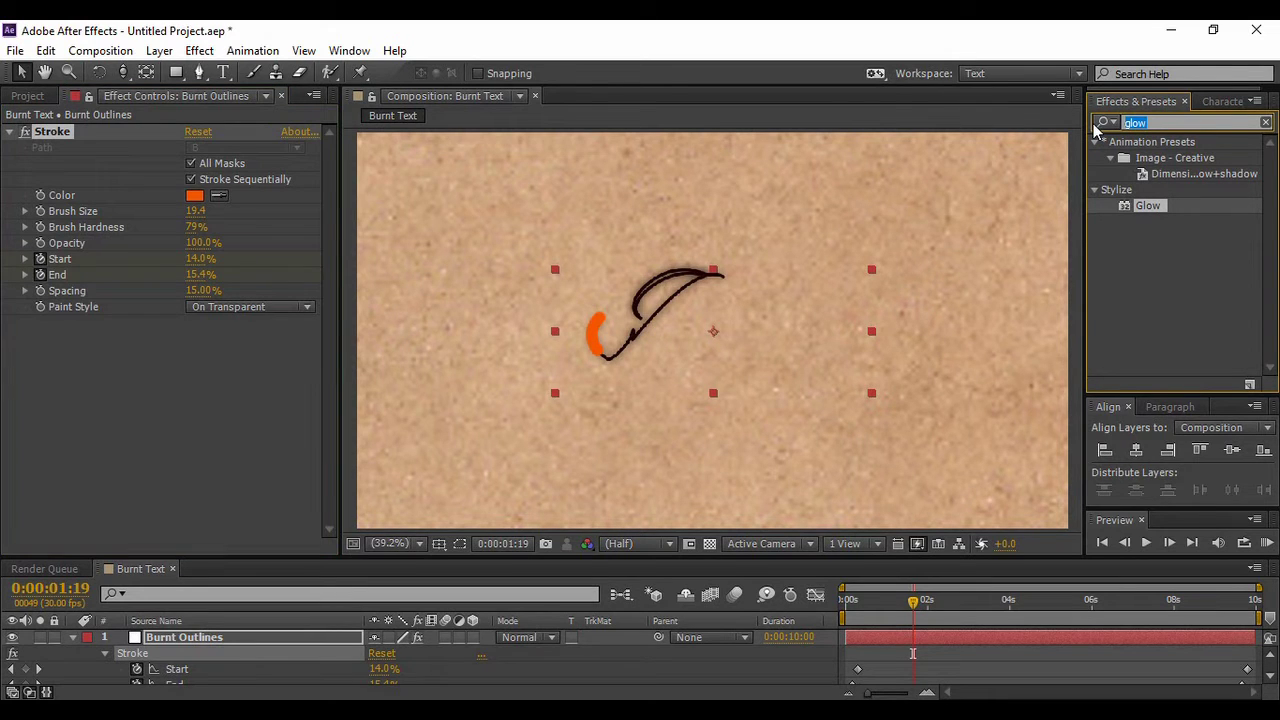
pyautogui.write('fast')
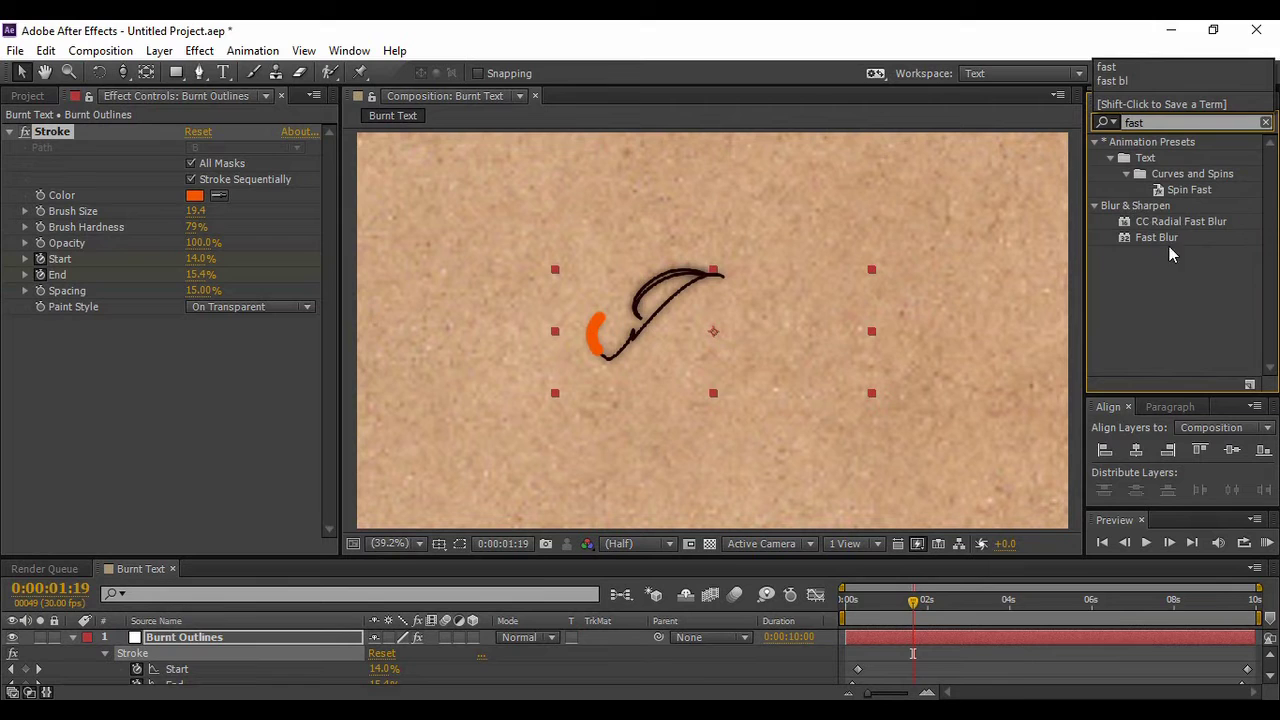
pyautogui.moveTo(1157, 241); pyautogui.dragTo(781, 349)
pyautogui.moveTo(600, 340); pyautogui.dragTo(208, 637)
pyautogui.moveTo(194, 338); pyautogui.dragTo(211, 338)
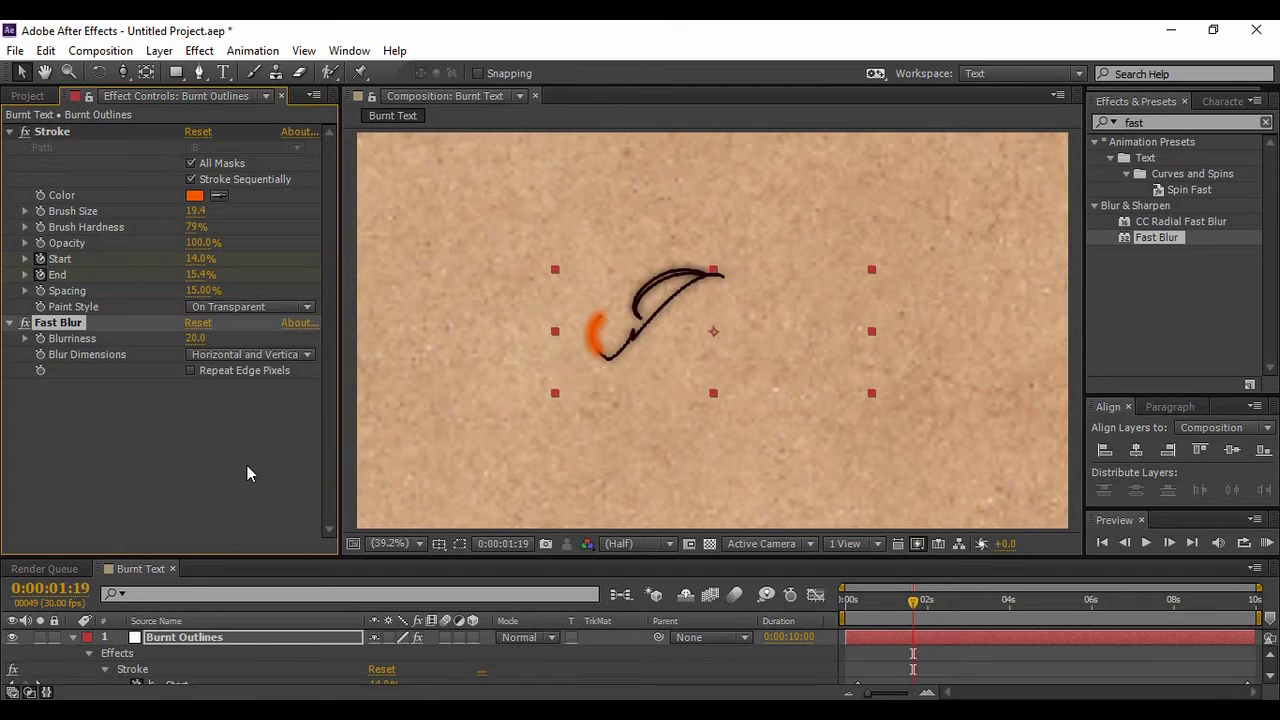
pyautogui.click(195, 338)
pyautogui.write('20')
pyautogui.press('Return')
pyautogui.click(1101, 543)
pyautogui.click(1146, 543)
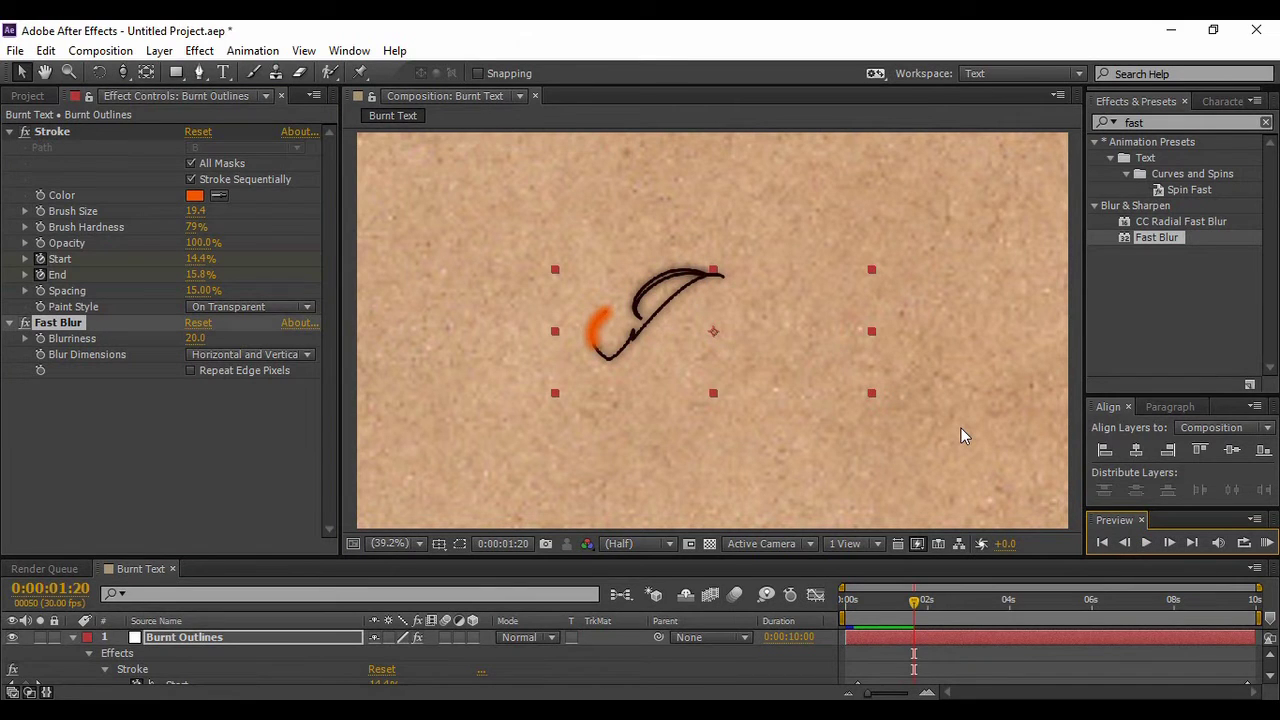
# - Add a Glow effect to the top Burnt Outlines layer with Glow Radius 102 and Glow Intensity 0.3, and preview it
pyautogui.doubleClick(1155, 121)
pyautogui.write('glo')
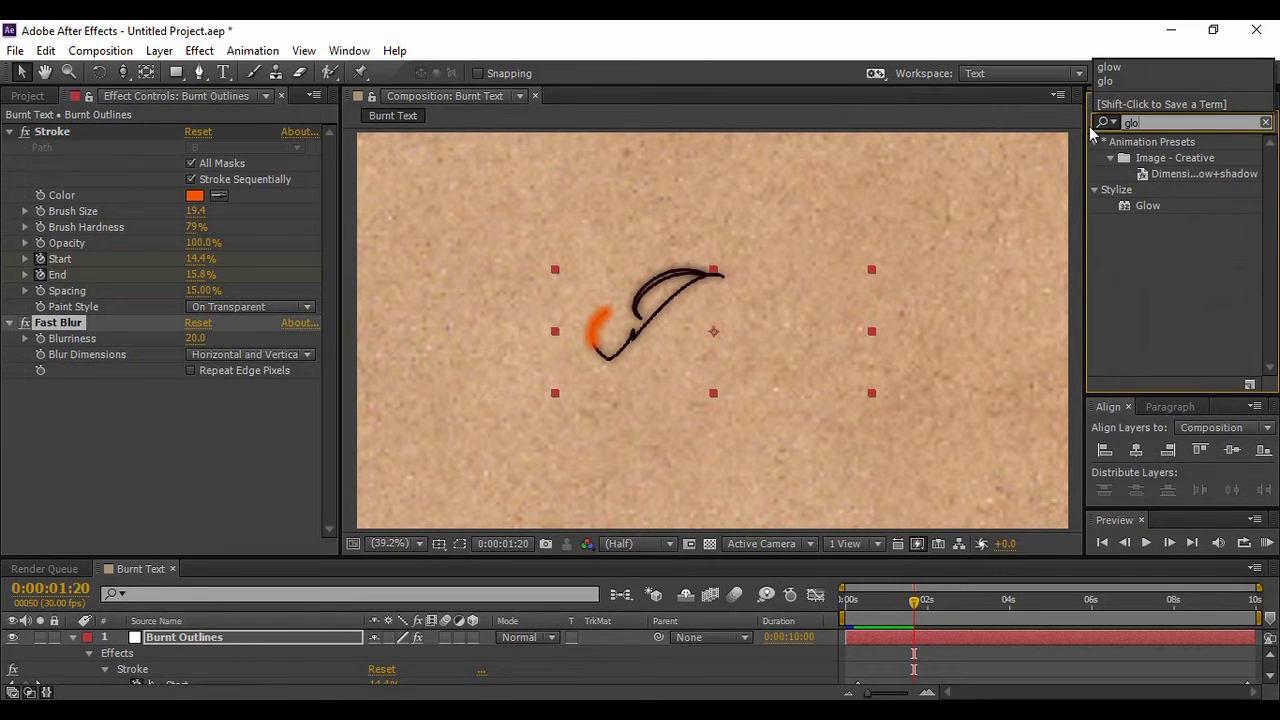
pyautogui.write('w')
pyautogui.moveTo(1145, 206); pyautogui.dragTo(604, 319)
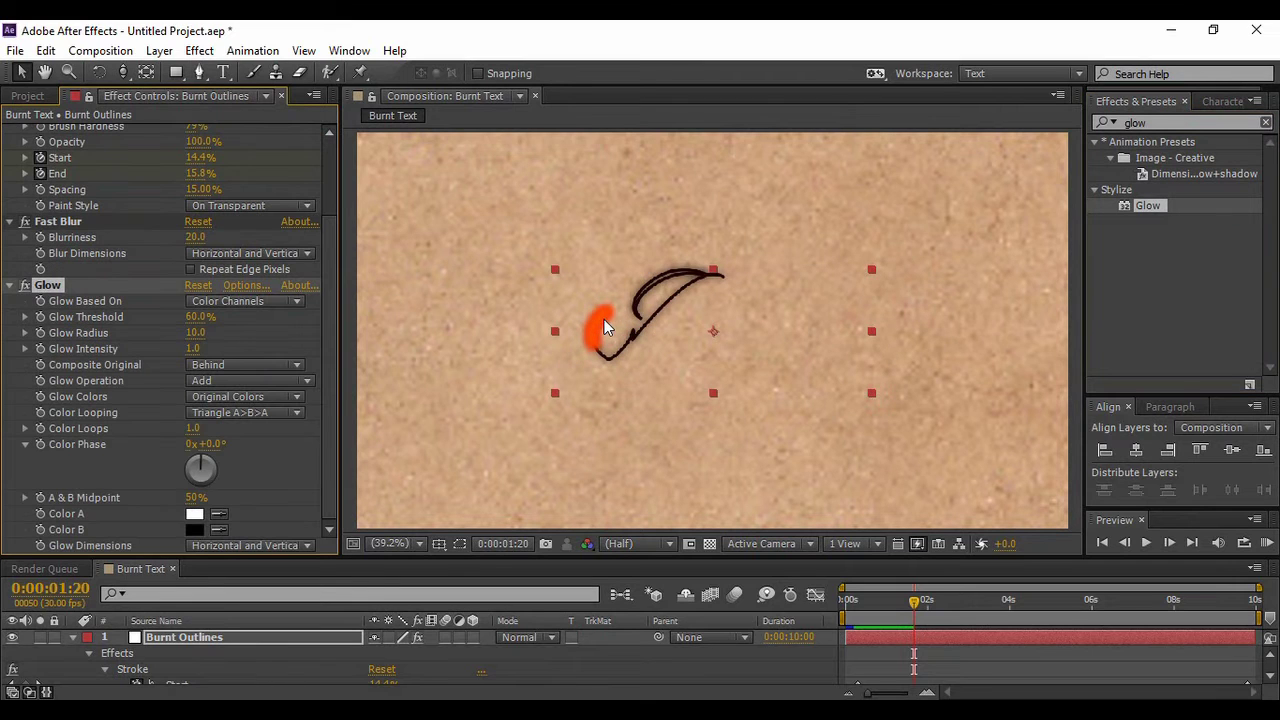
pyautogui.moveTo(194, 349); pyautogui.dragTo(302, 360)
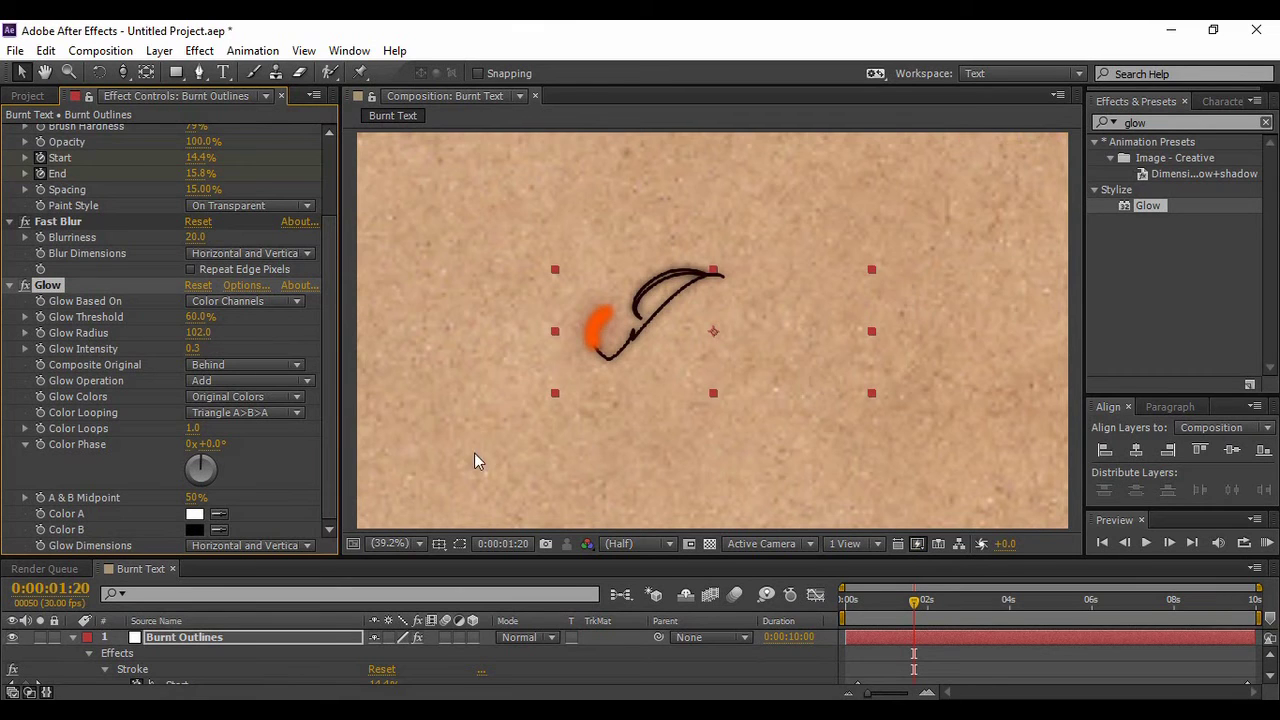
pyautogui.press('KP_0')
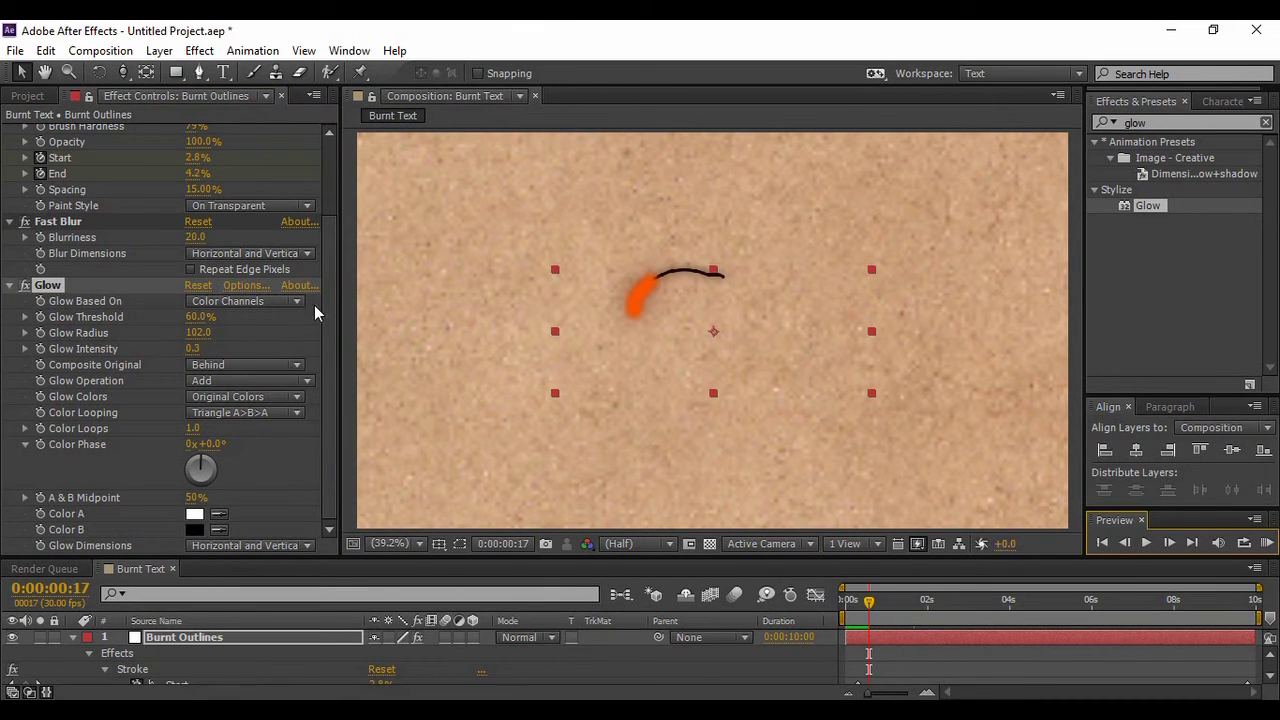
# - Duplicate the top Burnt Outlines layer, remove Glow from the copy, and shift the copy slightly later in time
pyautogui.click(222, 641)
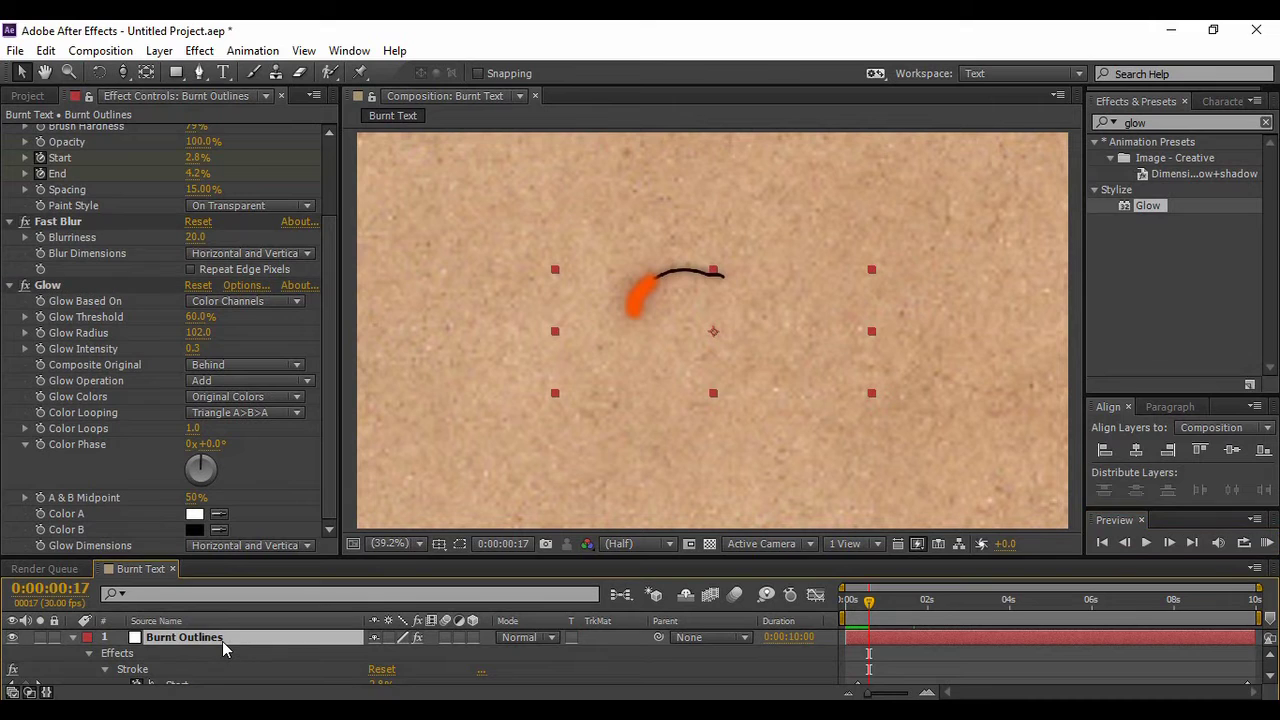
pyautogui.hotkey('ctrl', 'd')
pyautogui.click(50, 387)
pyautogui.press('Delete')
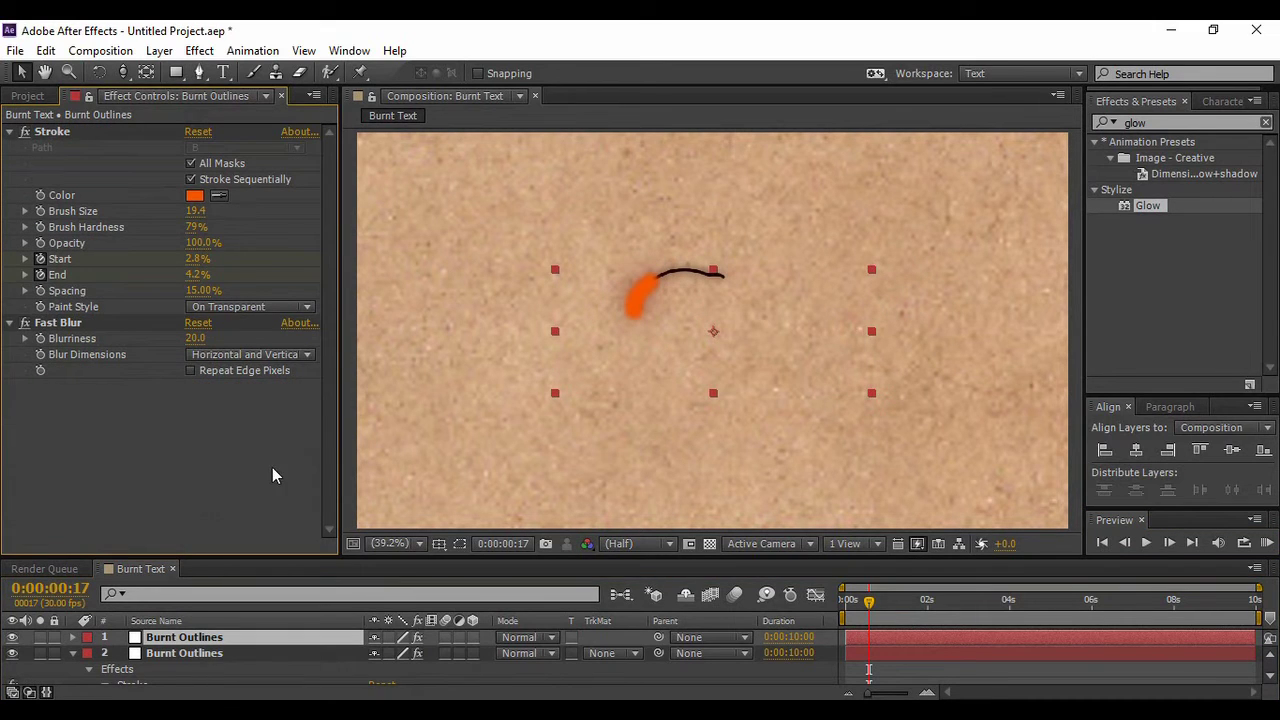
pyautogui.moveTo(849, 643); pyautogui.dragTo(855, 643)
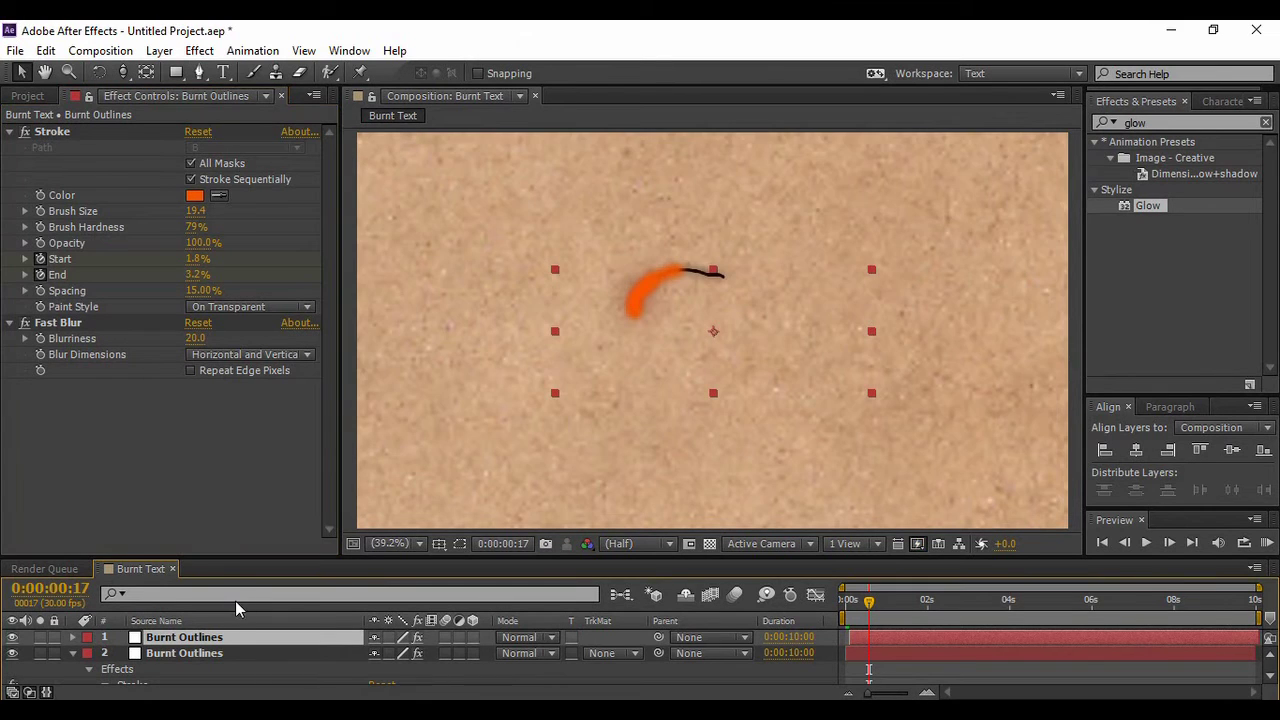
# - Change the Stroke color of the second Burnt Outlines layer to red-orange, F52E00
pyautogui.click(218, 652)
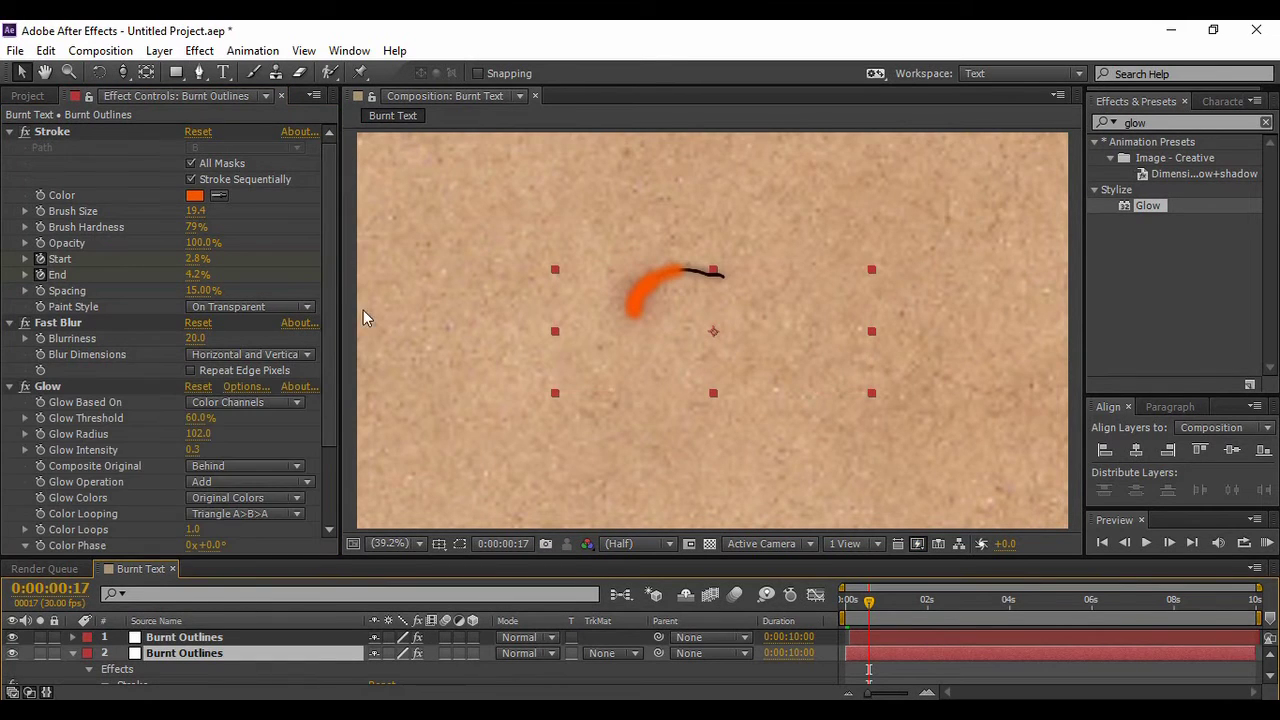
pyautogui.click(194, 195)
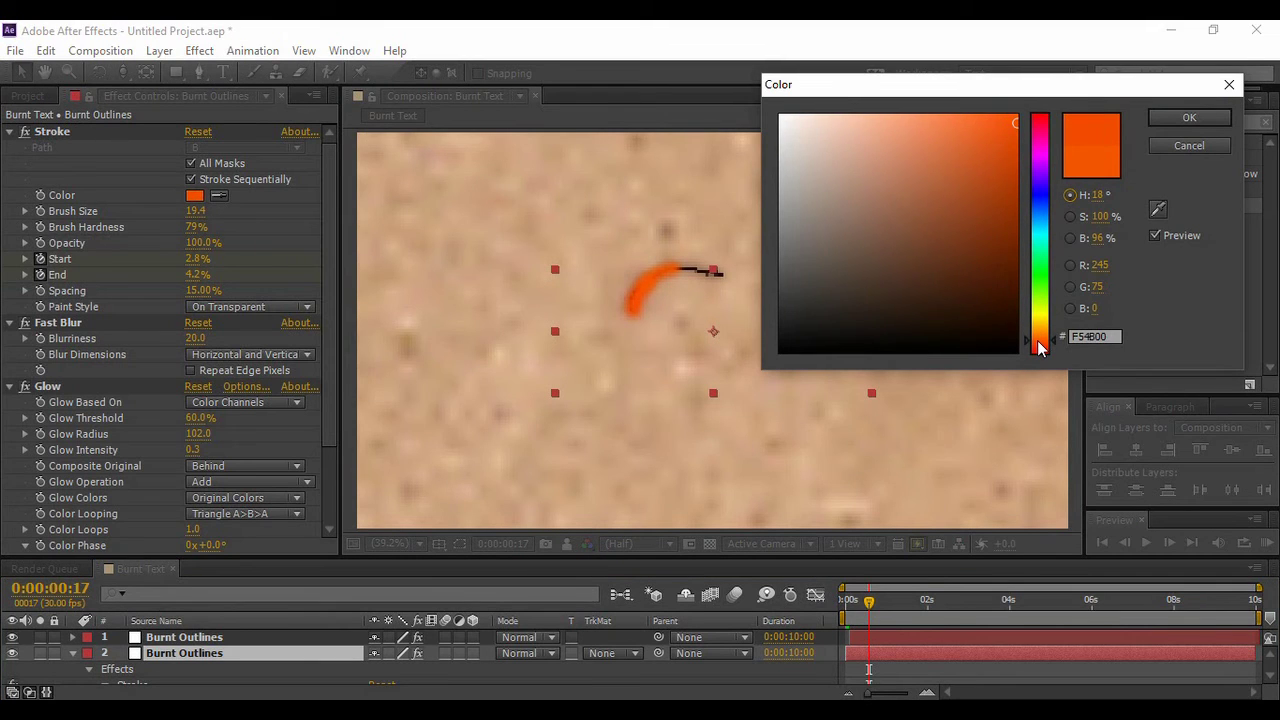
pyautogui.moveTo(1038, 340); pyautogui.dragTo(1040, 352)
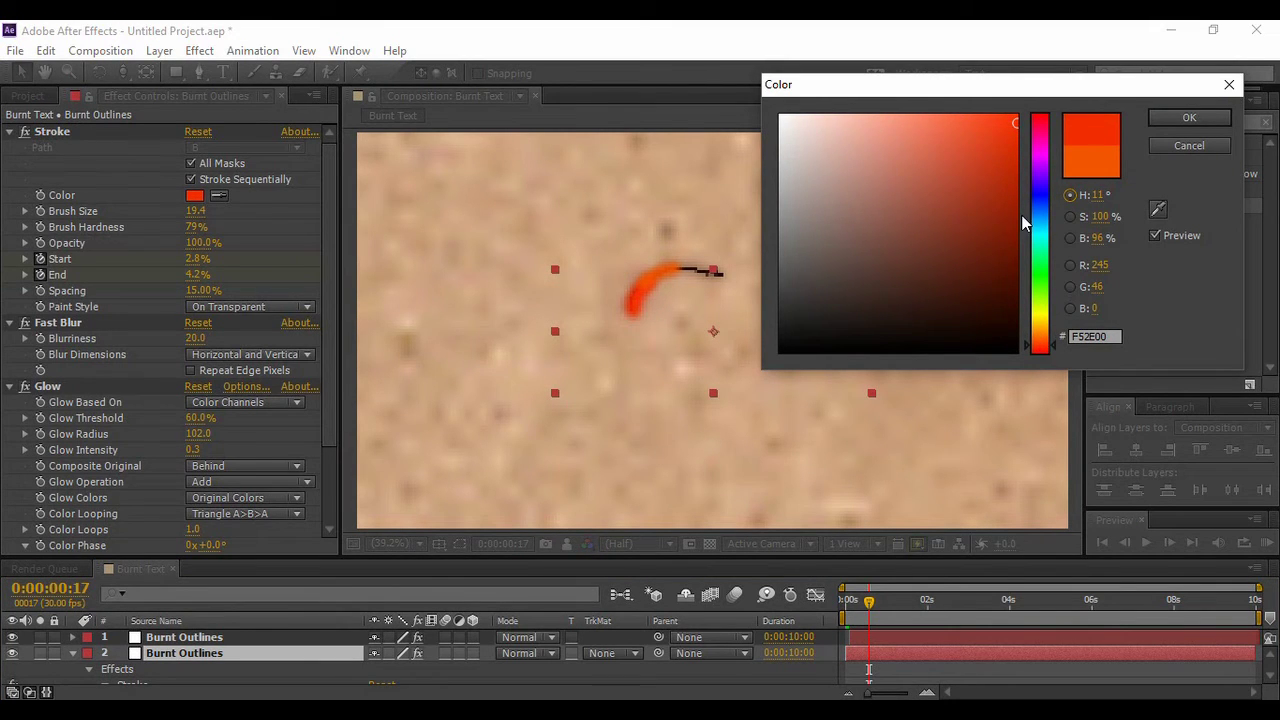
pyautogui.click(1171, 121)
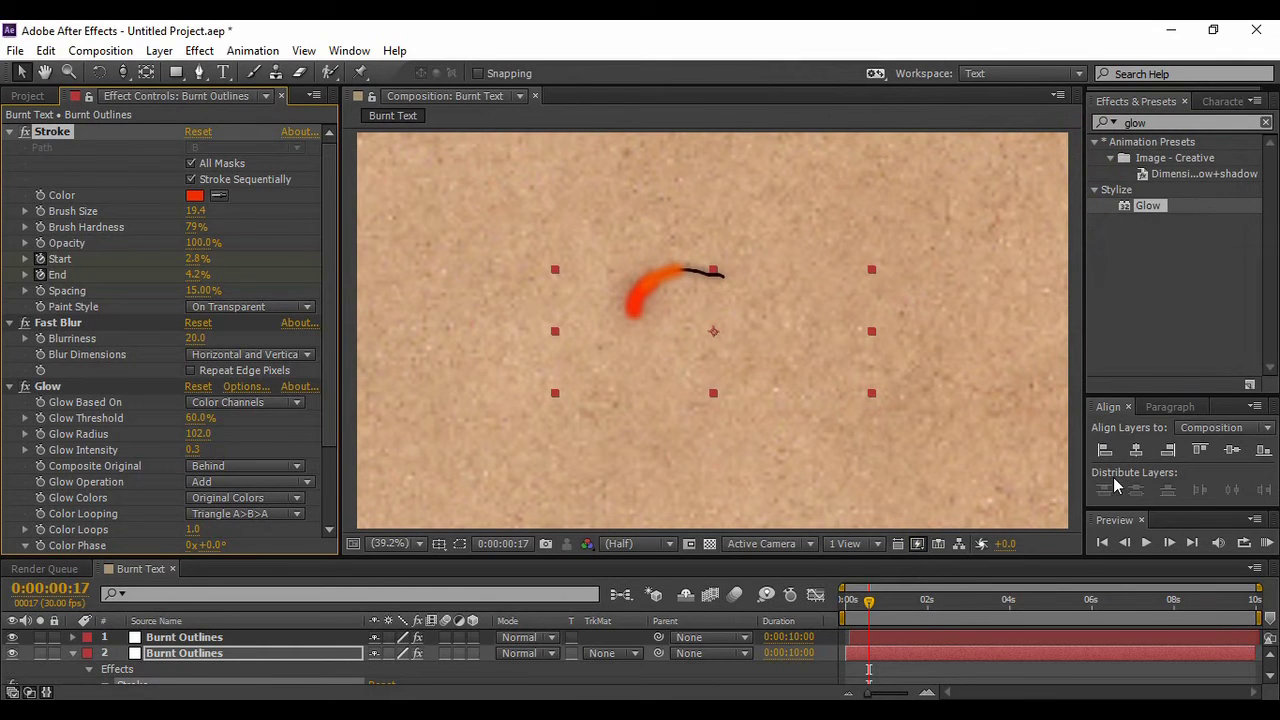
# - Preview the two-tone burning edge from the start of the timeline
pyautogui.click(1102, 542)
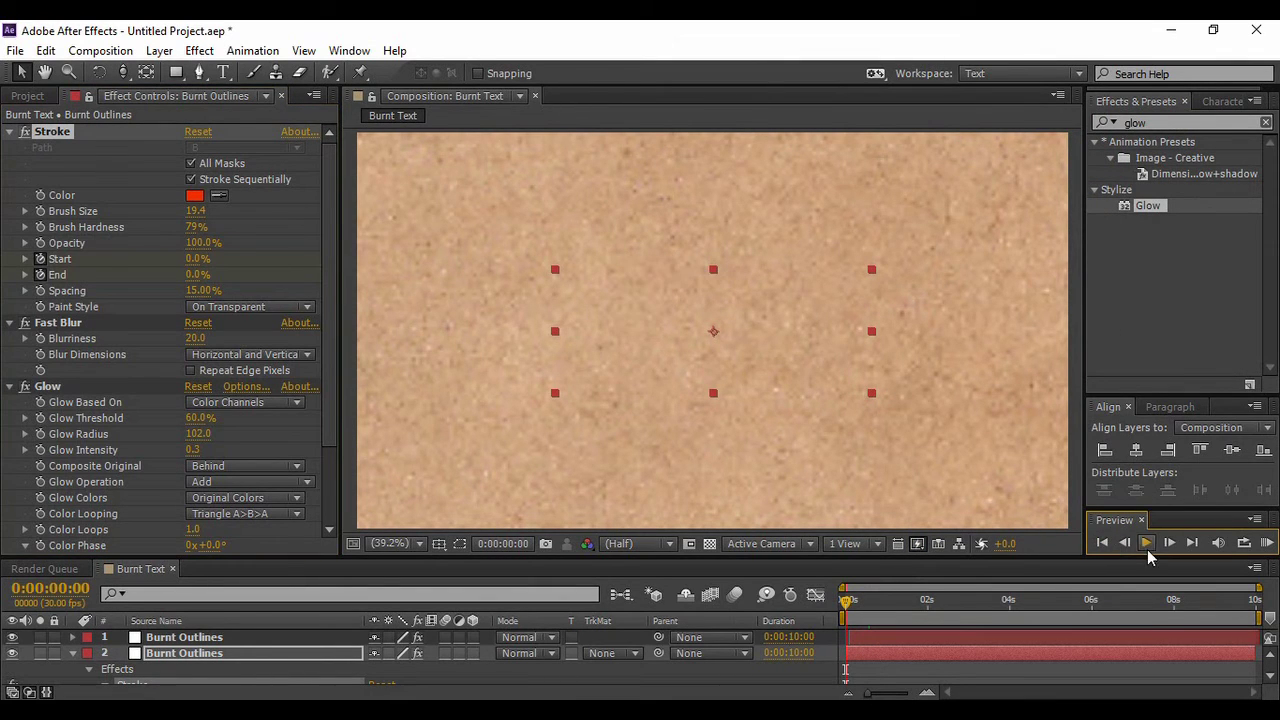
pyautogui.click(1146, 542)
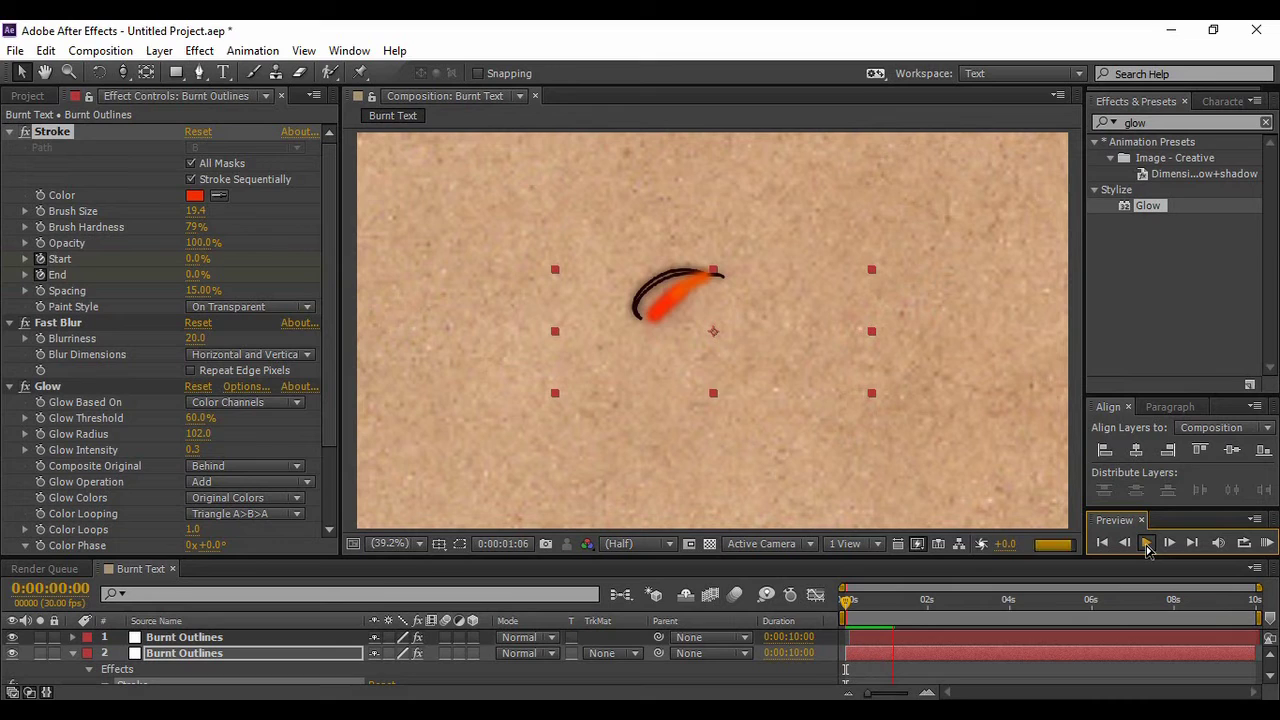
pyautogui.click(1146, 545)
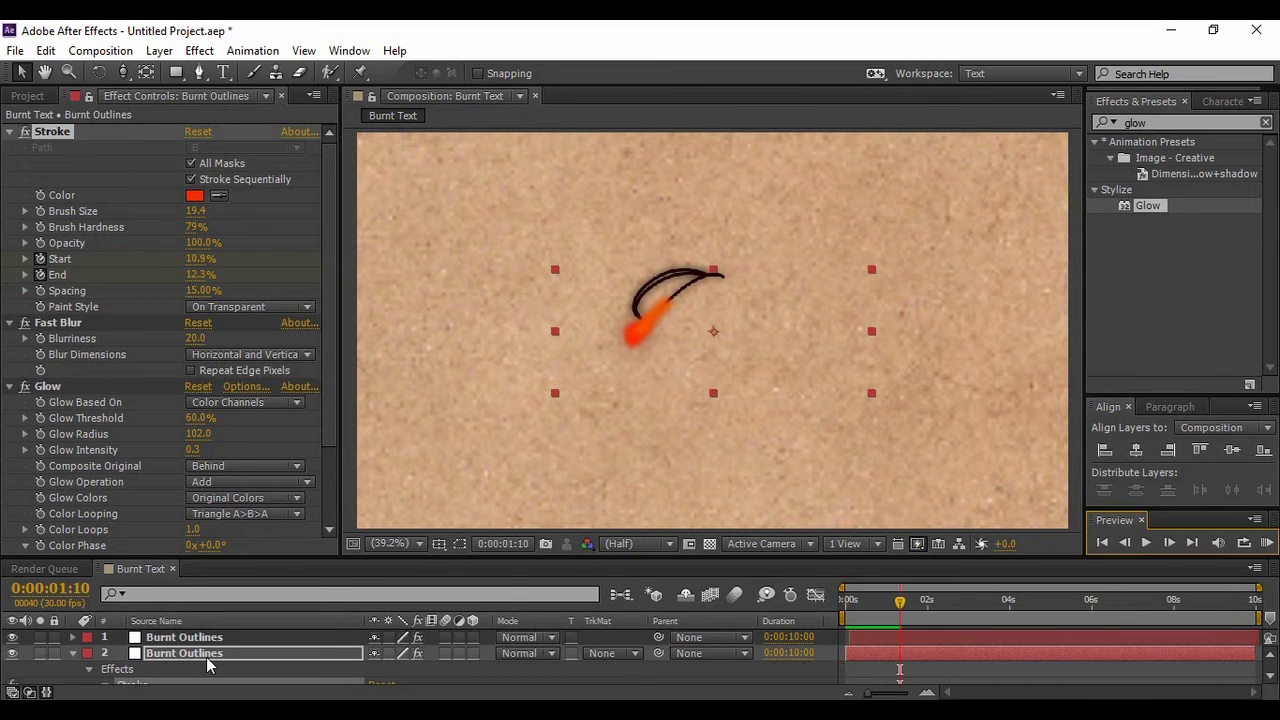
# - Unlock page.jpg, pre-compose all six layers as Pre-comp 1 with all attributes moved, and make it a 3D layer
pyautogui.click(73, 654)
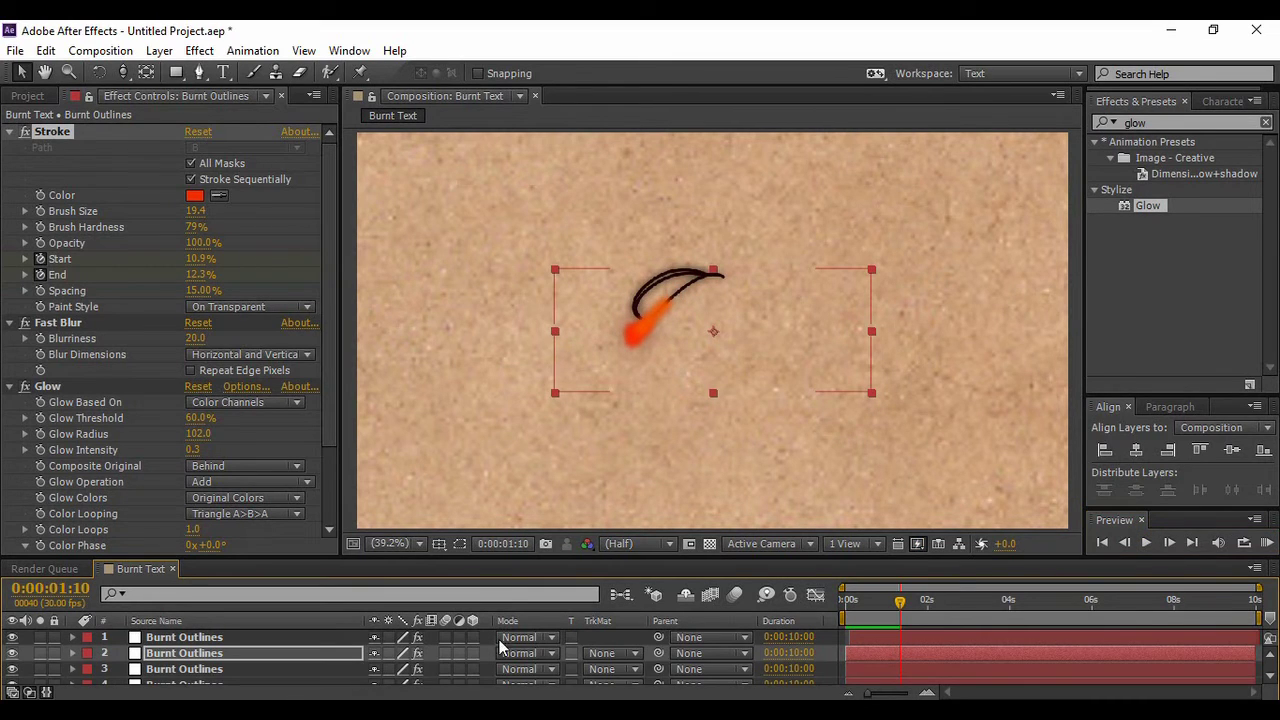
pyautogui.moveTo(920, 561); pyautogui.dragTo(935, 468)
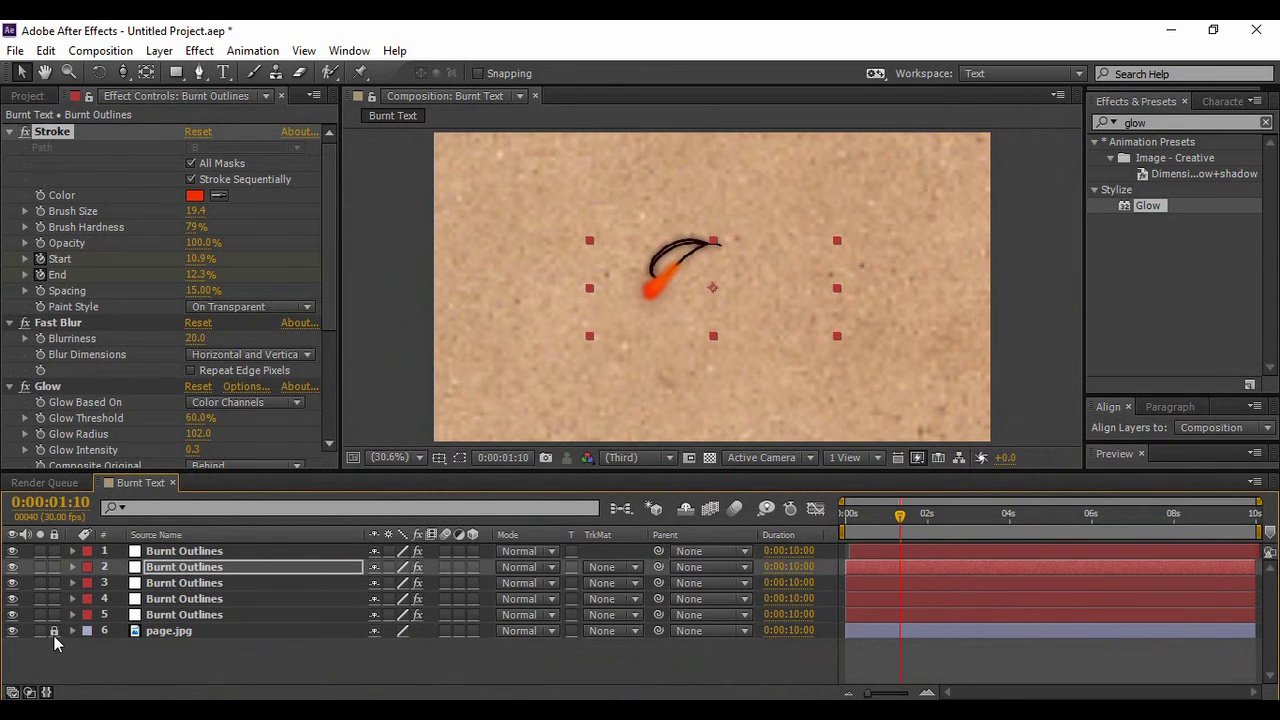
pyautogui.moveTo(294, 670); pyautogui.dragTo(192, 527)
pyautogui.rightClick(207, 602)
pyautogui.click(226, 604)
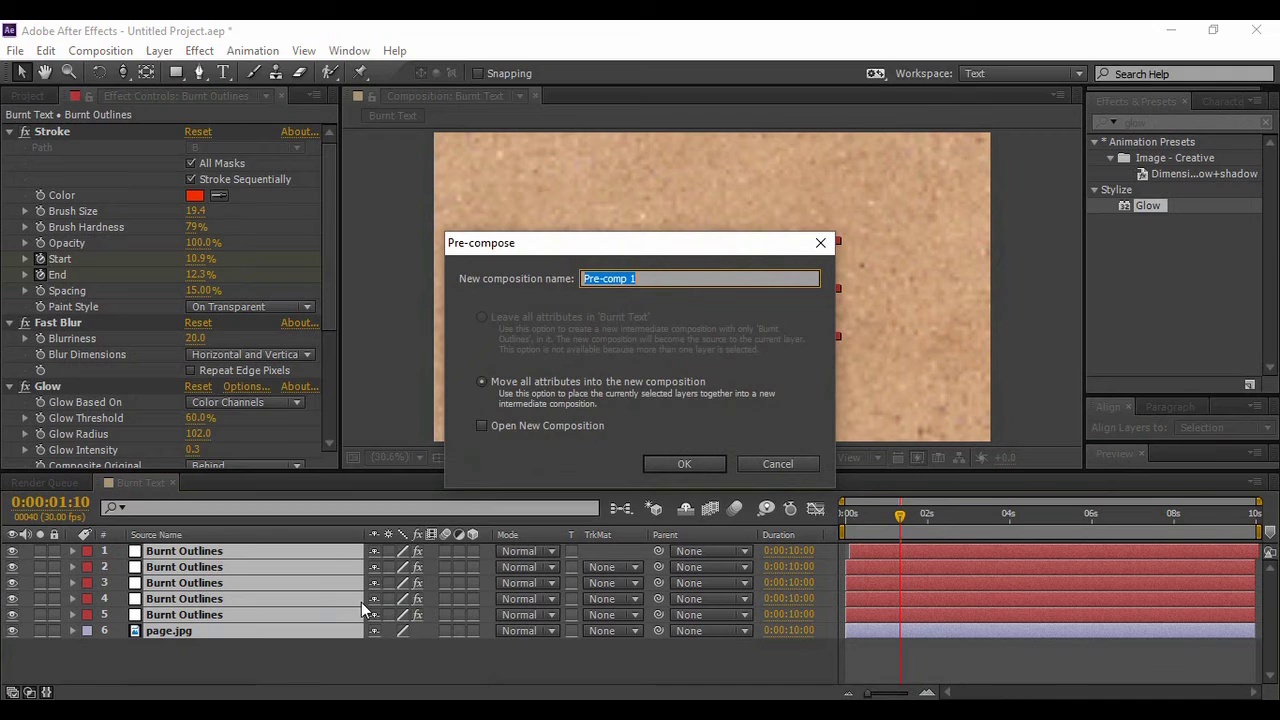
pyautogui.click(691, 465)
pyautogui.moveTo(683, 474); pyautogui.dragTo(703, 553)
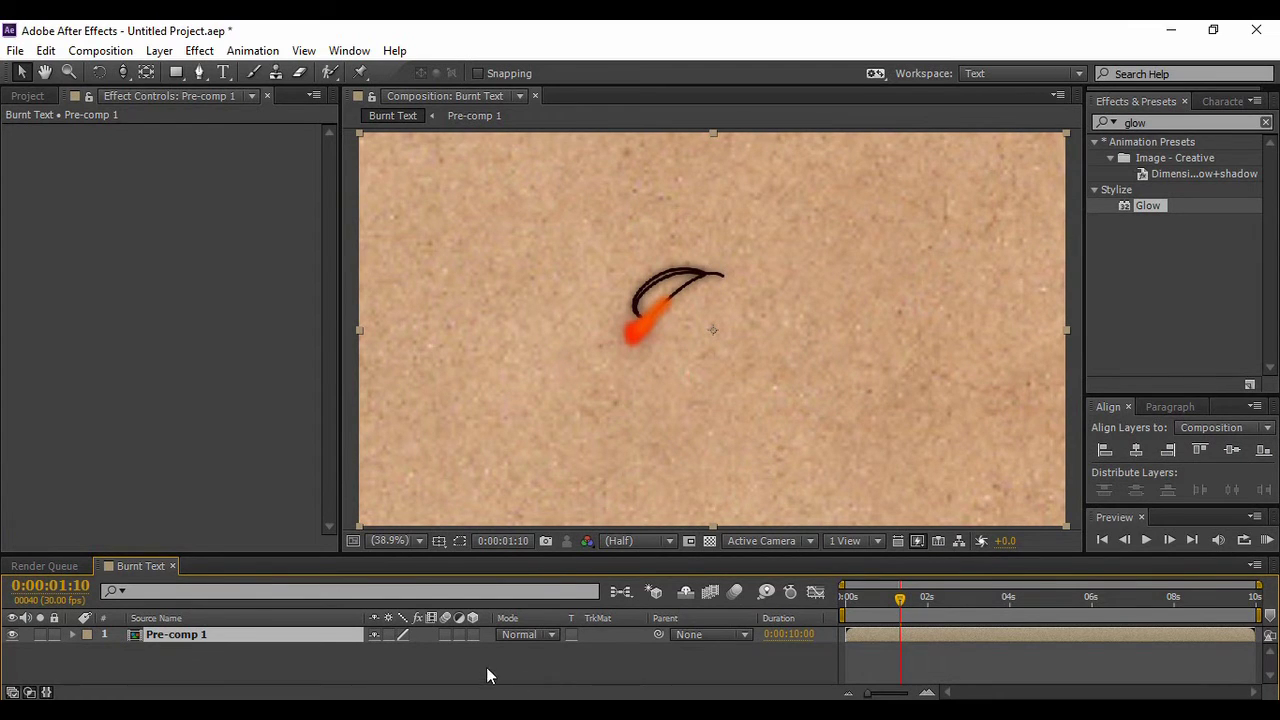
pyautogui.click(474, 636)
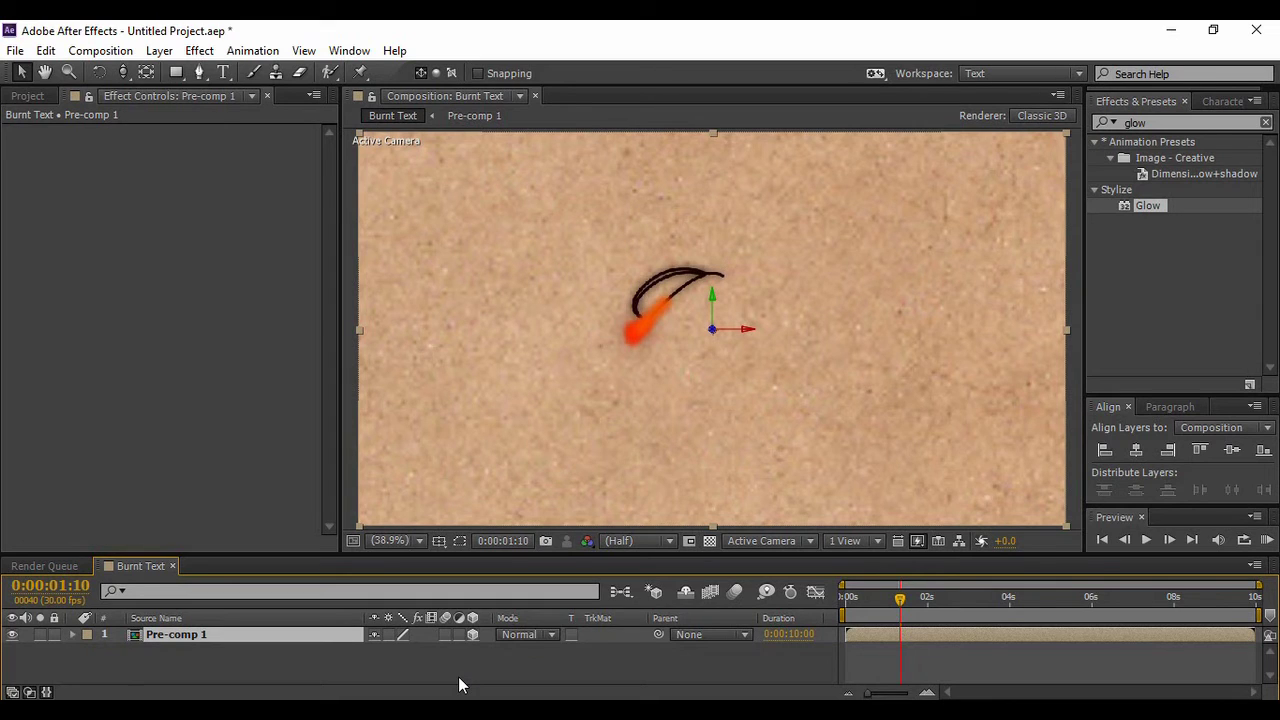
# - Add a two-node camera named Camera 1 with the 20mm preset to the Burnt Text composition
pyautogui.rightClick(455, 666)
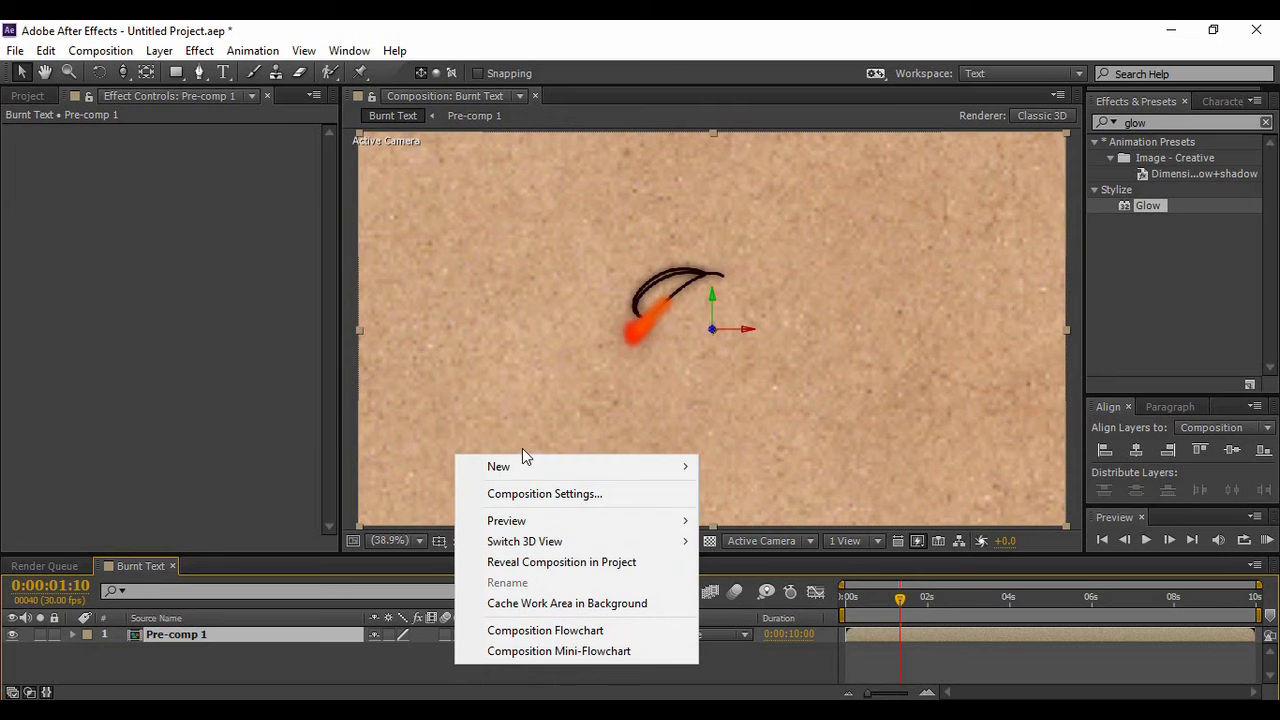
pyautogui.moveTo(518, 466)
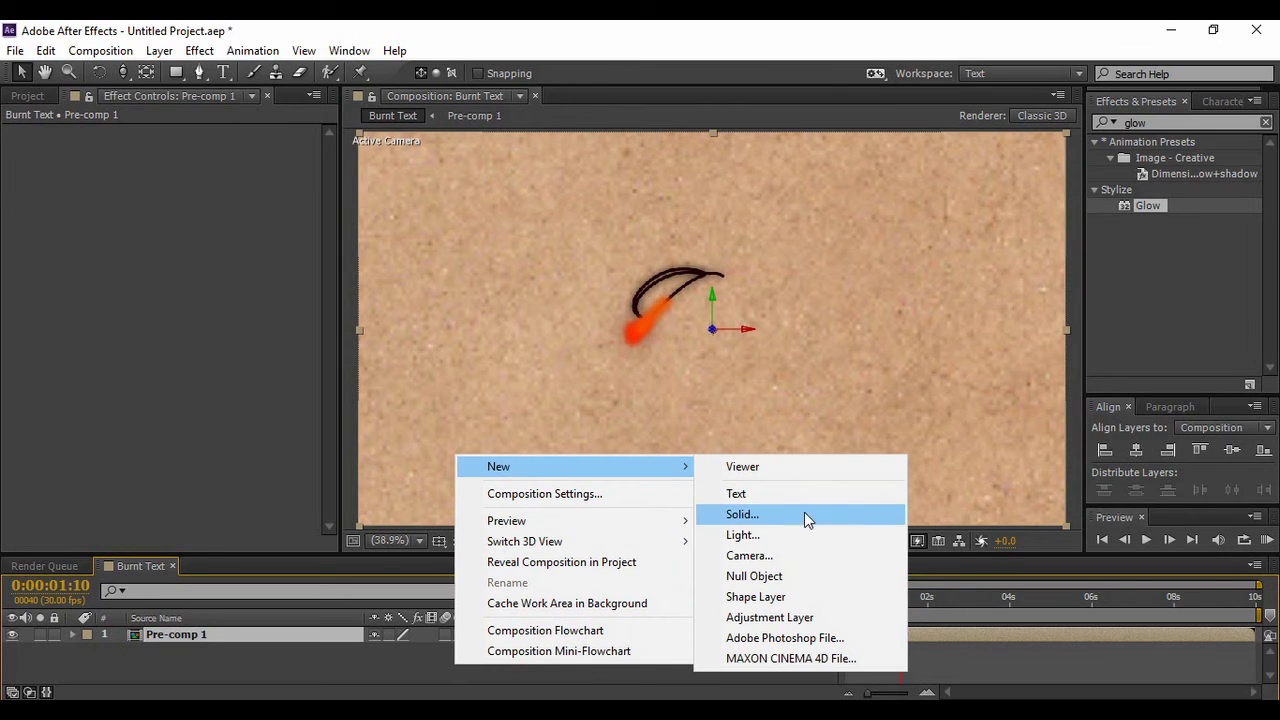
pyautogui.click(749, 557)
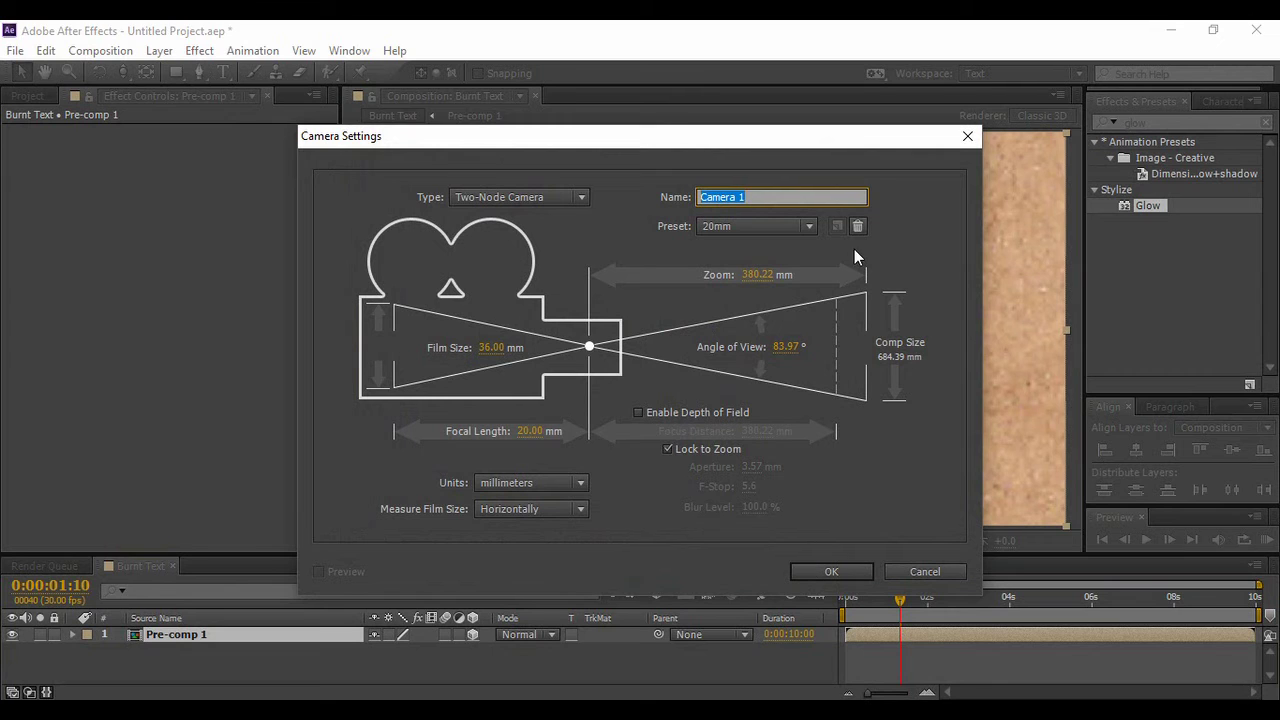
pyautogui.click(774, 226)
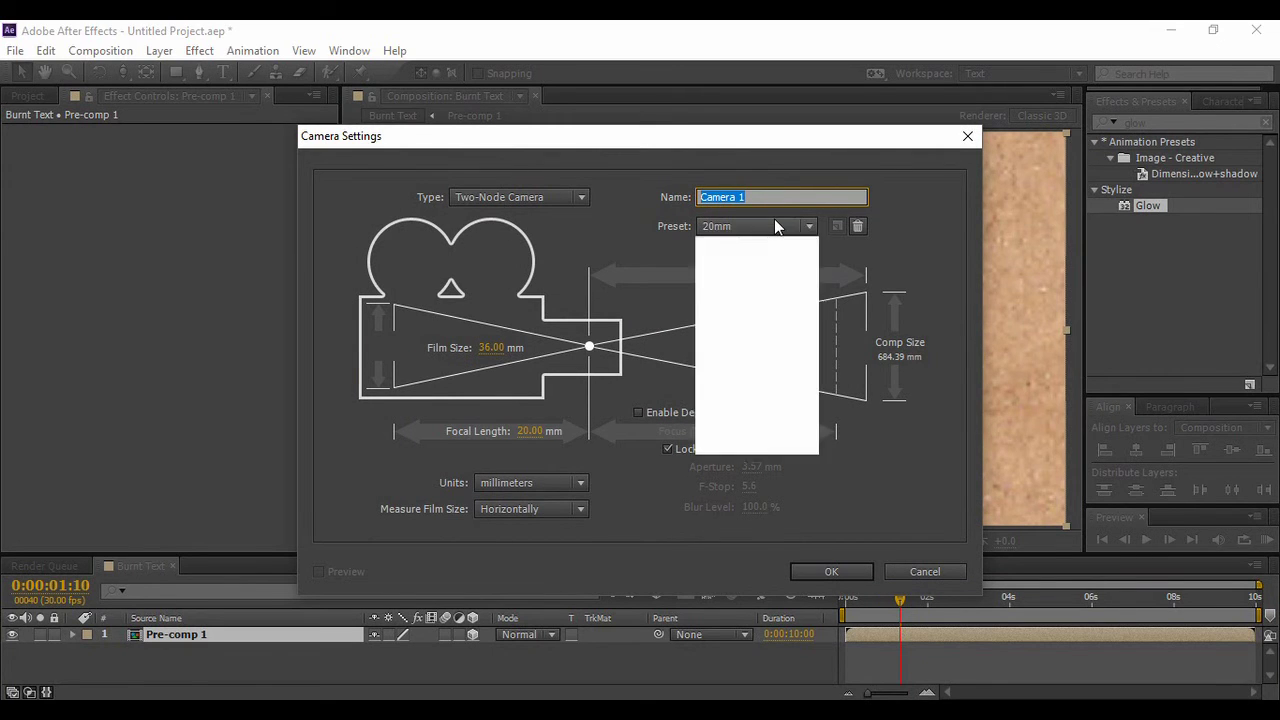
pyautogui.press('Return')
# - Add Position and Orientation keyframes to Camera 1, move both to the start of the timeline, and return the current time there
pyautogui.press('p')
pyautogui.hotkey('shift', 'r')
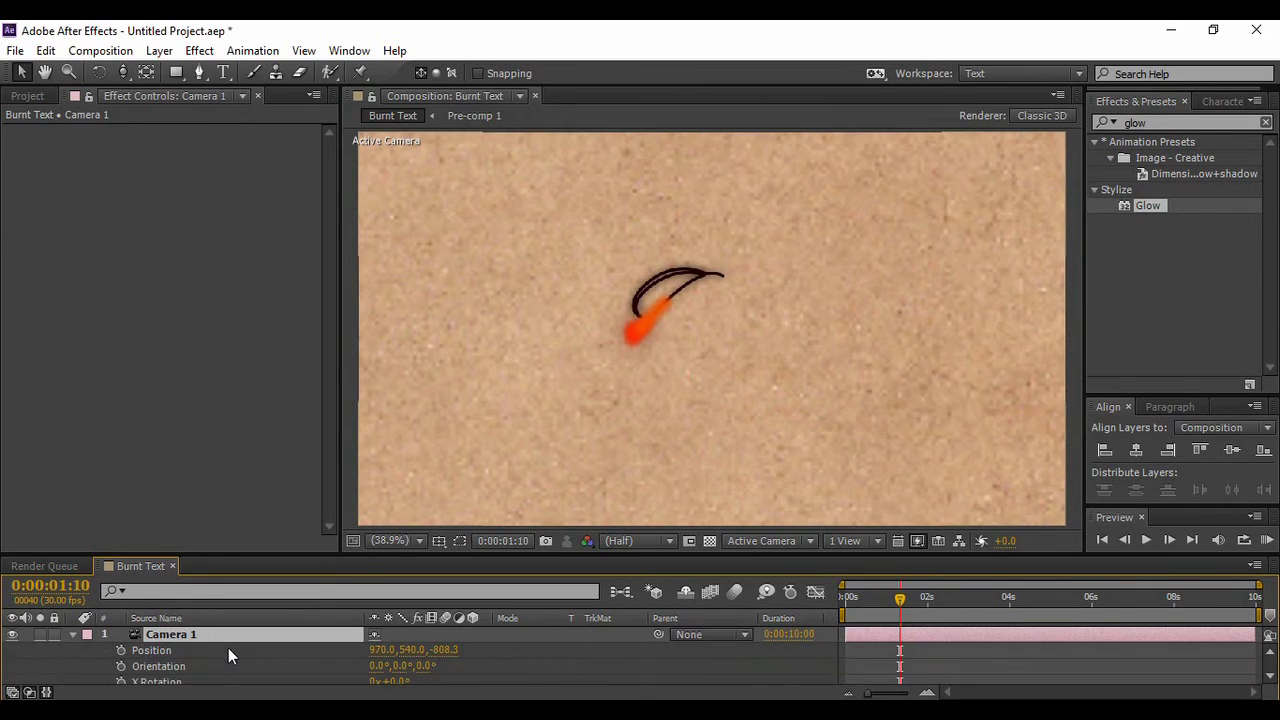
pyautogui.click(119, 651)
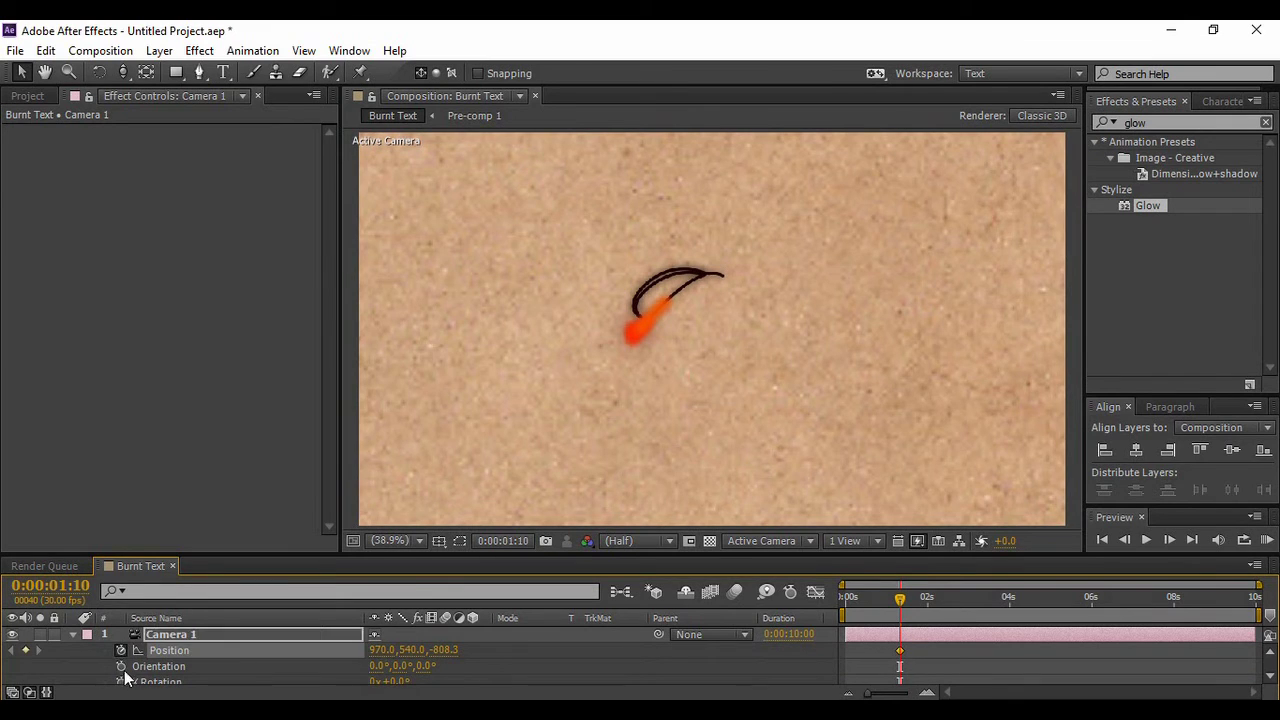
pyautogui.click(119, 666)
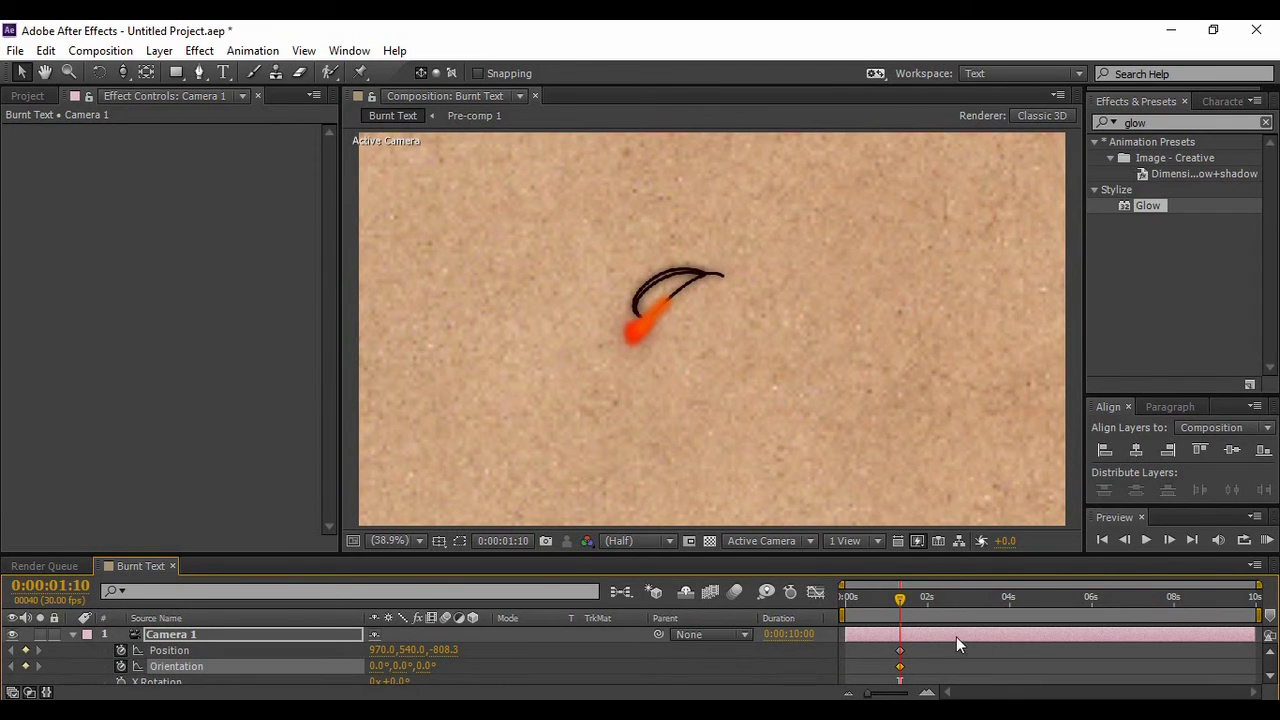
pyautogui.moveTo(880, 651); pyautogui.dragTo(846, 672)
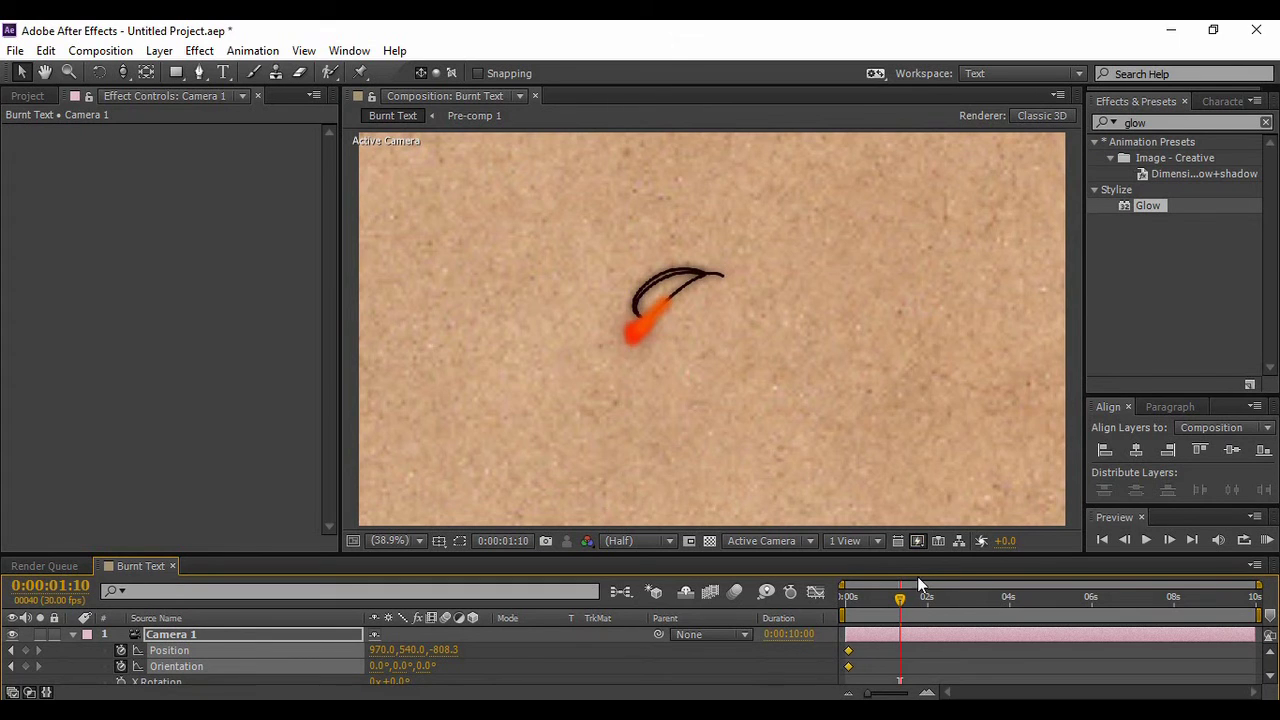
pyautogui.moveTo(903, 600); pyautogui.dragTo(848, 600)
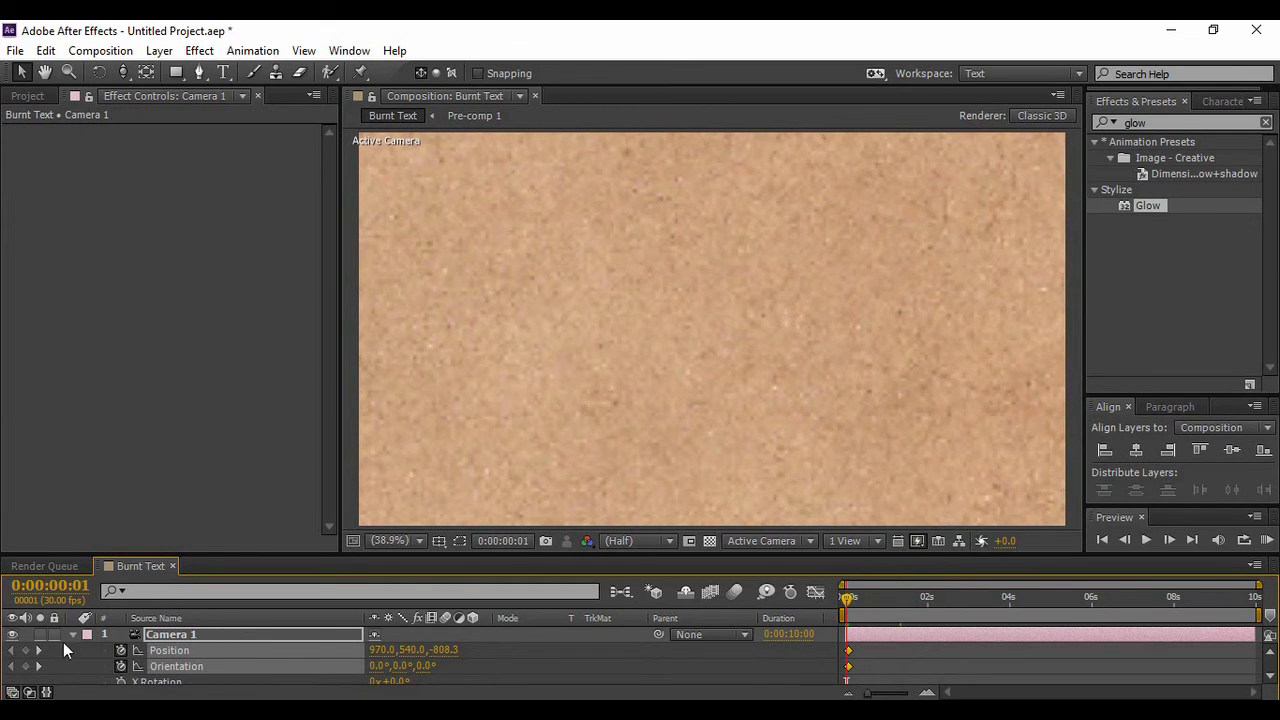
pyautogui.click(73, 635)
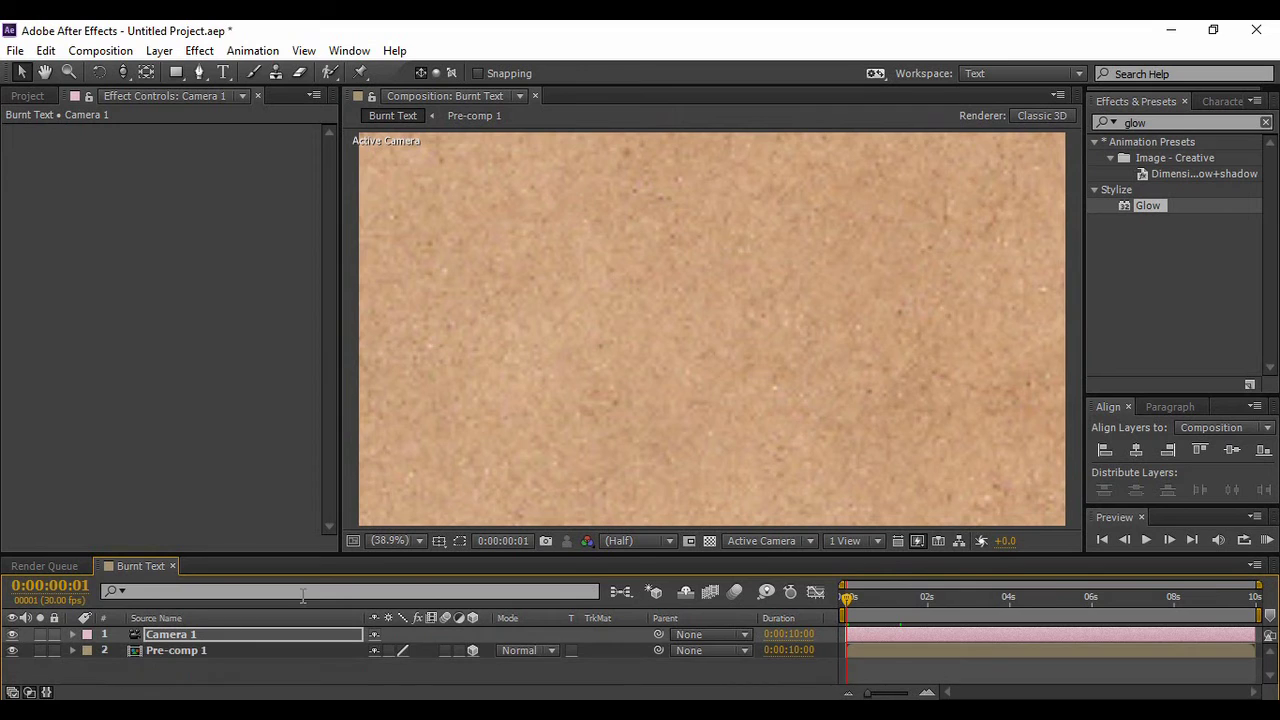
# - Advance the animation to 0:00:00:17 and move Camera 1 slightly closer to the burning stroke at an angle
pyautogui.click(1148, 540)
pyautogui.click(898, 436)
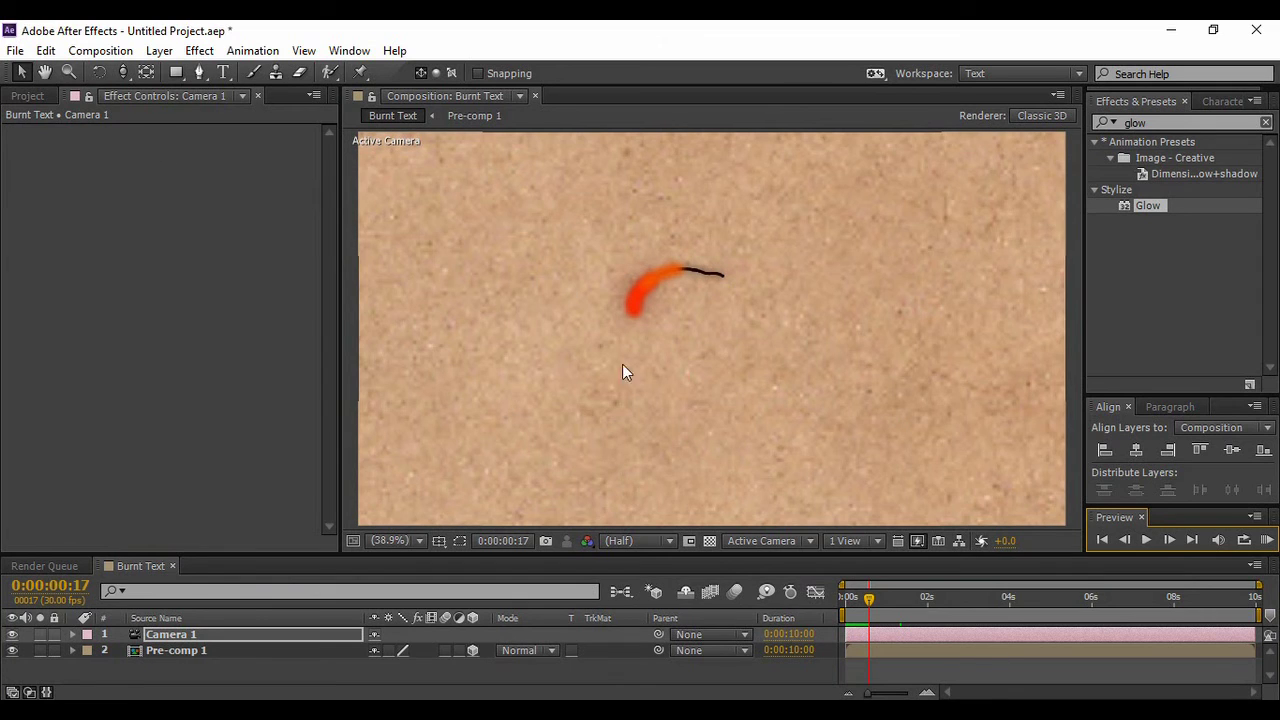
pyautogui.click(124, 73)
pyautogui.moveTo(766, 374)
pyautogui.mouseDown()
pyautogui.moveTo(774, 320)
pyautogui.moveTo(795, 309)
pyautogui.moveTo(760, 294)
pyautogui.moveTo(726, 306)
pyautogui.mouseUp()
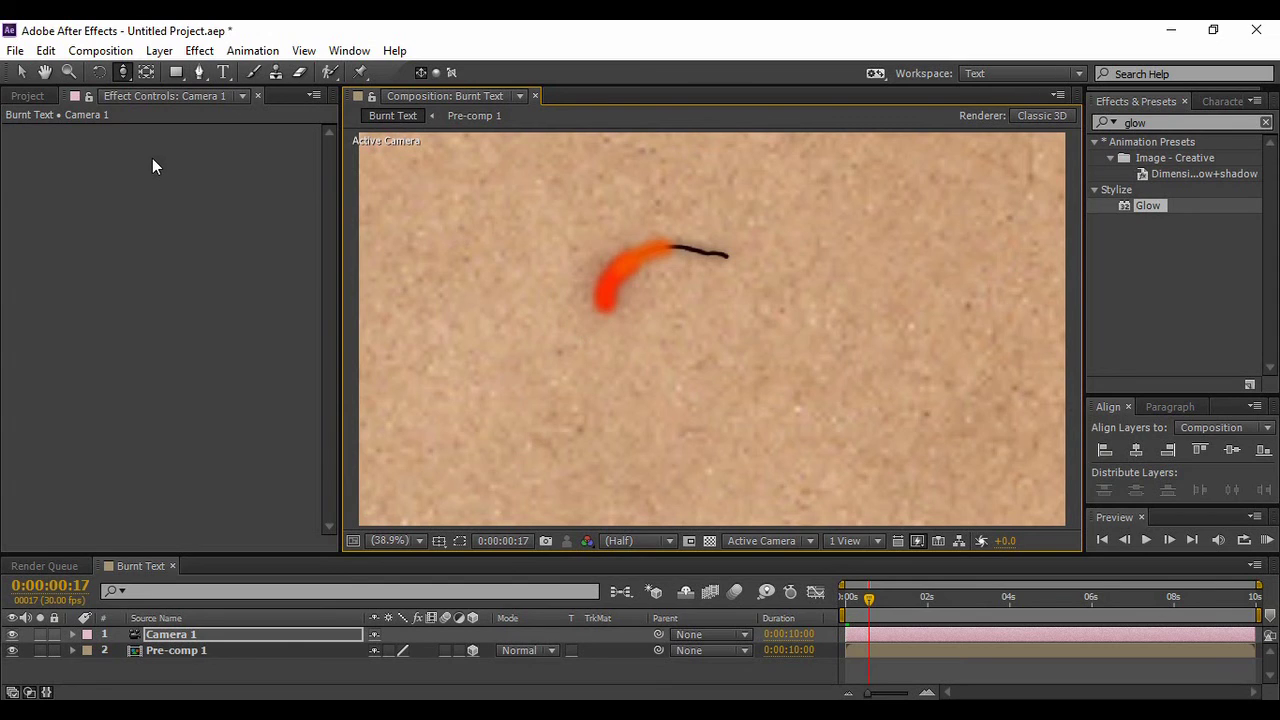
# - Play the animation on from the new camera view and lower the composition's preview resolution to Quarter
pyautogui.press('c')
pyautogui.press('space')
pyautogui.click(640, 540)
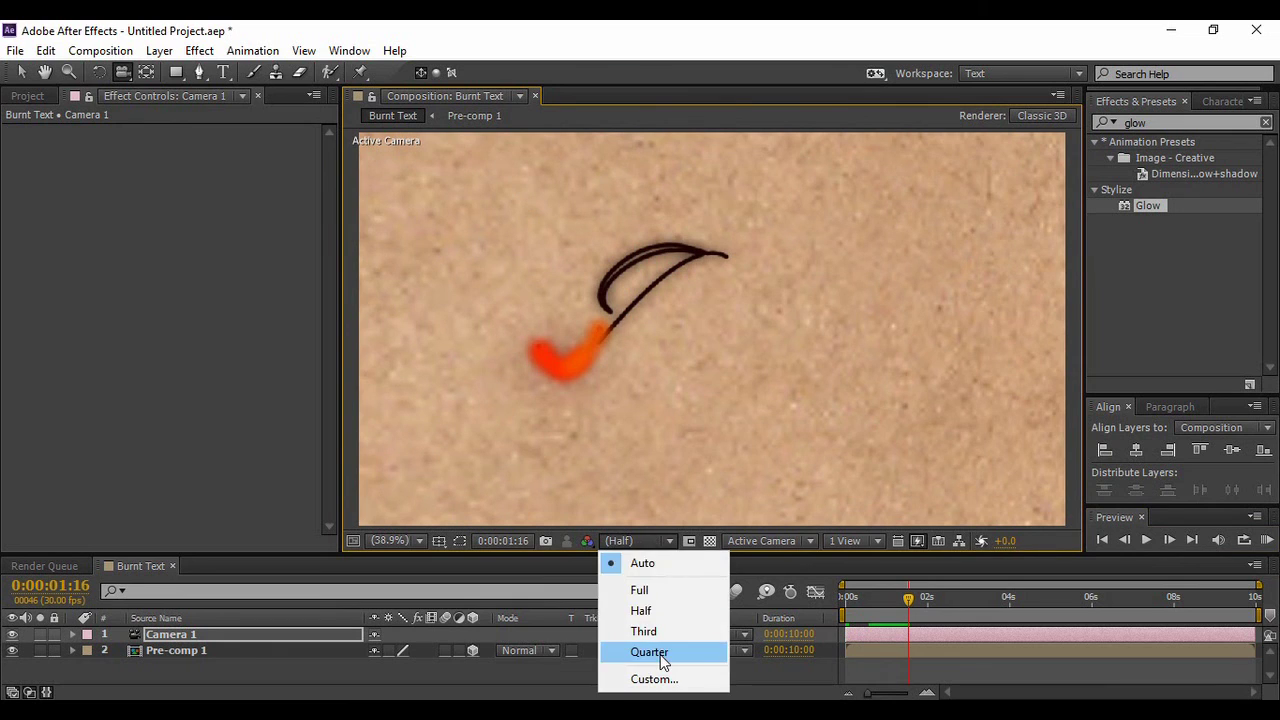
pyautogui.click(660, 652)
# - Move Camera 1 closer to the Burnt lettering at 0:00:09:15 and preview the camera move
pyautogui.click(1146, 540)
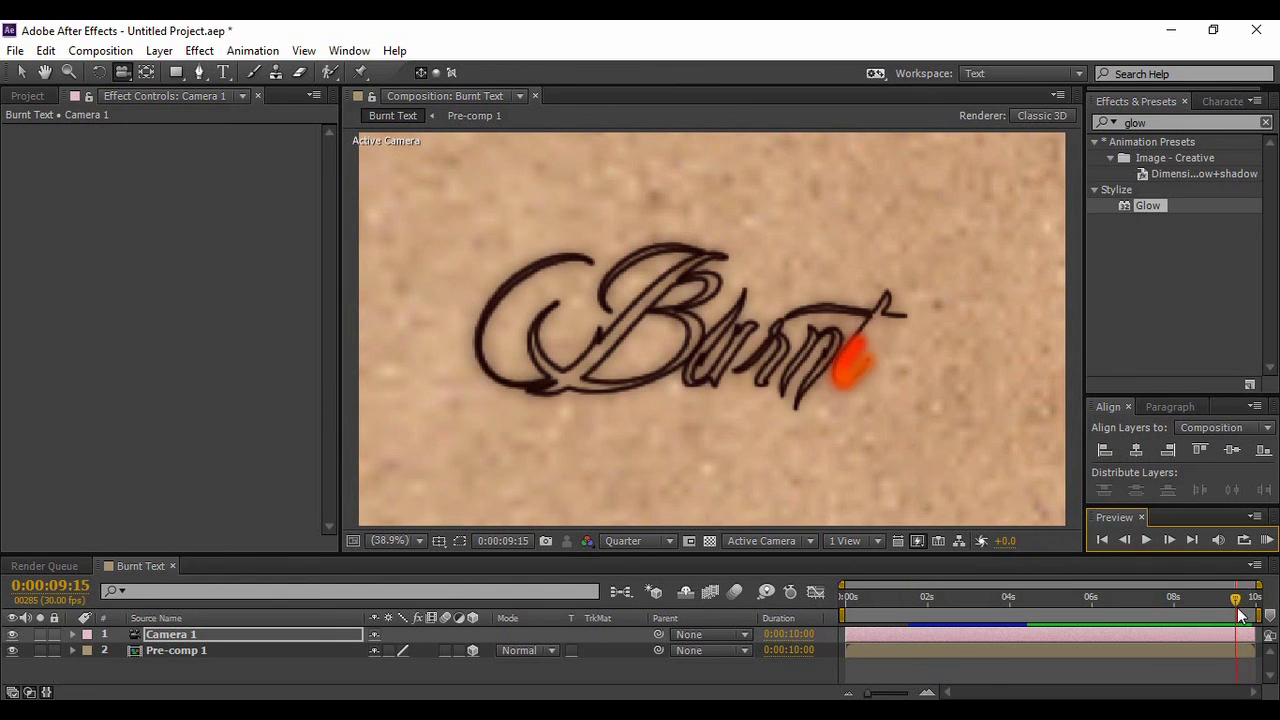
pyautogui.moveTo(809, 377); pyautogui.dragTo(800, 405)
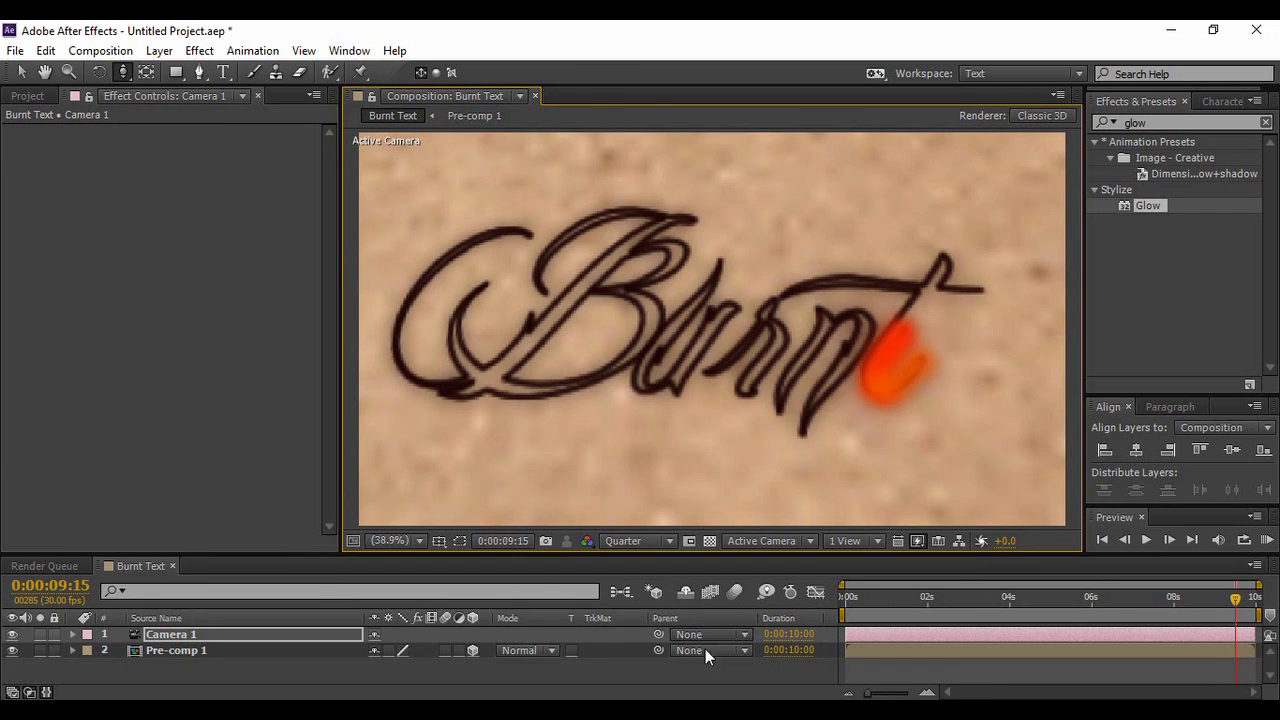
pyautogui.click(1147, 543)
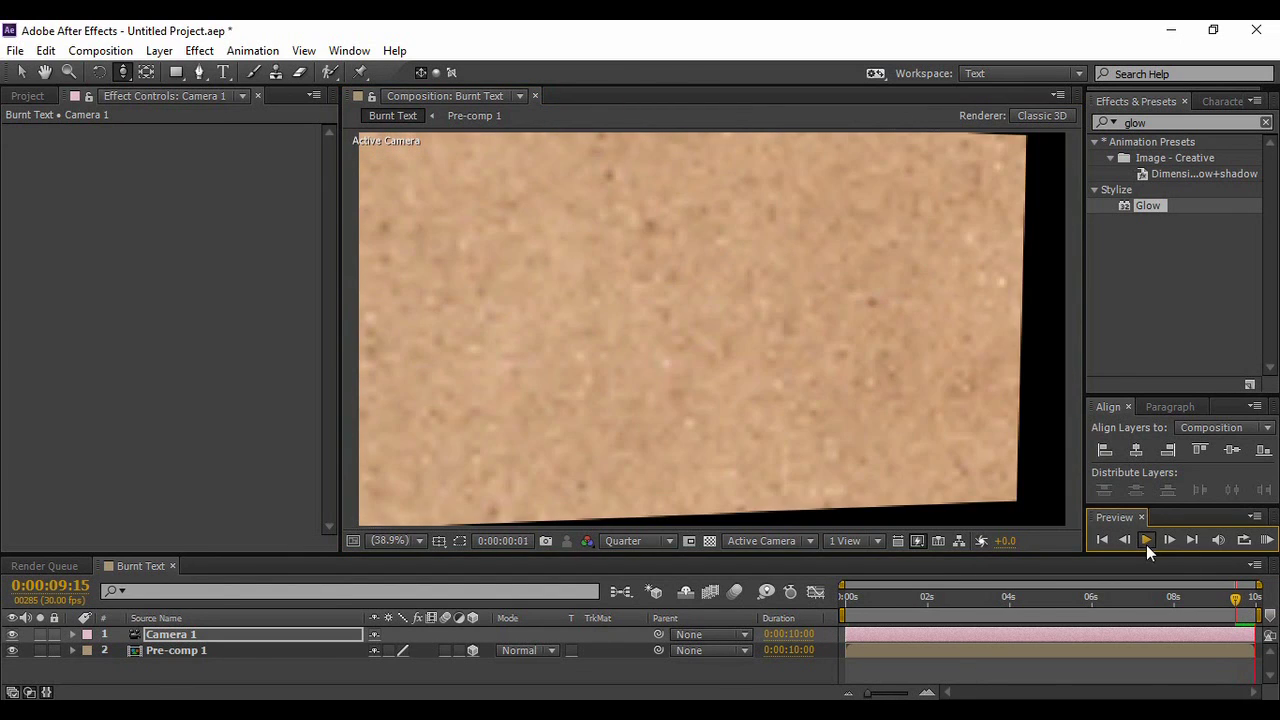